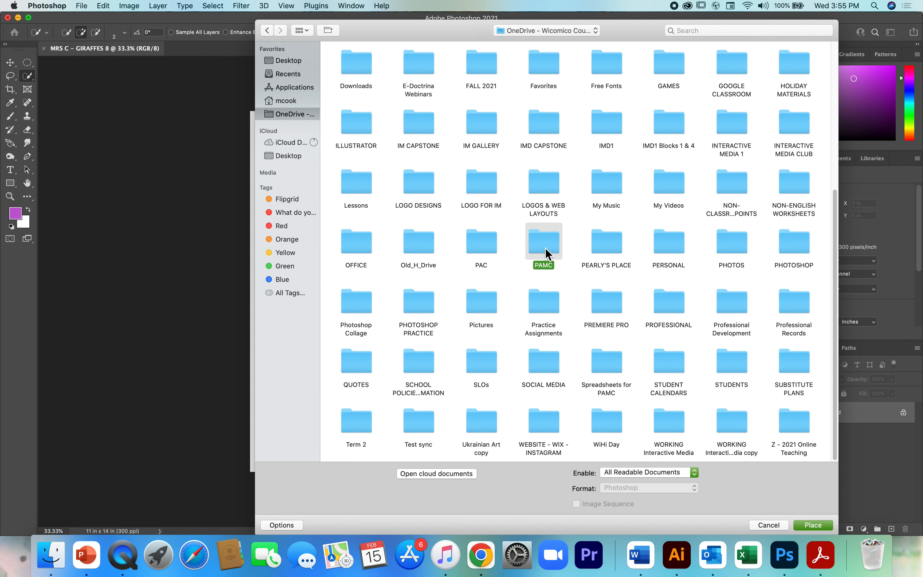
- Place the giraffe photo animal-4638681_1920.jpg from the PAMC > Photoshop > Photos folder into the document
double_click(545, 248)
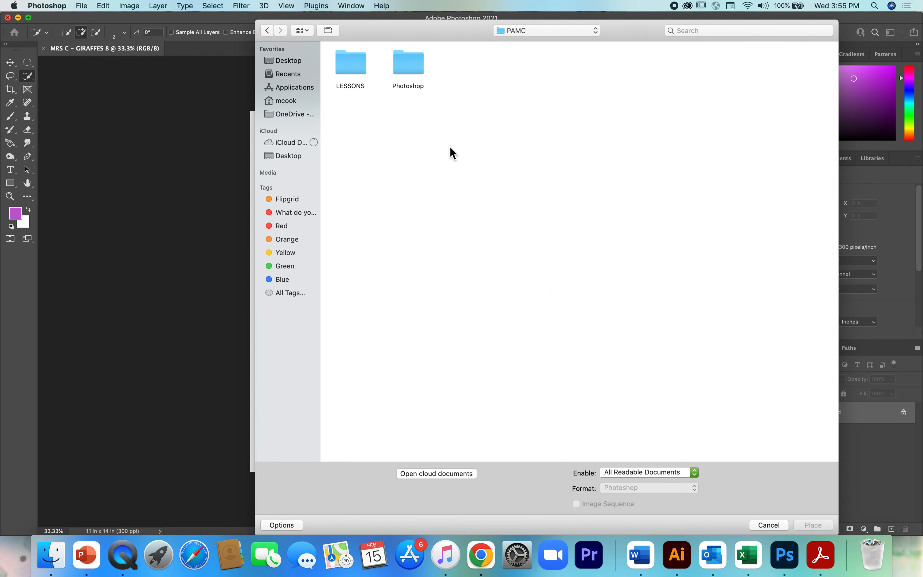
left_click(409, 72)
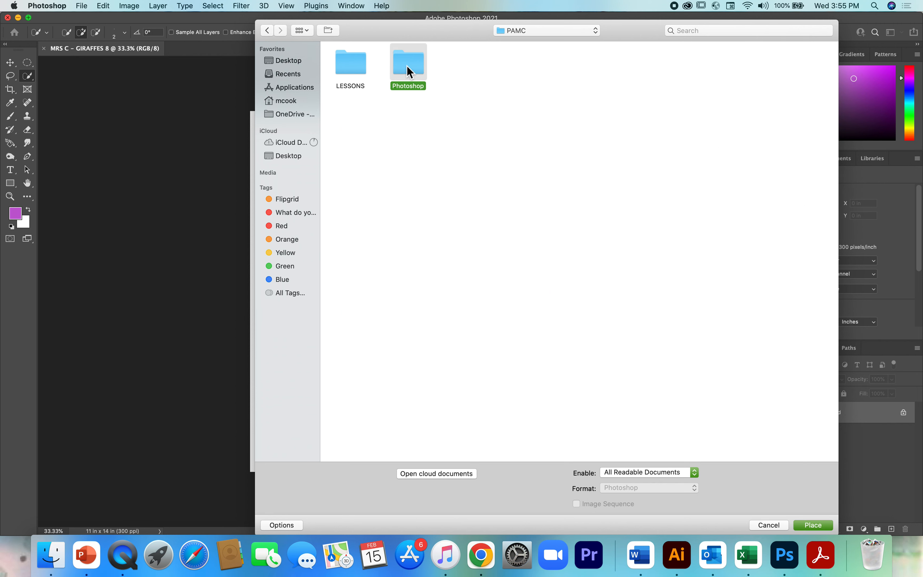
double_click(407, 67)
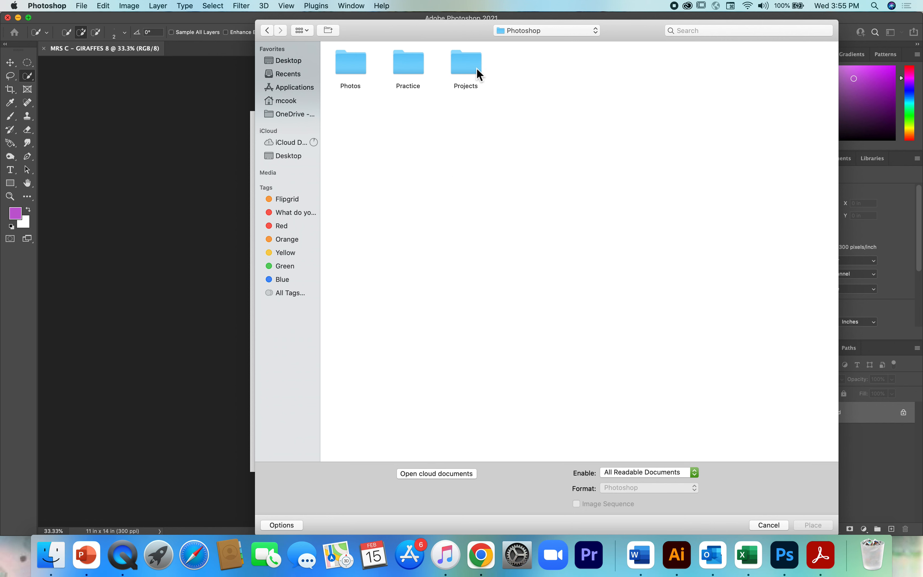
left_click(358, 63)
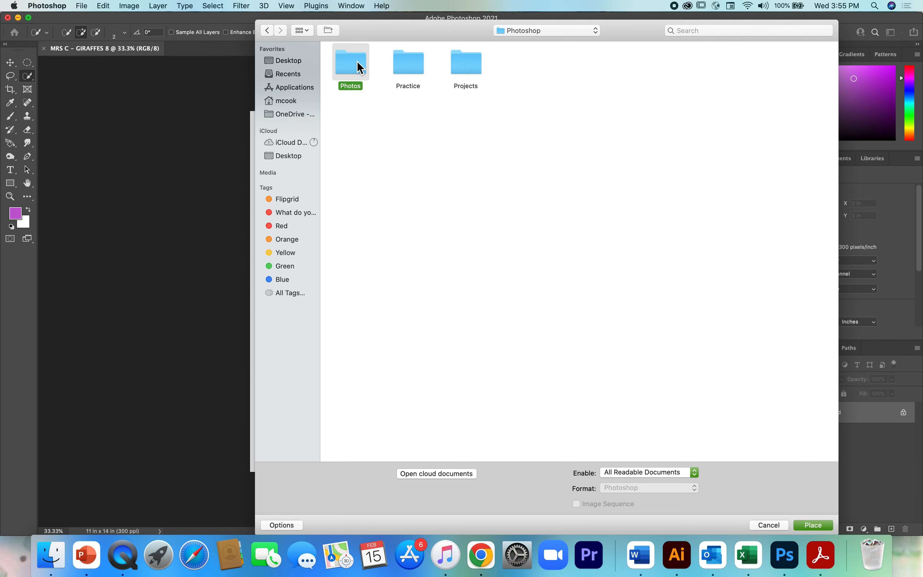
double_click(358, 63)
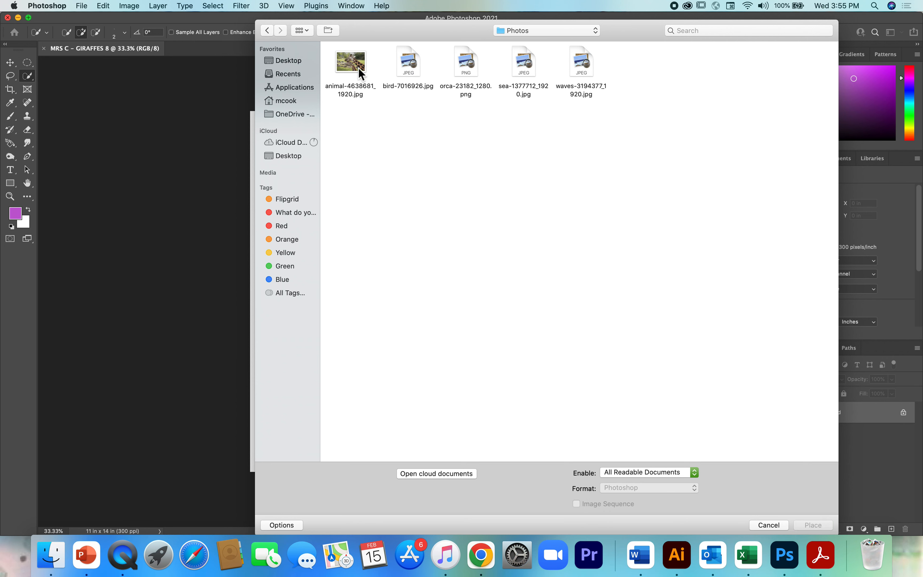
left_click(354, 65)
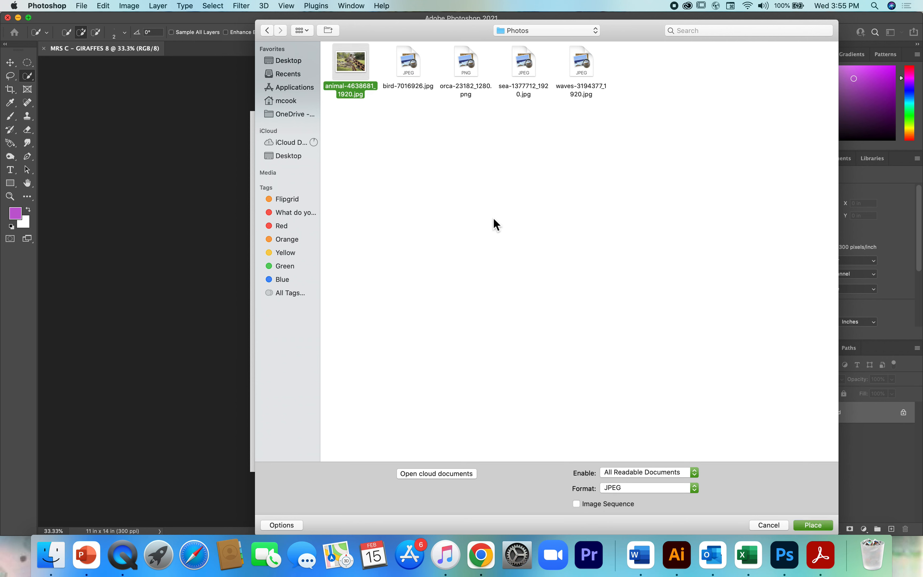
left_click(813, 526)
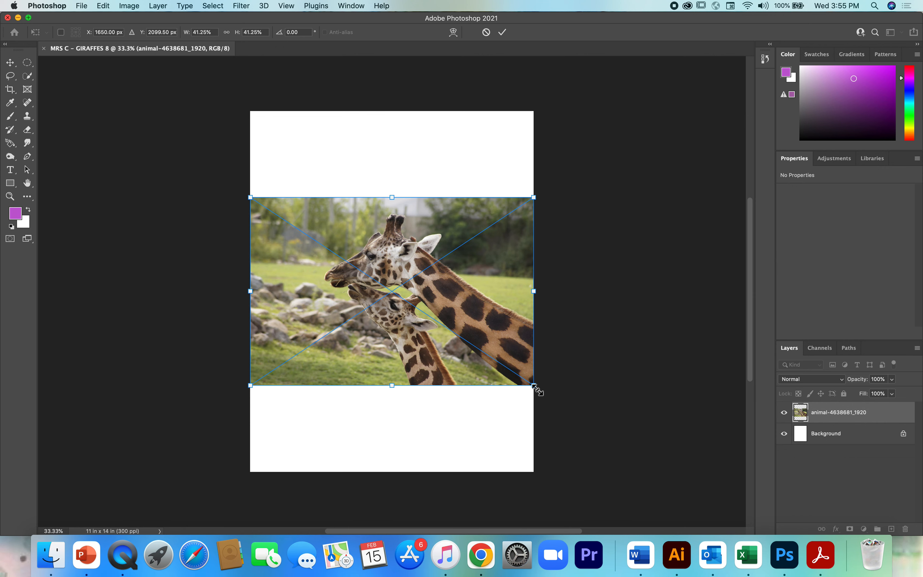
- Scale the placed giraffe photo proportionally to about 25.3% and fit it into the canvas's upper-left corner
left_click_drag(538, 390, 492, 378)
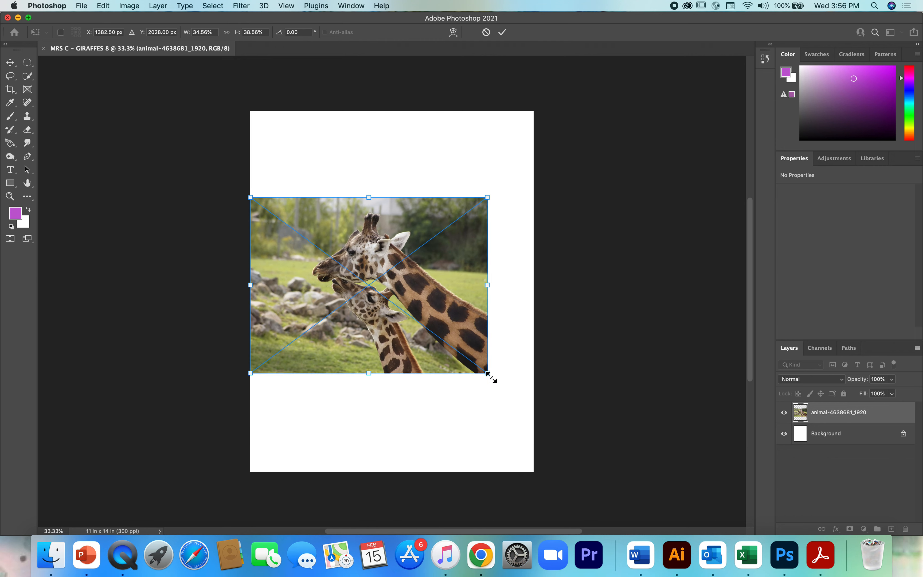
key("super+z")
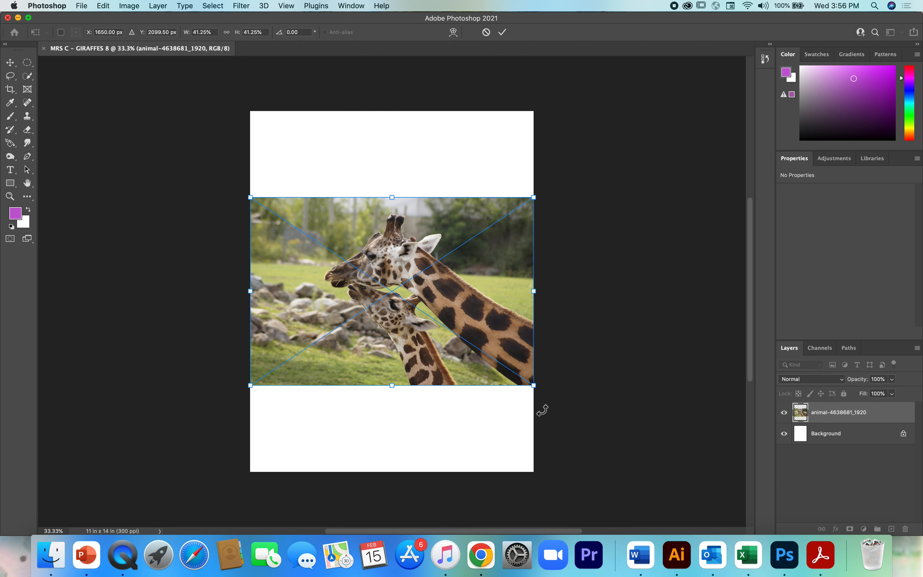
left_click_drag(534, 387, 423, 323)
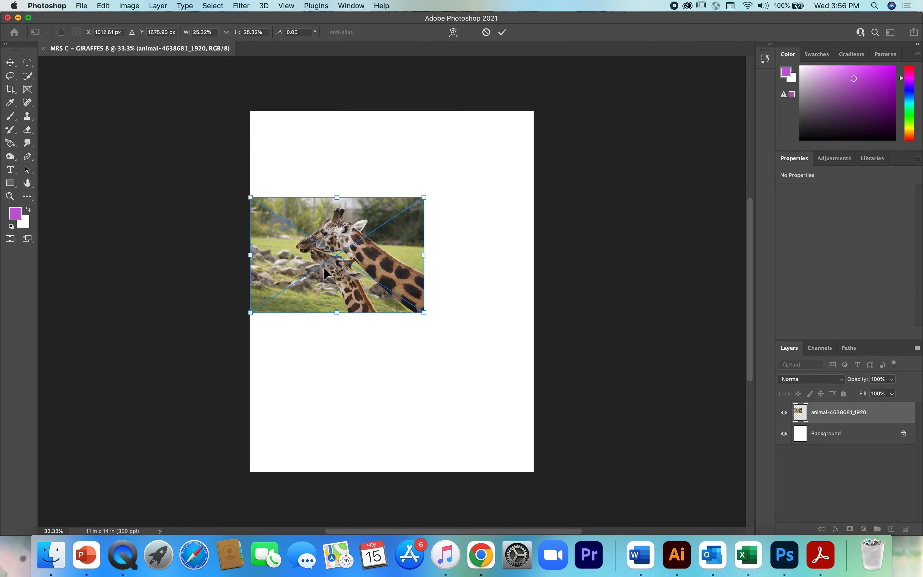
left_click_drag(331, 281, 328, 197)
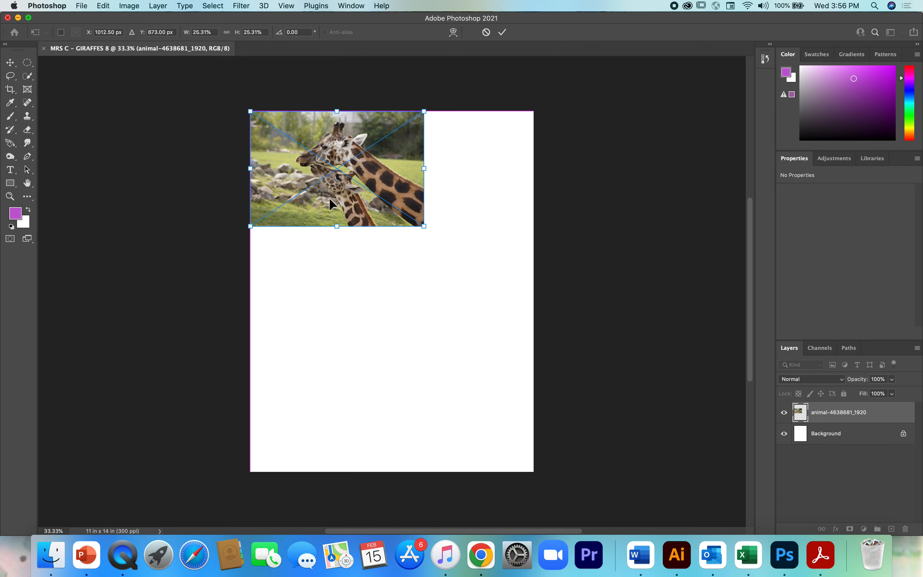
left_click(502, 32)
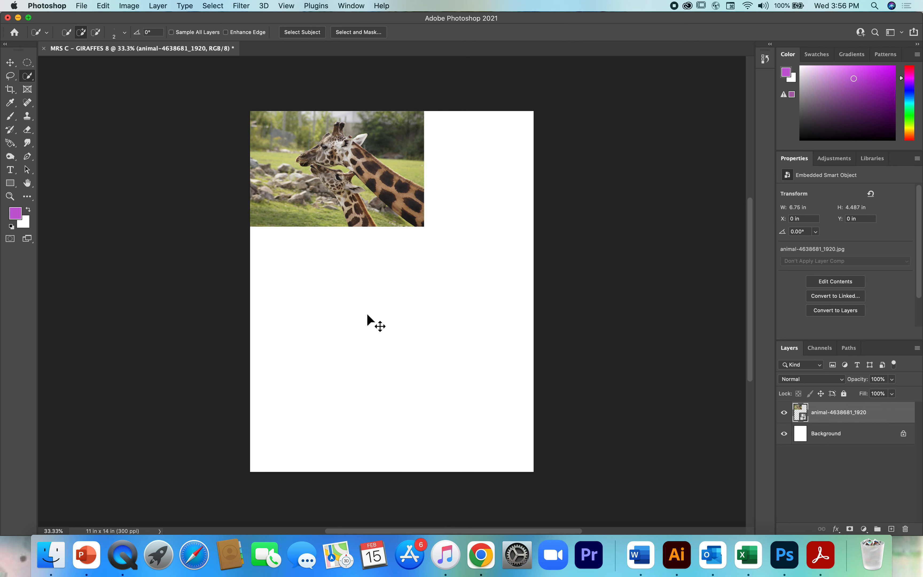
- Duplicate the giraffe photo and position the copy flush against the original's right edge, at X 6.75 in and Y 0 in
key("super+c")
key("super+v")
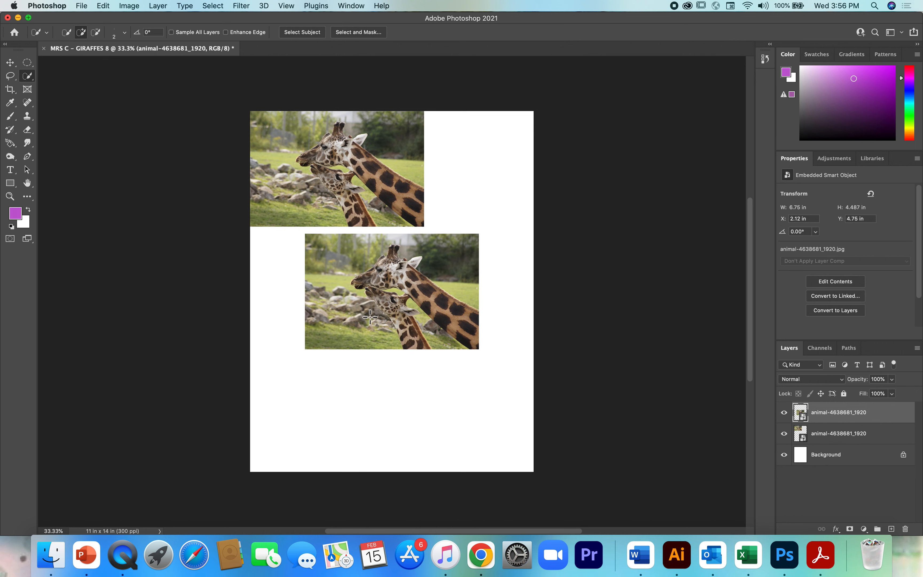
left_click(12, 63)
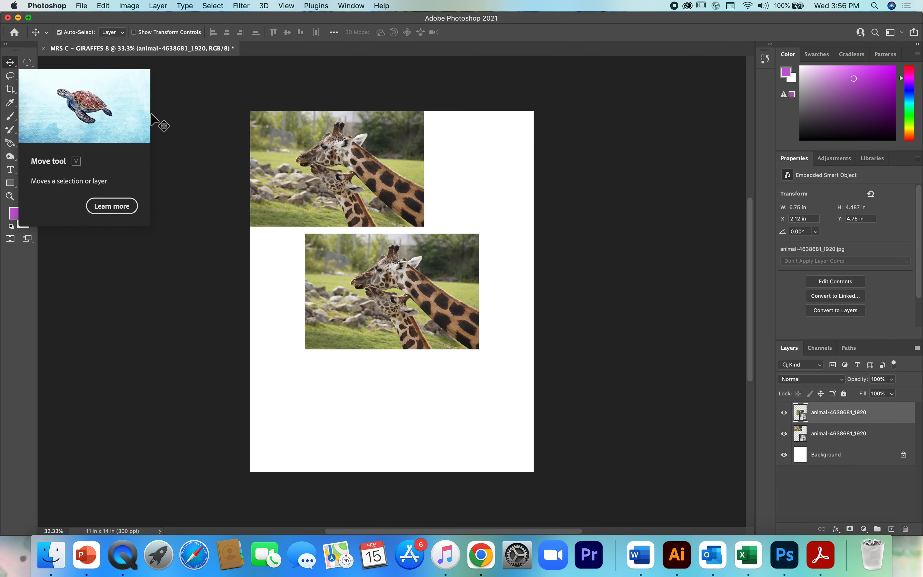
left_click_drag(337, 289, 457, 167)
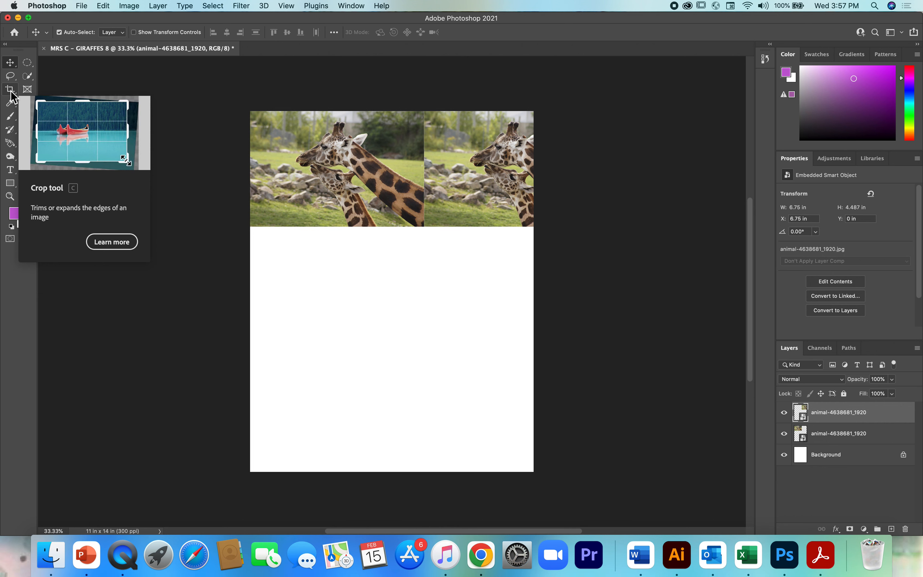
left_click(27, 197)
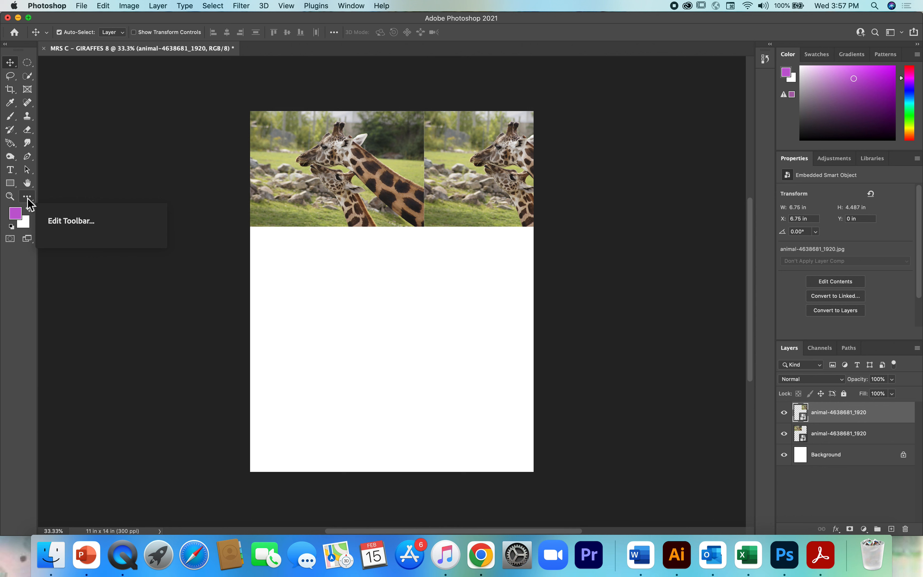
left_click(27, 197)
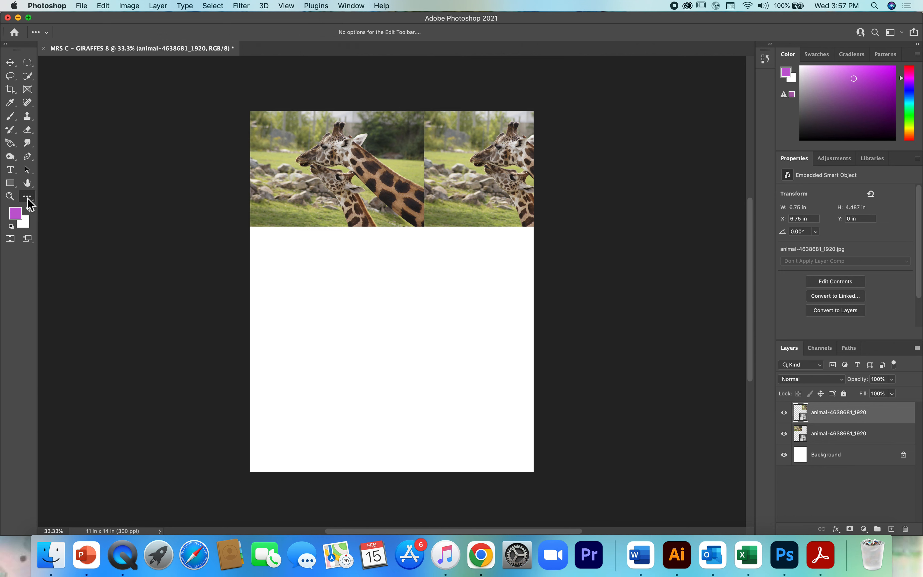
left_click(28, 198)
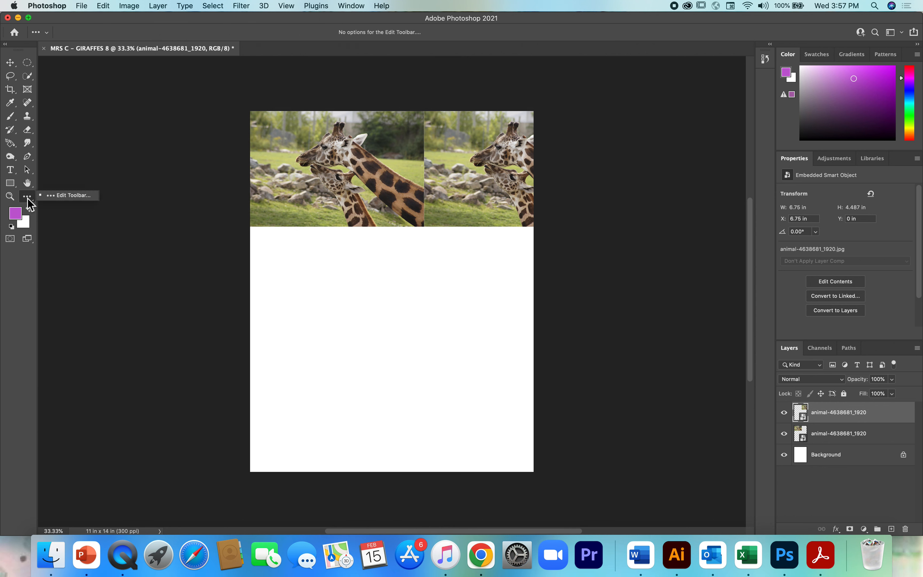
left_click(28, 198)
left_click(35, 202)
left_click(55, 197)
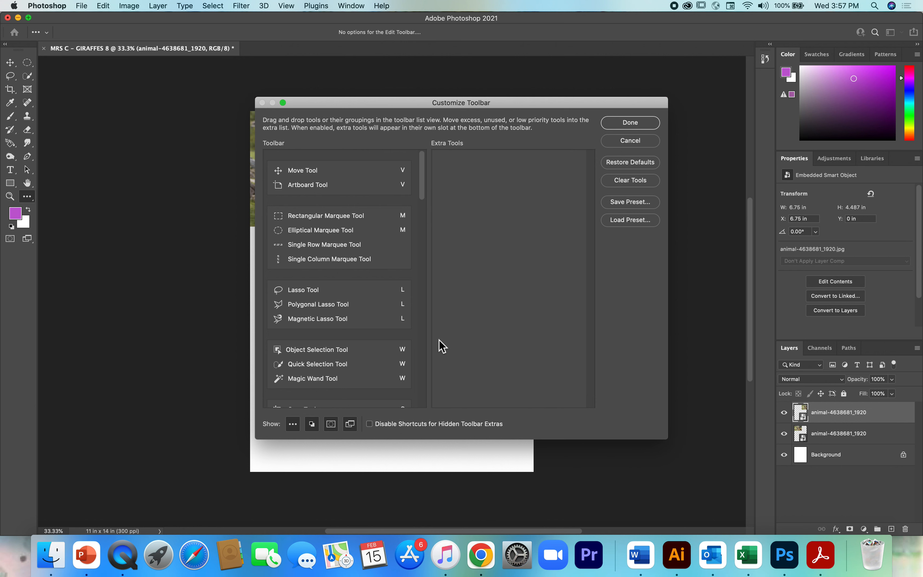
left_click(637, 126)
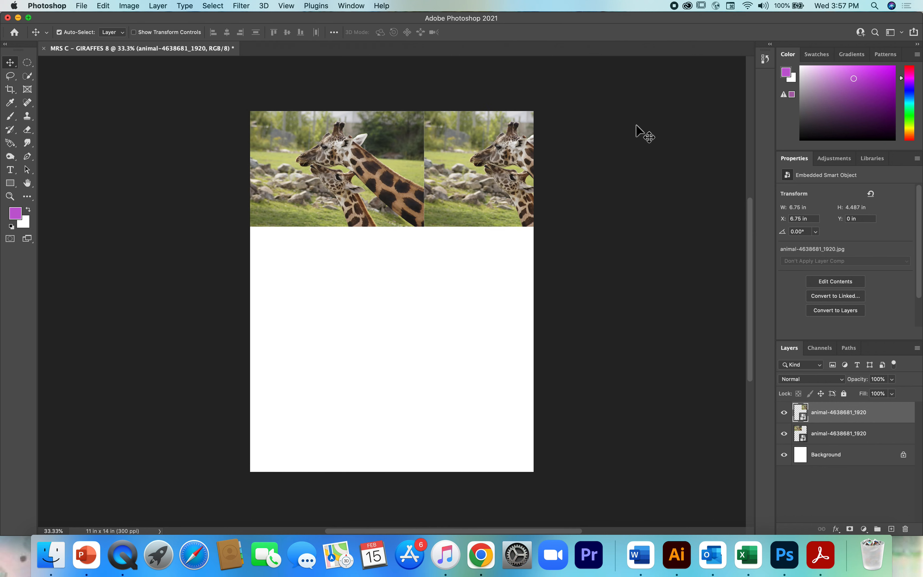
- Widen the canvas evenly on both sides to 13.5 in with the Crop tool so both giraffe photos fit
left_click(11, 92)
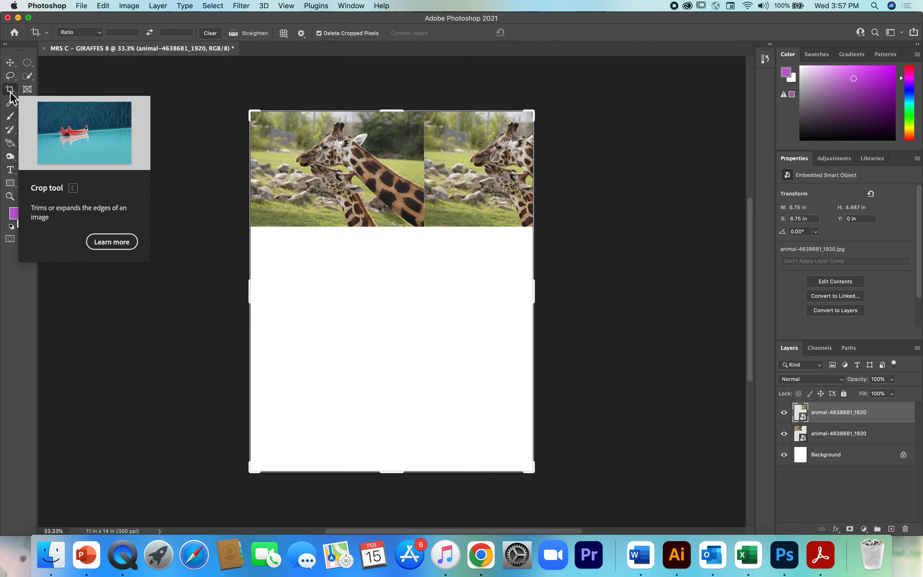
left_click_drag(534, 292, 567, 303)
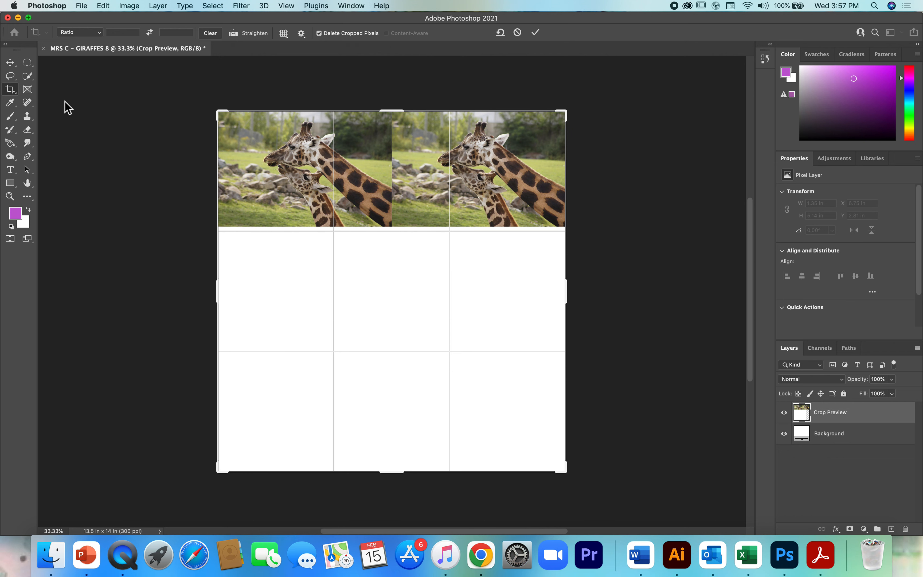
left_click(9, 64)
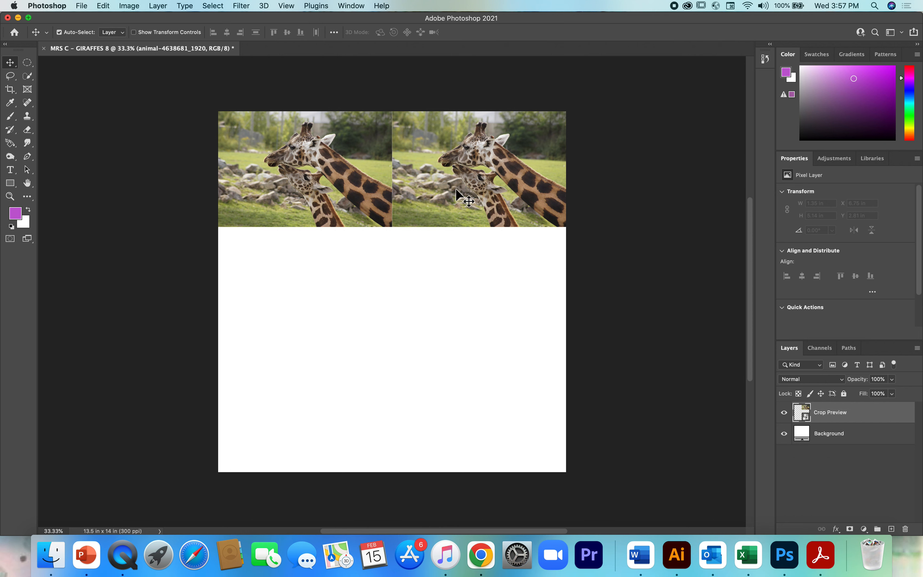
- Nudge the right-hand giraffe photo slightly left to X 6.74 in to close the seam with the left photo
key("super")
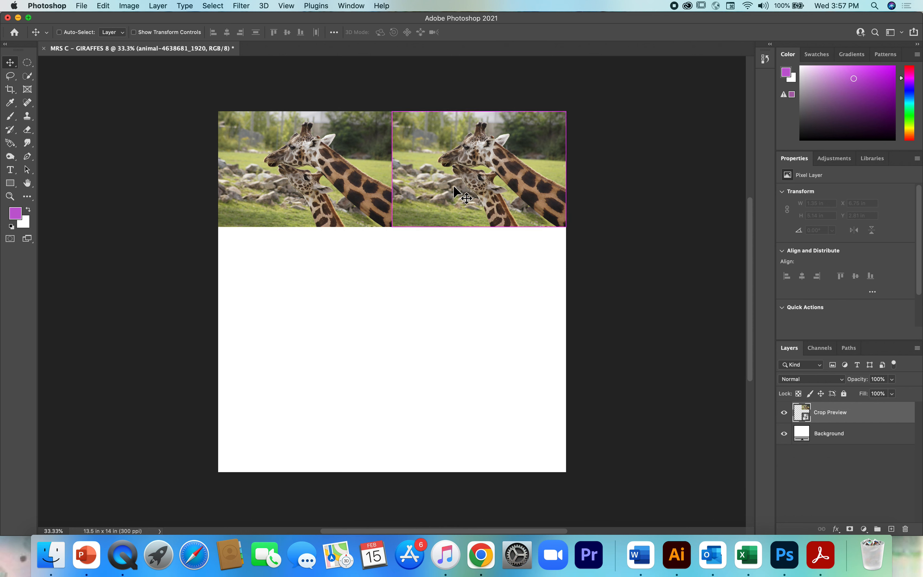
key("super+equal")
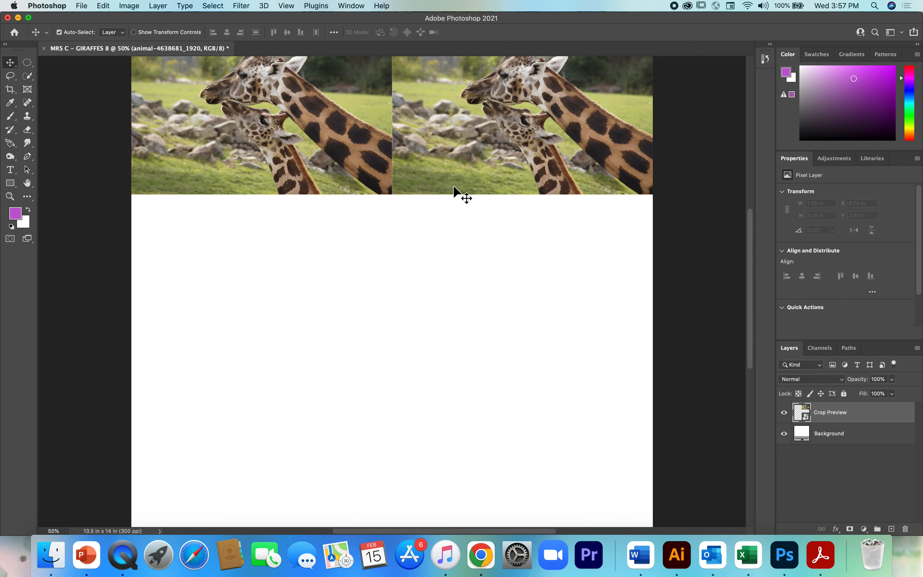
scroll(453, 185, "up", 3)
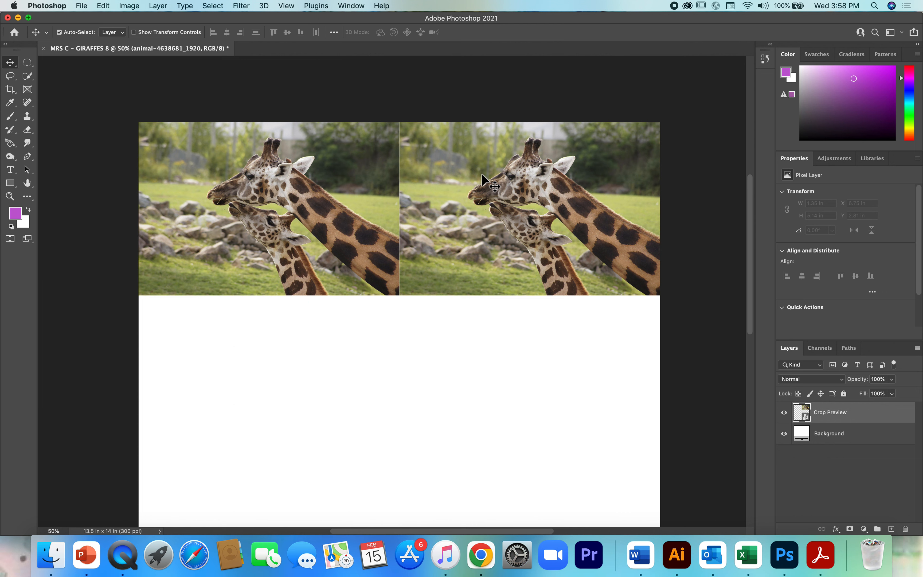
key("Left")
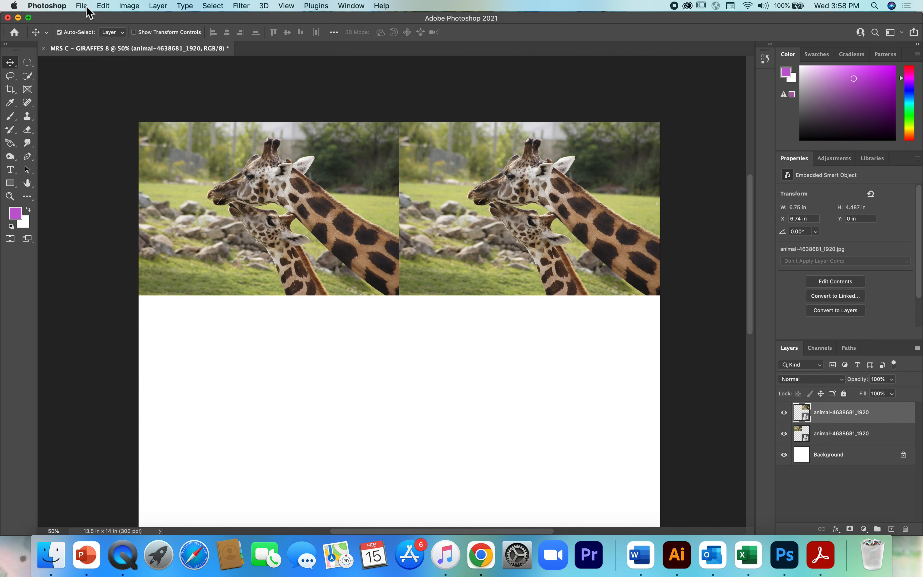
- Flip the right-hand giraffe photo horizontally so it mirrors the left one
left_click(103, 6)
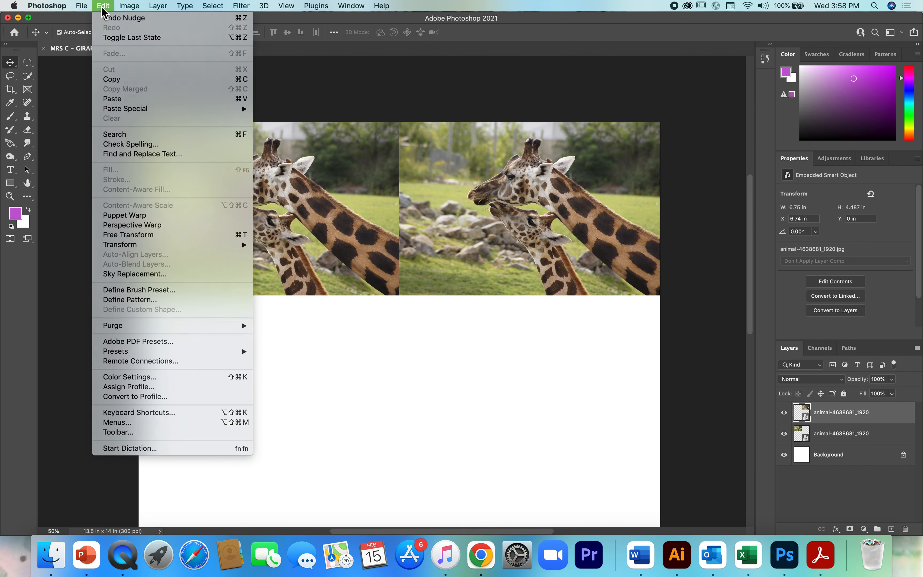
mouse_move(129, 246)
mouse_move(182, 246)
left_click(310, 325)
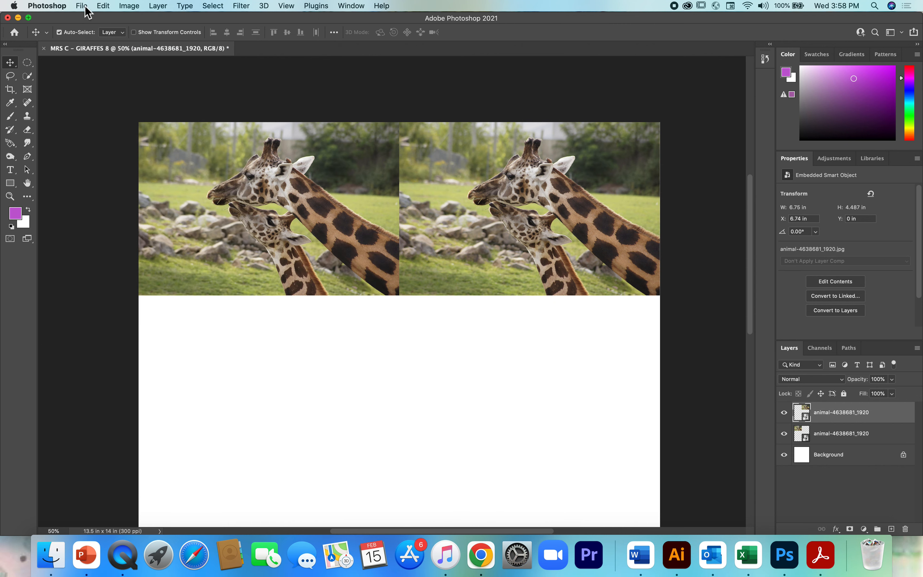
left_click(103, 6)
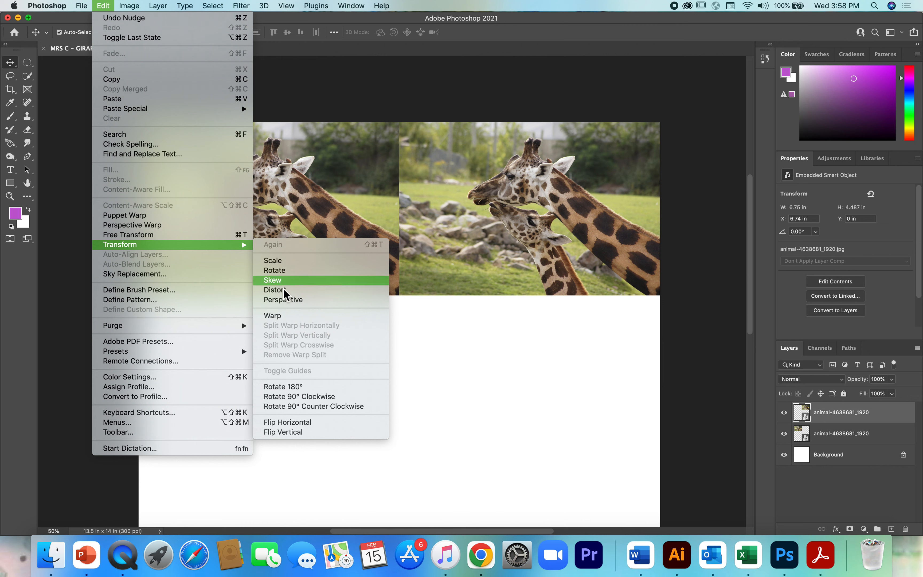
left_click(285, 424)
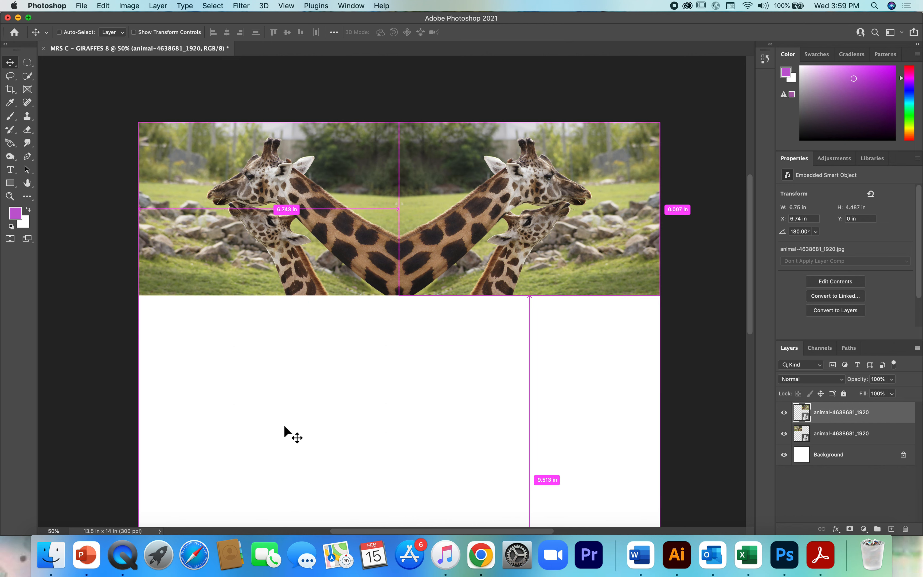
- Select both giraffe photo layers and duplicate them as a second mirrored row below the first
key("super+minus")
scroll(289, 438, "down", 3)
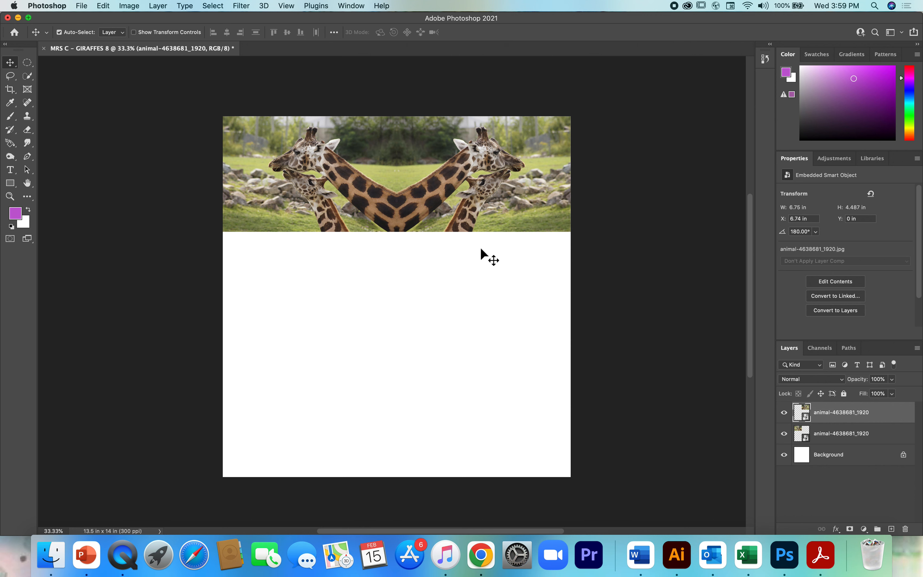
left_click_drag(481, 249, 314, 209)
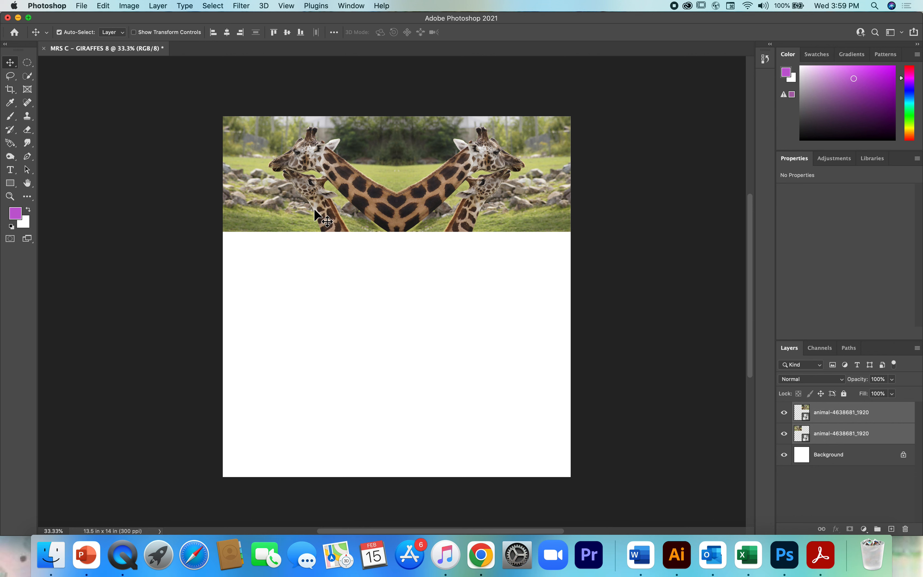
key("super+v")
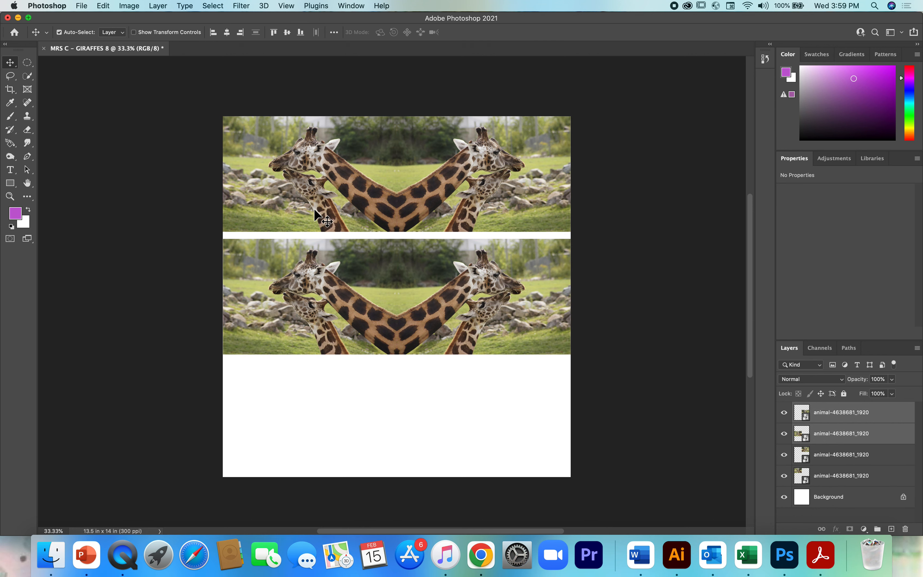
- Nudge the second giraffe row upward until its top edge meets the bottom edge of the first row
key("Up")
key("Up")
key("Up")
key("Up")
key("Up")
key("Up")
key("Up")
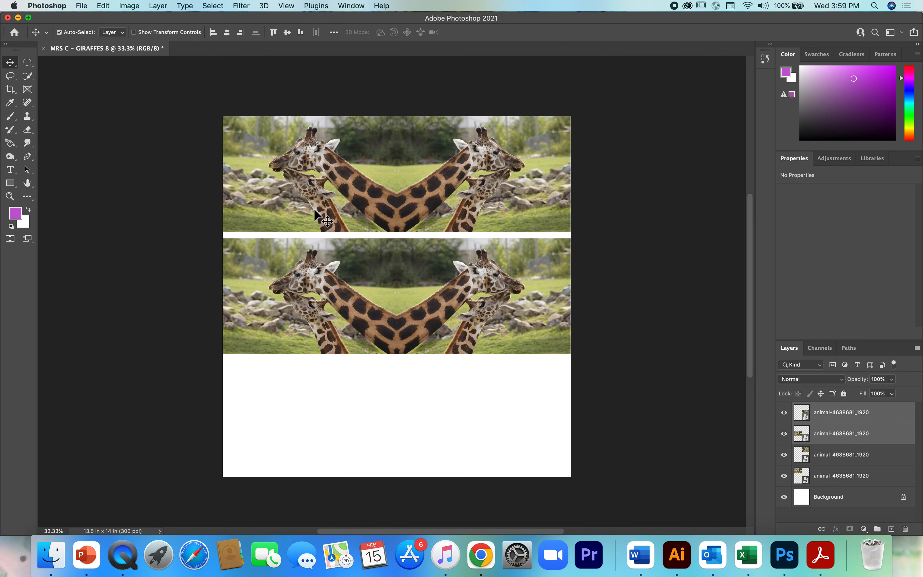
key("Up")
key("Up")
key("Up")
key("Up")
key("Up")
key("Up")
key("Up")
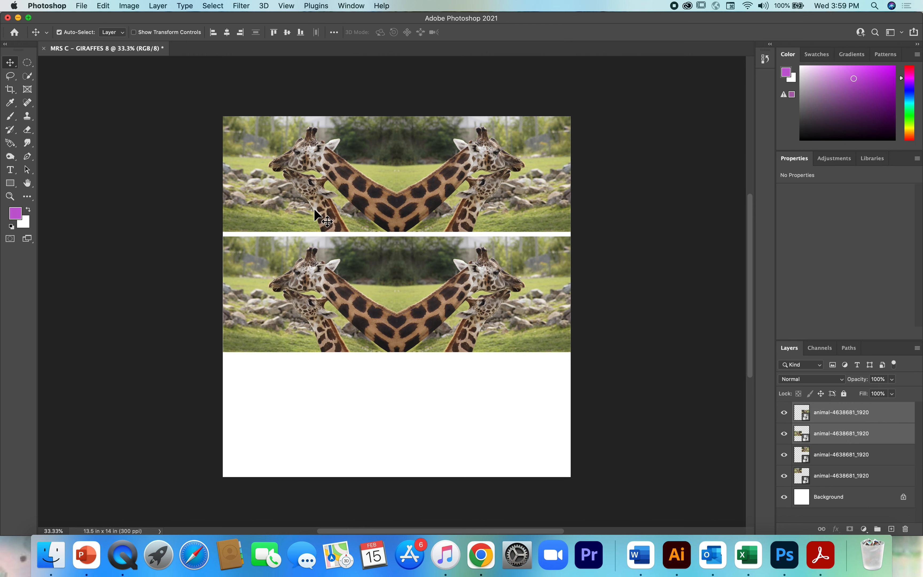
key("Up")
key("Up")
key("Up")
key("Up")
key("Up")
key("Up")
key("Up")
key("Up")
key("Up")
key("Up")
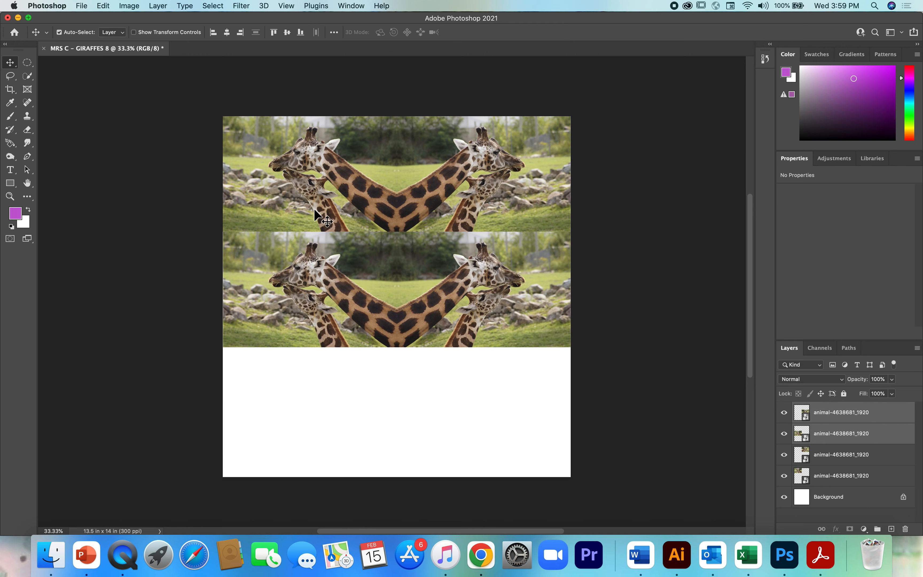
- Duplicate the mirrored giraffe pair twice more, snapping the copies directly beneath the second row as a third and fourth row
left_click_drag(315, 211, 382, 234)
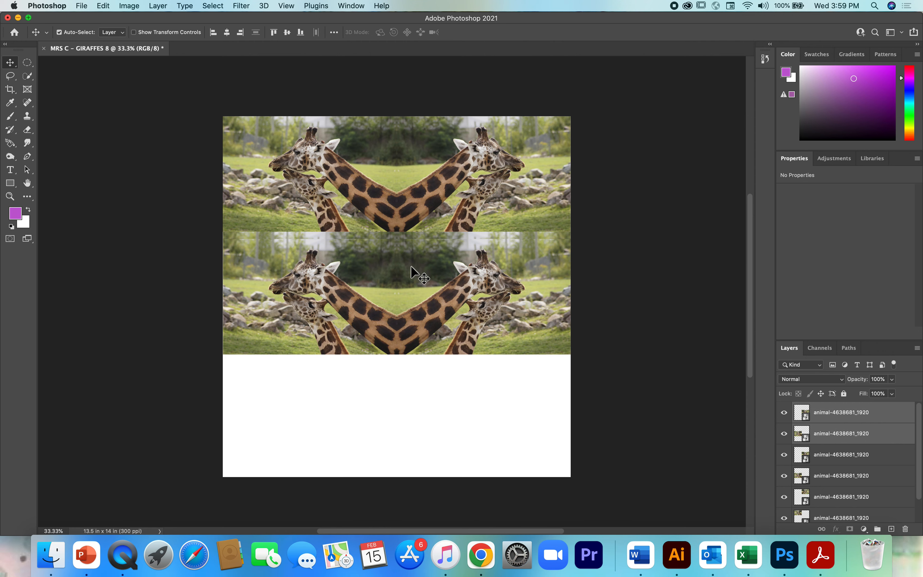
left_click_drag(410, 265, 414, 377)
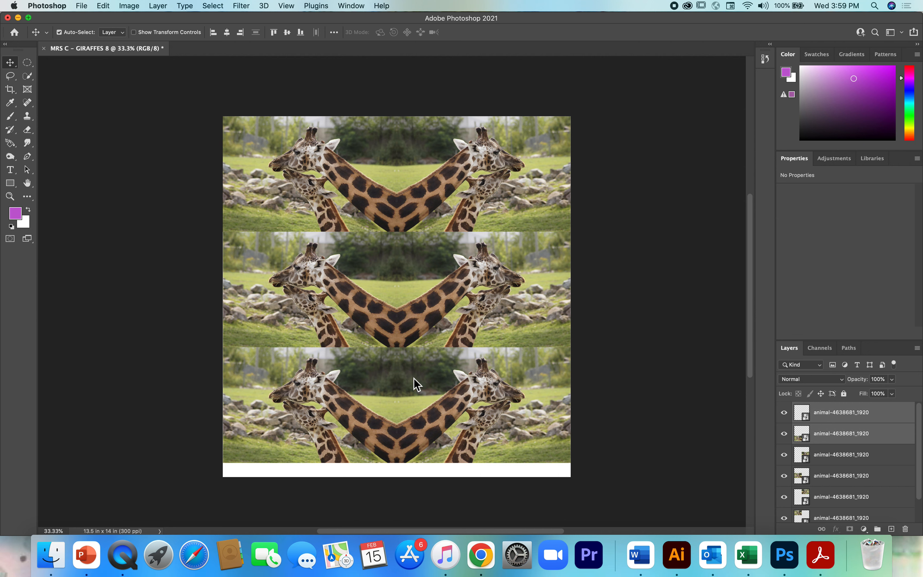
scroll(416, 384, "down", 5)
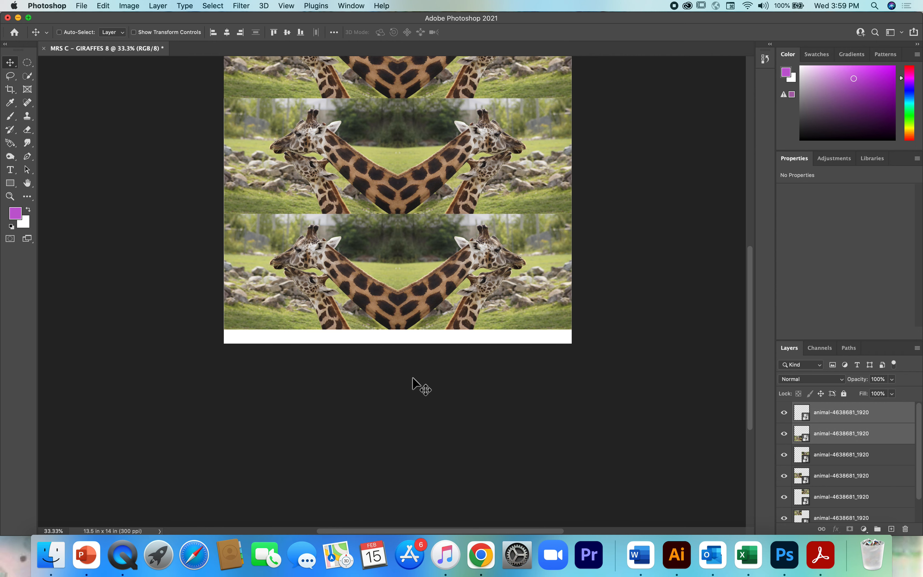
key("super+z")
left_click_drag(427, 168, 448, 342)
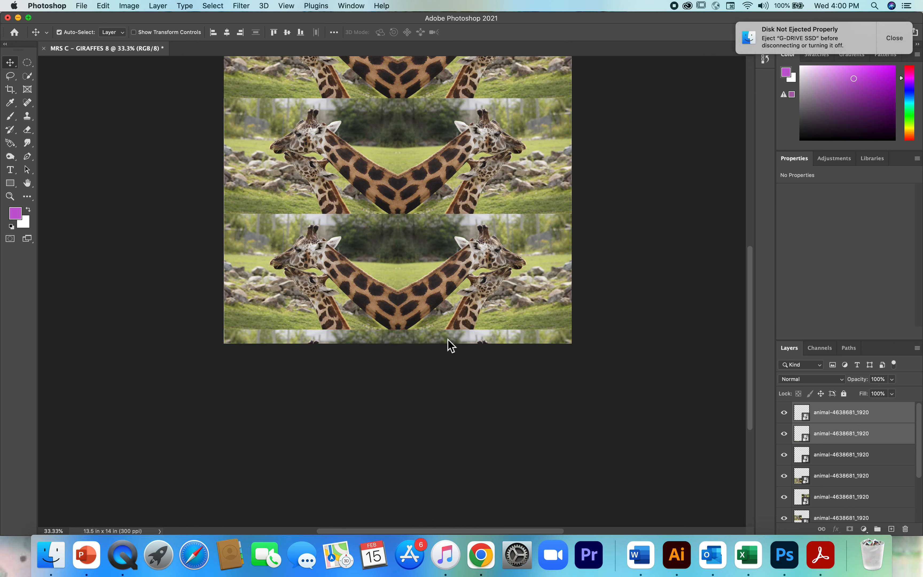
- Extend the canvas downward to 17.937 in high with the Crop tool so the whole fourth giraffe row fits
left_click(12, 91)
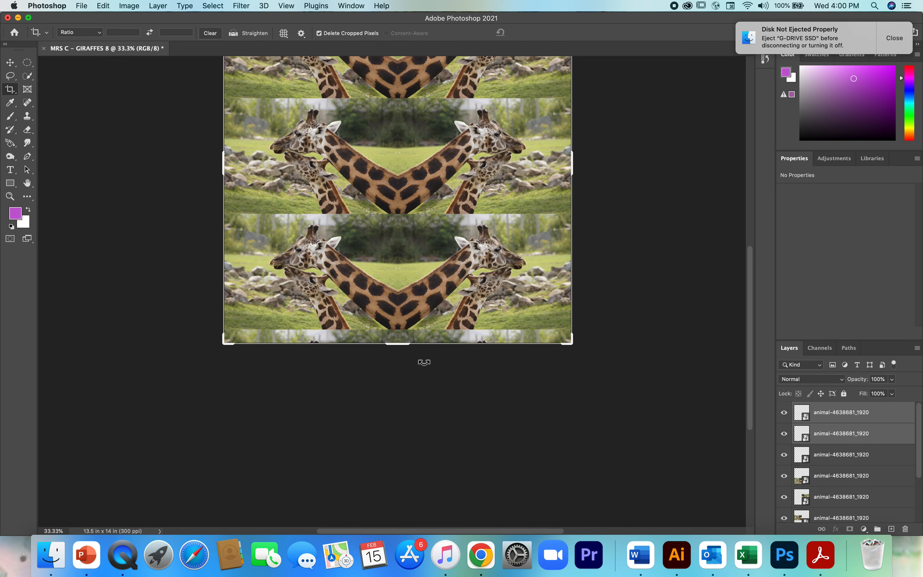
left_click_drag(408, 348, 415, 397)
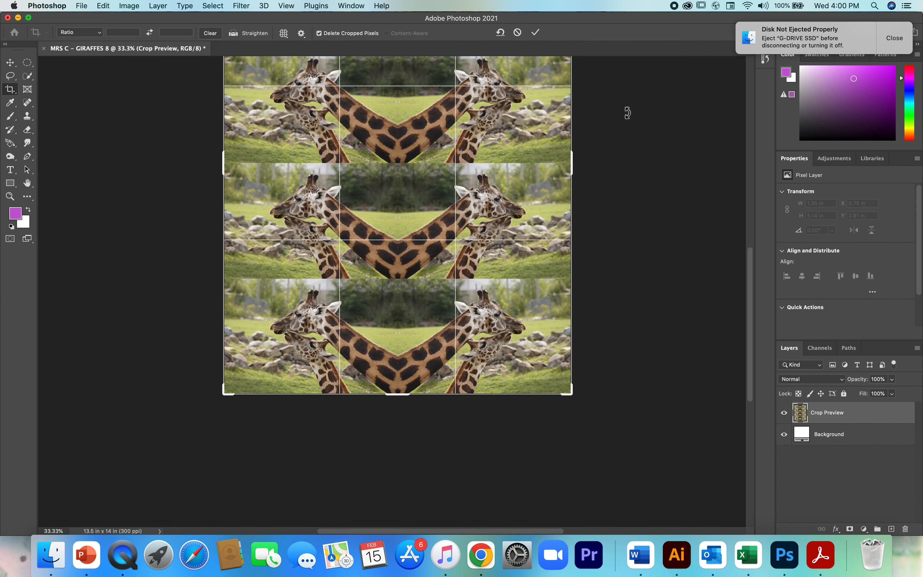
left_click(535, 33)
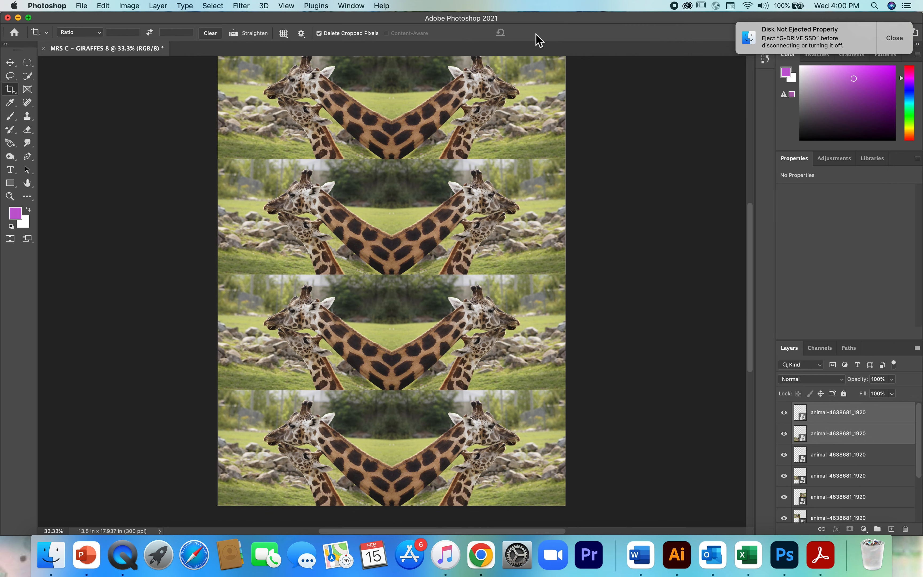
key("super+minus")
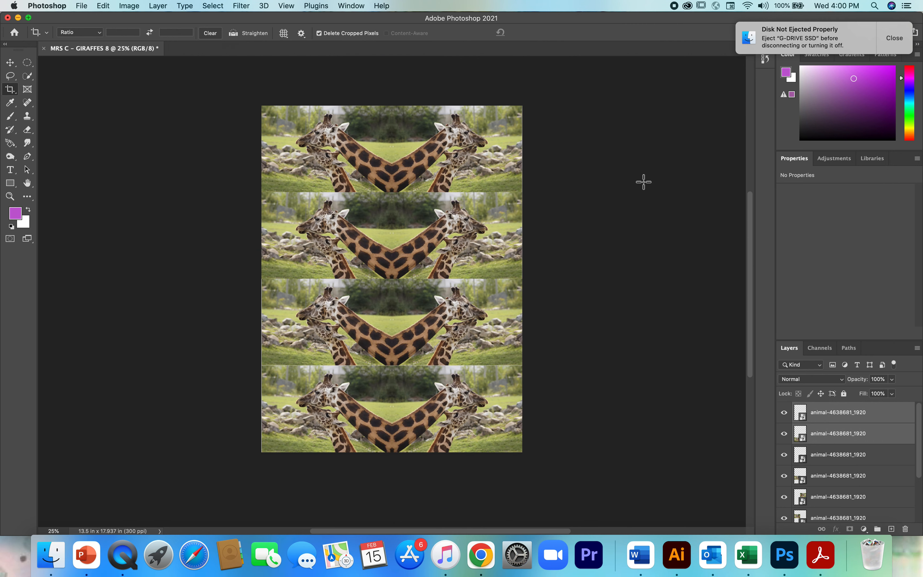
- Rename the first row's left and right photo layers as GIRAFFE TOP LEFT and GIRAFFE TOP RIGHT
left_click_drag(920, 426, 920, 488)
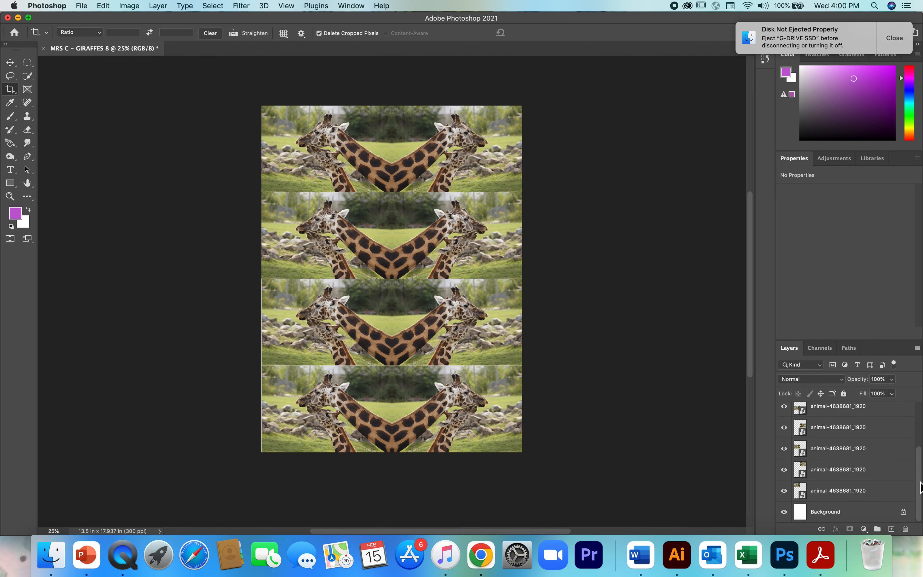
left_click_drag(921, 488, 921, 440)
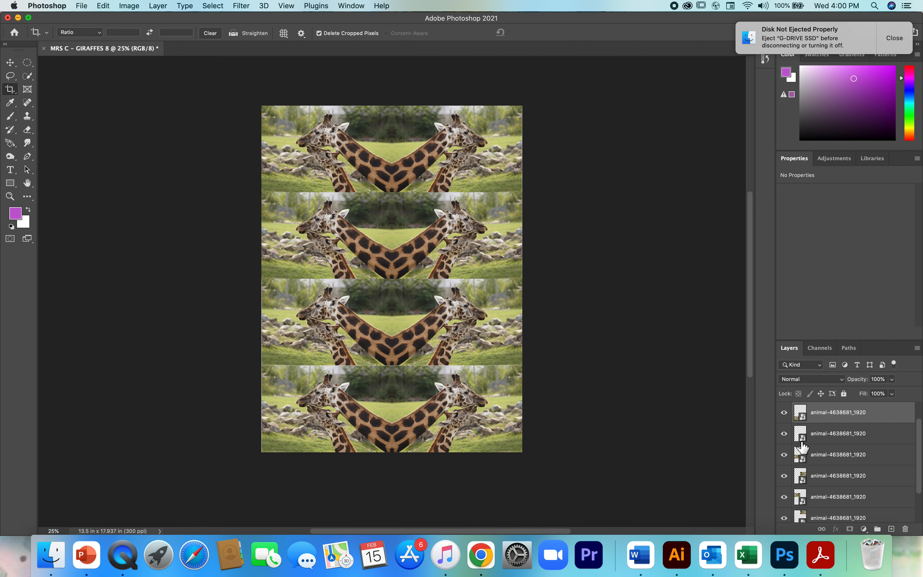
scroll(919, 438, "down", 2)
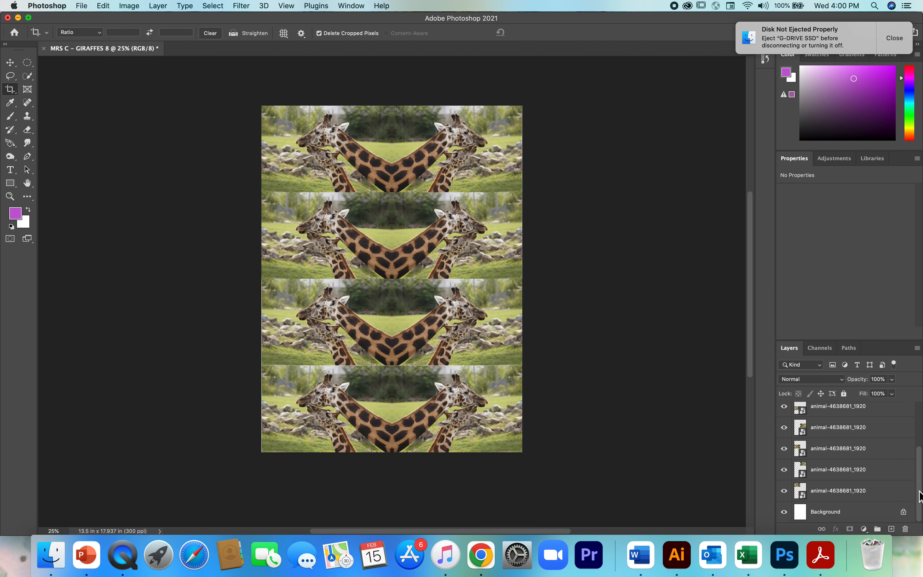
double_click(843, 490)
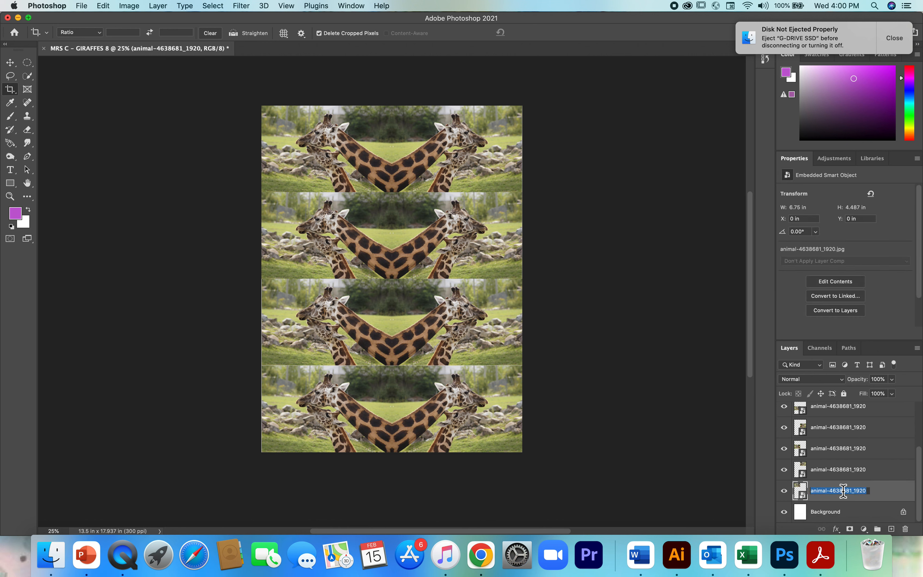
type("GIRAFFE TOP LEFT")
key("Return")
double_click(840, 469)
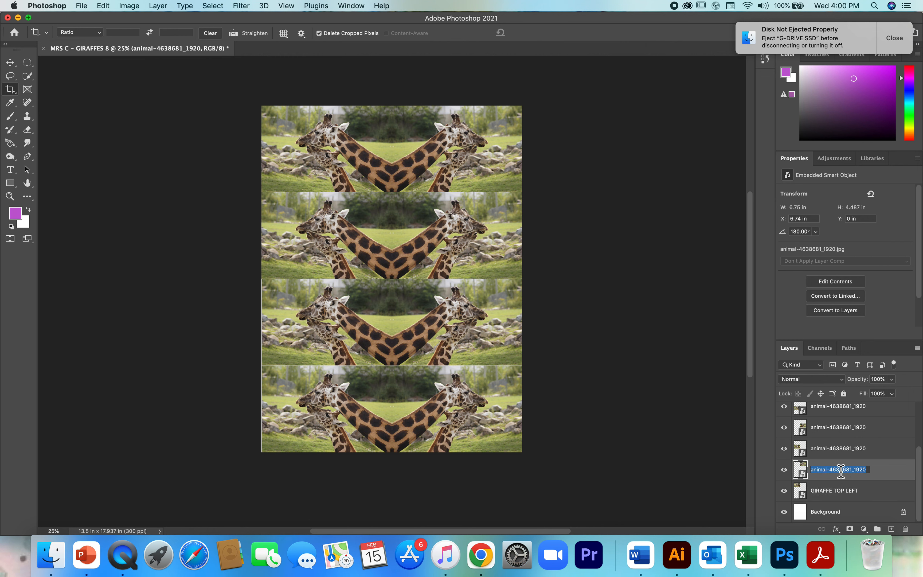
type("GIRAFFE TOP RIGHT")
key("Return")
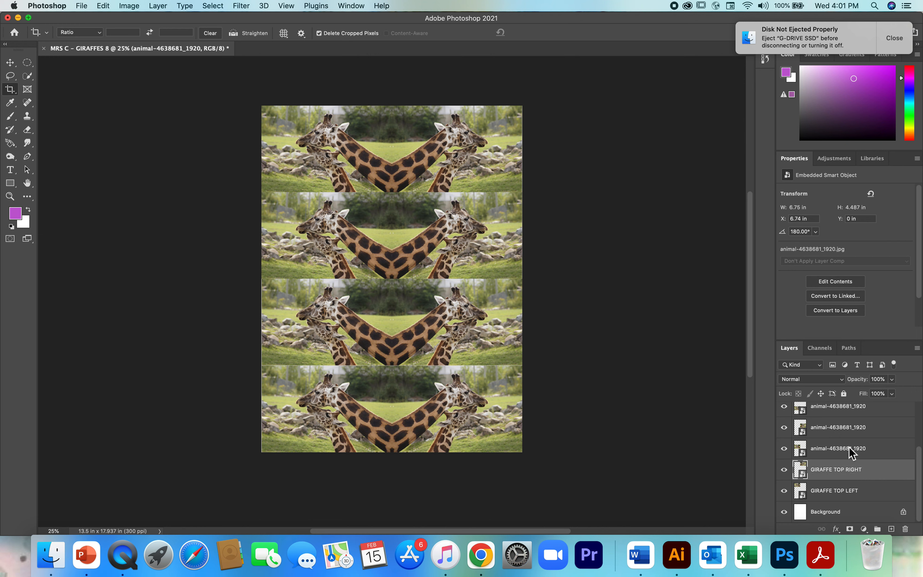
- Rename the second row's left photo layer, just above GIRAFFE TOP RIGHT, as GIRAFFE
double_click(849, 448)
left_click(849, 448)
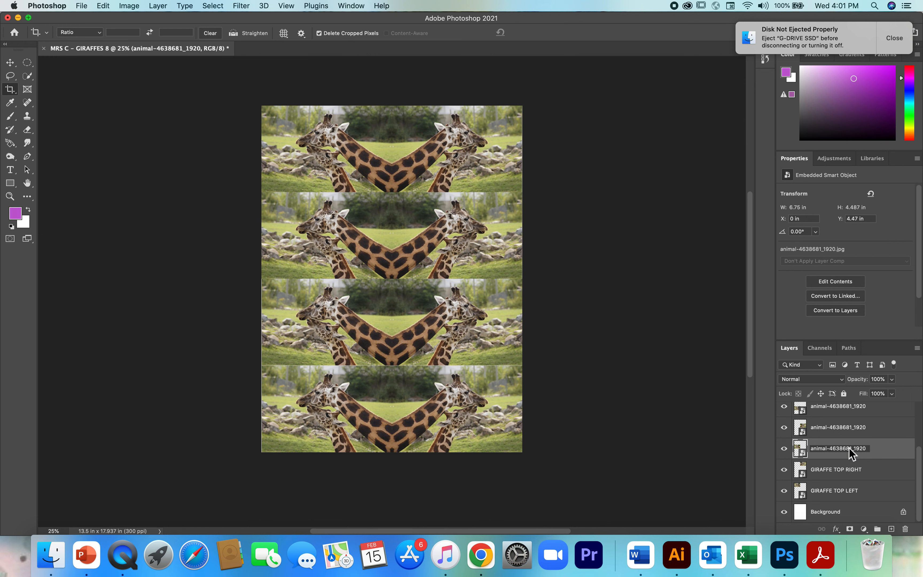
left_click_drag(865, 448, 819, 456)
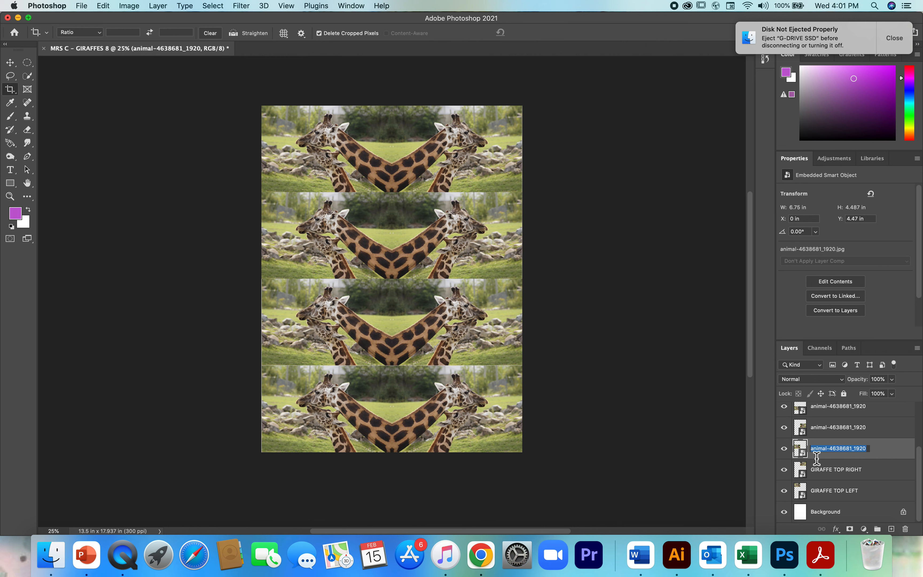
type("GIRAFFE")
- Change the name of the GIRAFFE TOP LEFT layer to GIRAFFE 1 LEFT
left_click(858, 493)
double_click(855, 492)
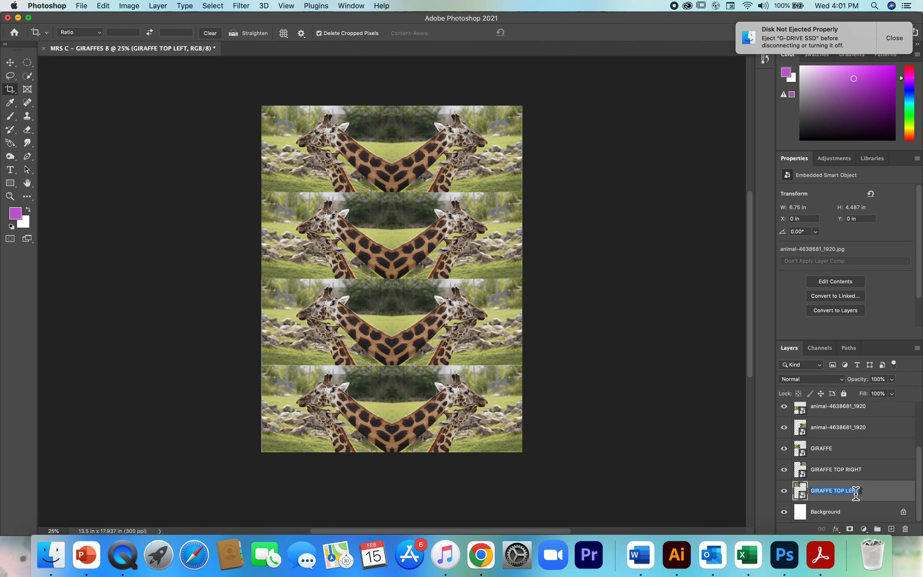
left_click(861, 492)
key("super+a")
left_click(861, 491)
key("BackSpace")
key("BackSpace")
key("BackSpace")
key("BackSpace")
key("BackSpace")
key("BackSpace")
key("BackSpace")
key("BackSpace")
type("1 LEFT")
left_click(852, 474)
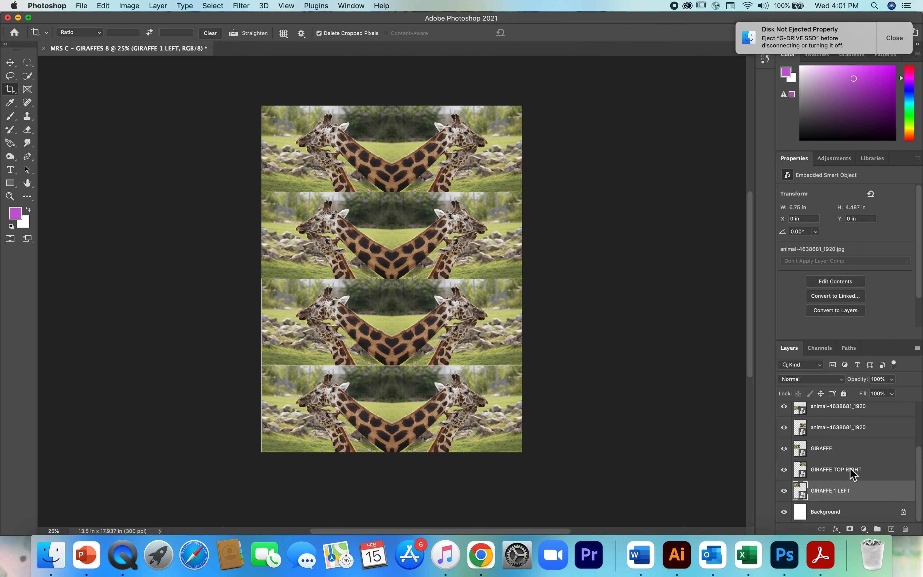
- Change the name of the GIRAFFE TOP RIGHT layer to GIRAFFE 1 RIGHT
double_click(847, 471)
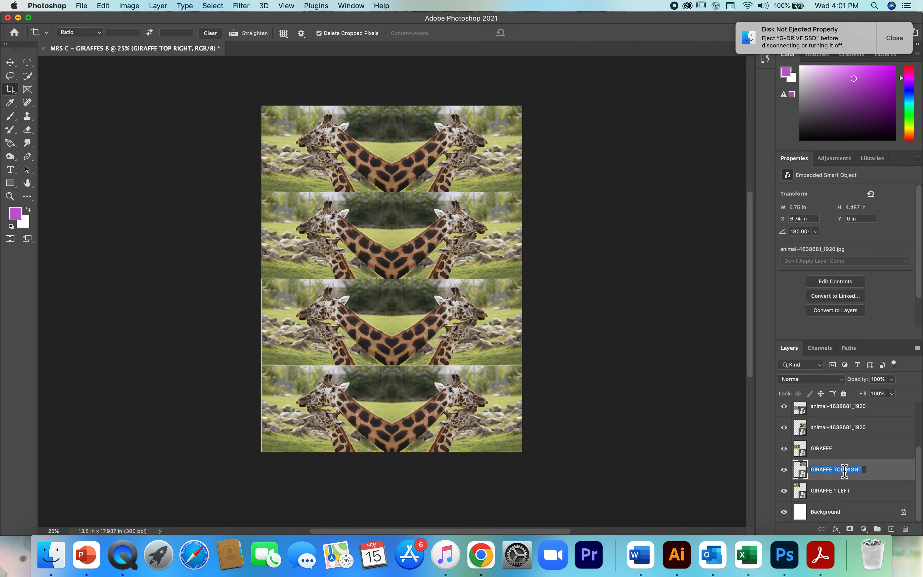
left_click(844, 469)
key("BackSpace")
key("BackSpace")
key("BackSpace")
type("1")
key("Return")
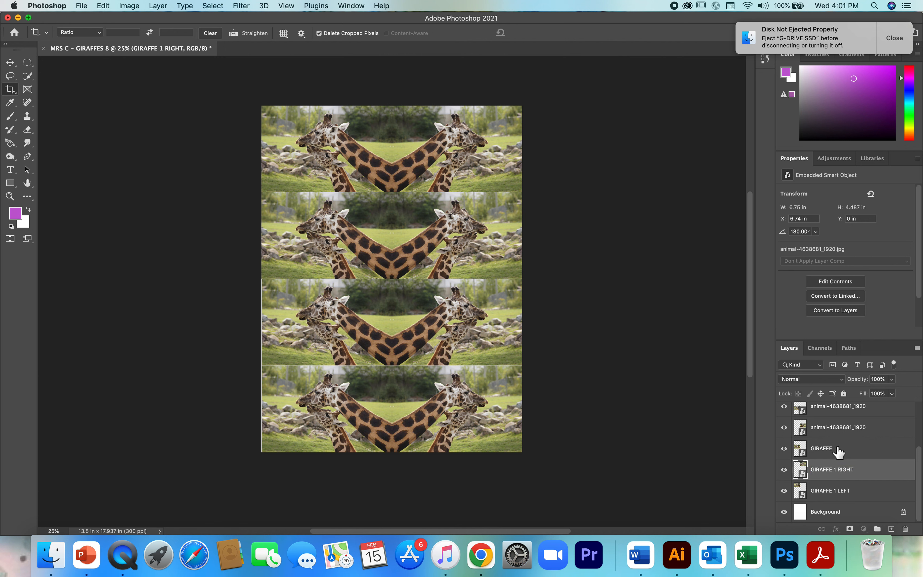
- Rename the second row's left and right photo layers as GIRAFFE 2 LEFT and GIRAFFE 2 RIGHT
double_click(835, 448)
left_click(841, 449)
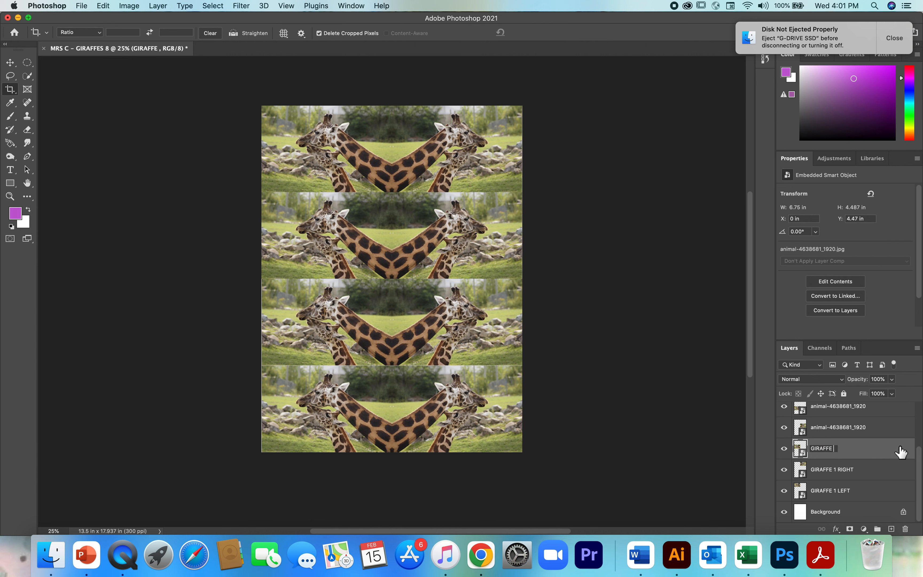
type("2 LEFT")
left_click(861, 429)
double_click(852, 428)
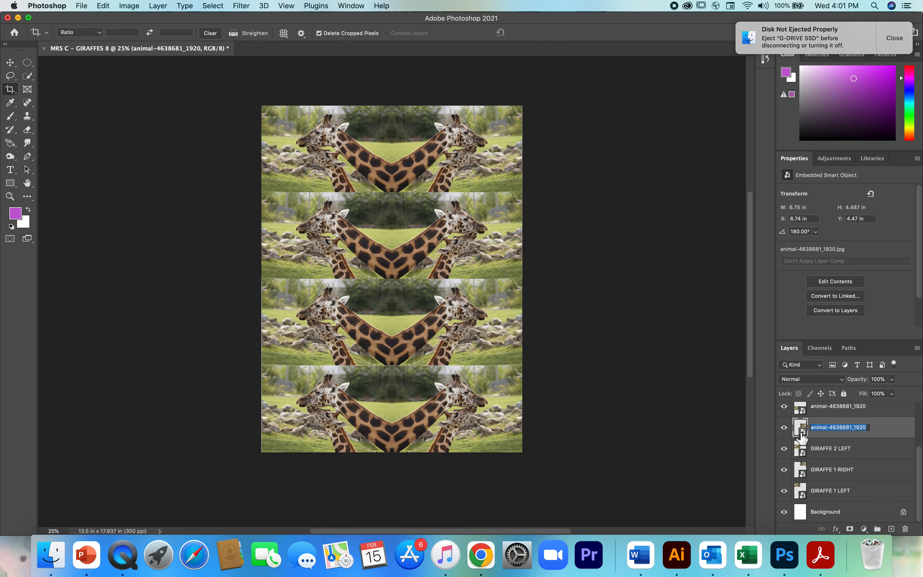
type("GIRAFFE 2 RIGHT")
key("Return")
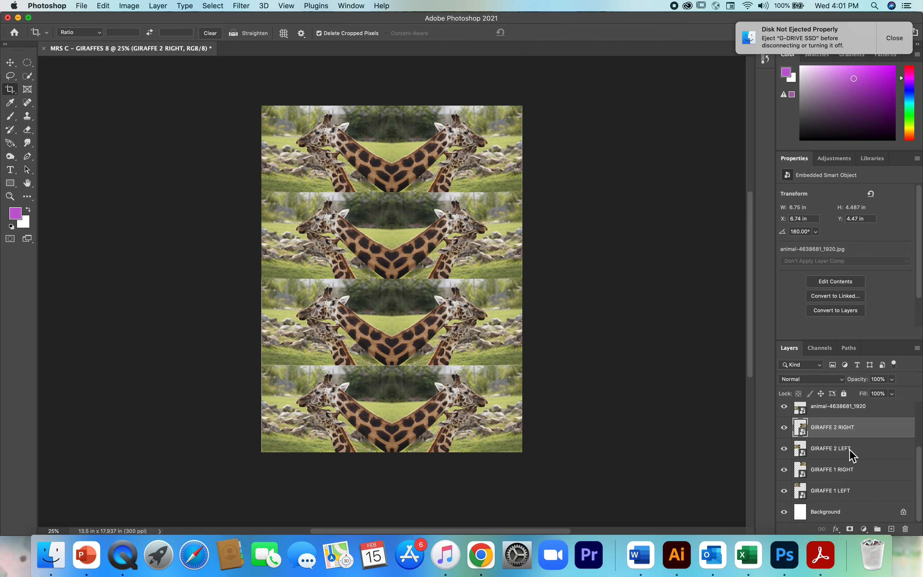
- Rename the third row's left and right photo layers as GIRAFFE 3 LEFT and GIRAFFE 3 RIGHT
scroll(852, 457, "up", 3)
double_click(842, 458)
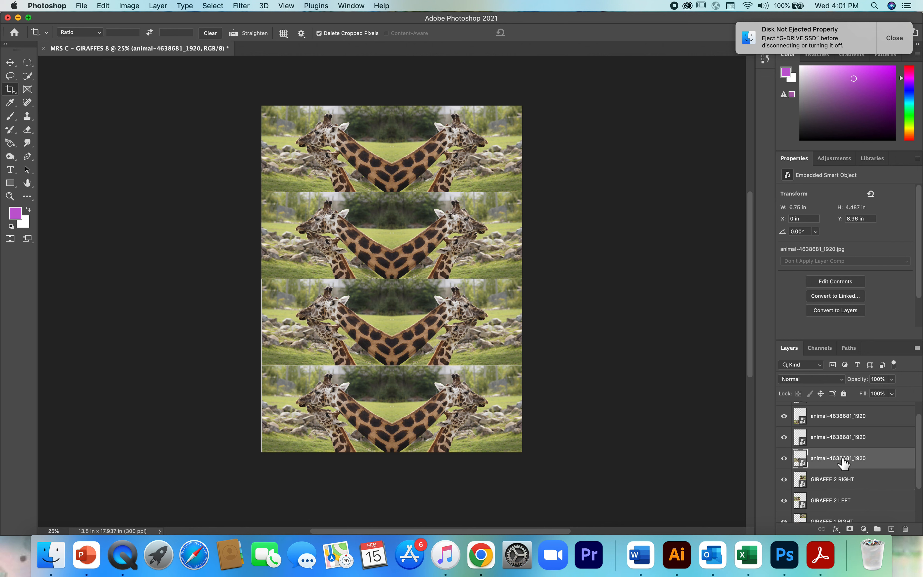
type("AG")
key("BackSpace")
key("BackSpace")
type("GIRAFFE")
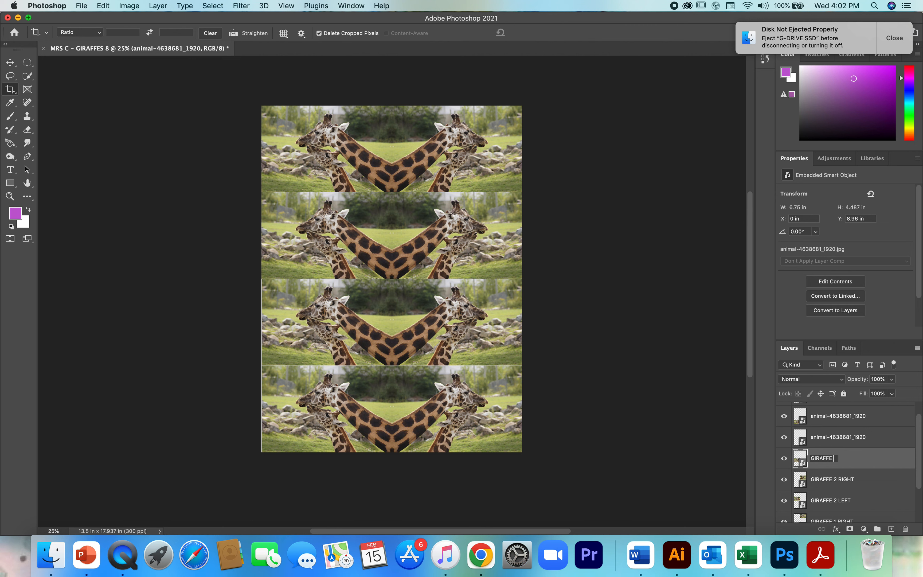
type(" 3 LEFT")
key("Return")
double_click(849, 437)
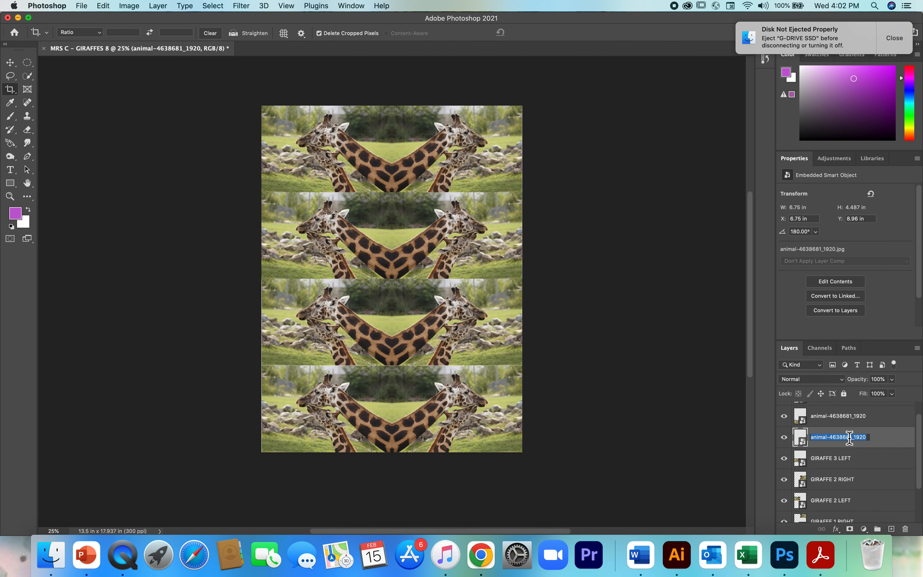
type("GIRAFFE")
type("3 RIGHT")
left_click(850, 417)
- Rename the fourth row's left and right photo layers as GIRAFFE 4 LEFT and GIRAFFE 4 RIGHT
double_click(845, 415)
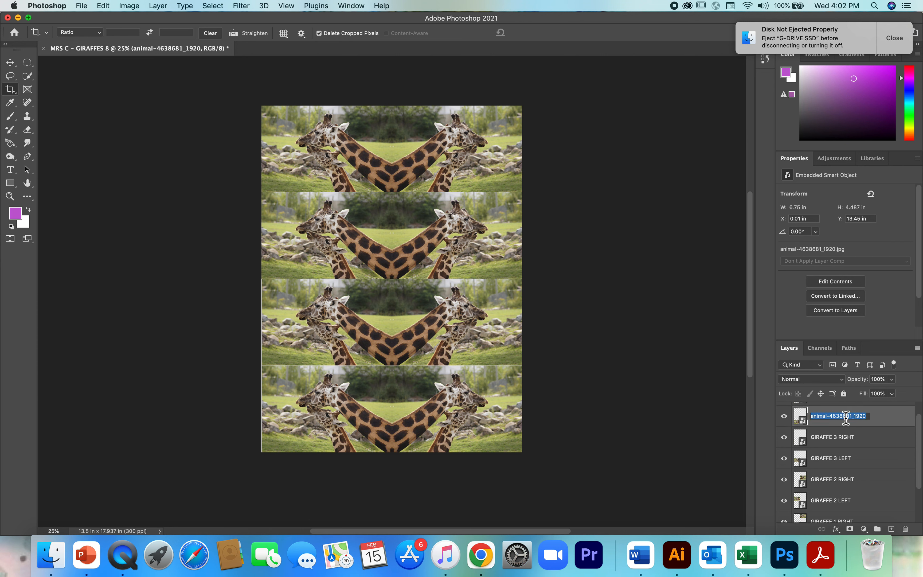
type("GIRAFFE 4 LEFT")
key("Return")
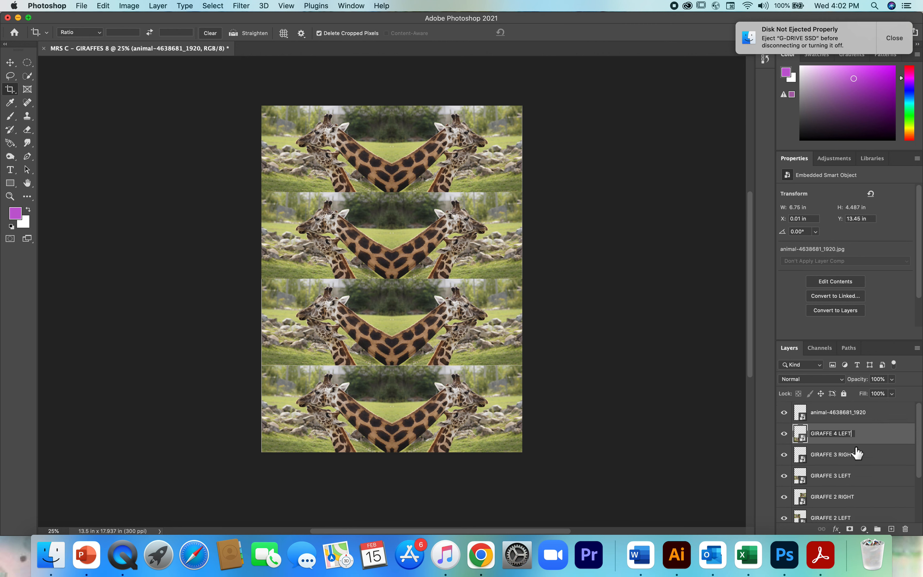
double_click(838, 412)
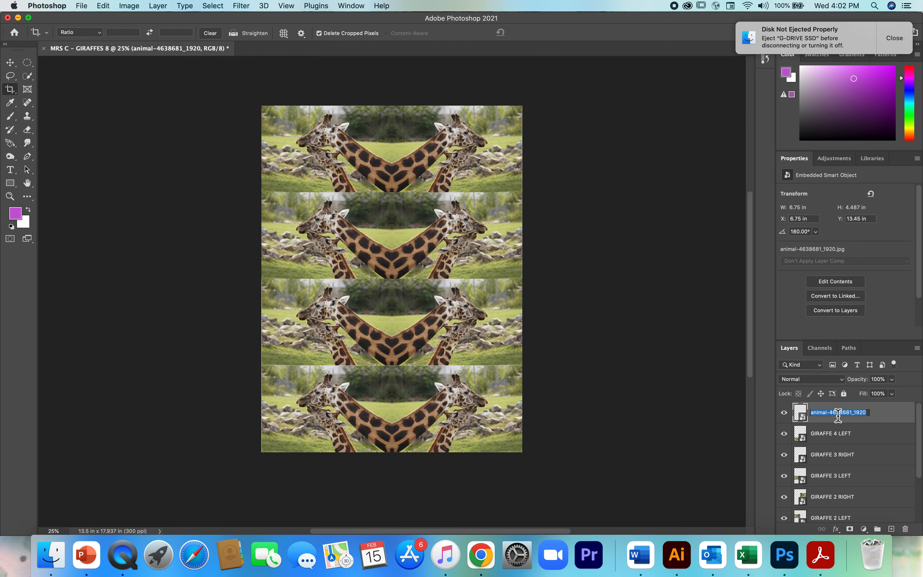
type("GIRAFFE 4 RIGHT")
key("Return")
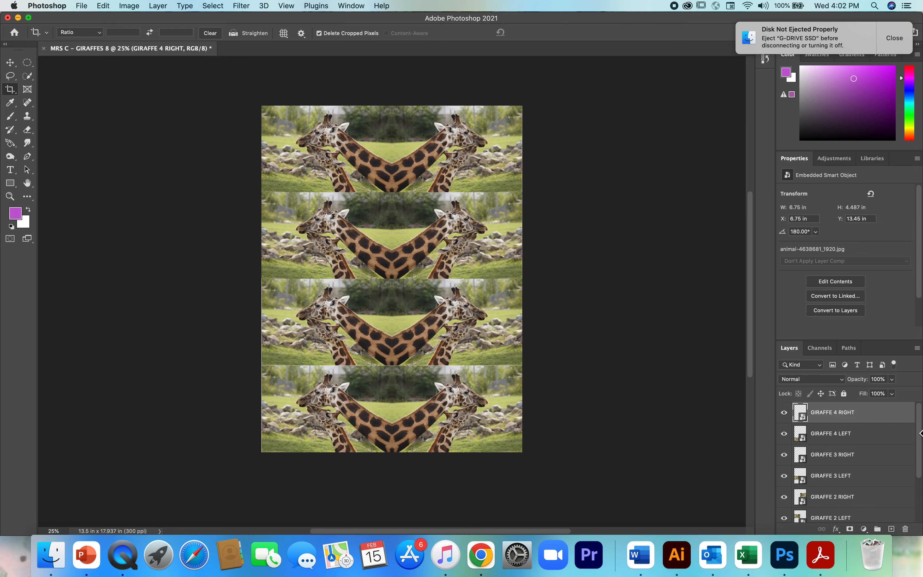
scroll(919, 433, "down", 3)
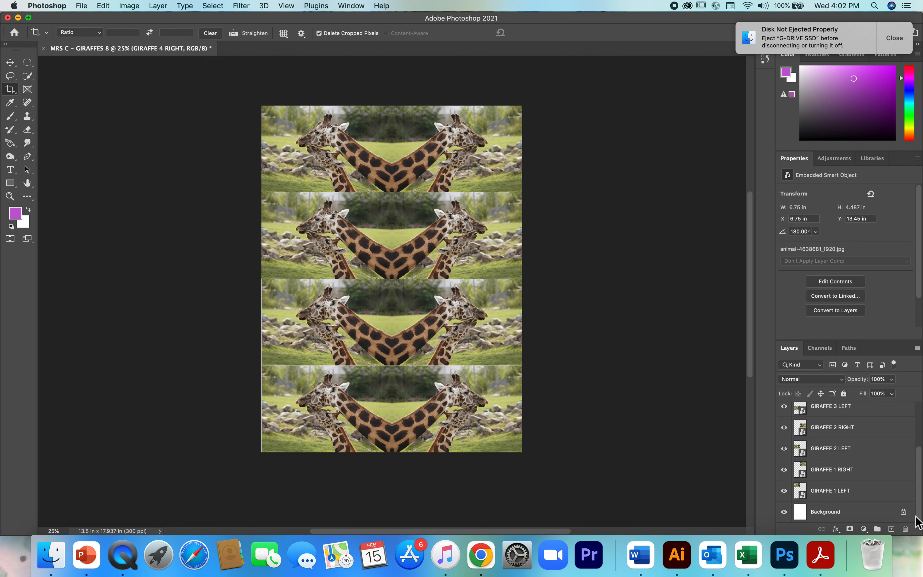
scroll(918, 522, "up", 3)
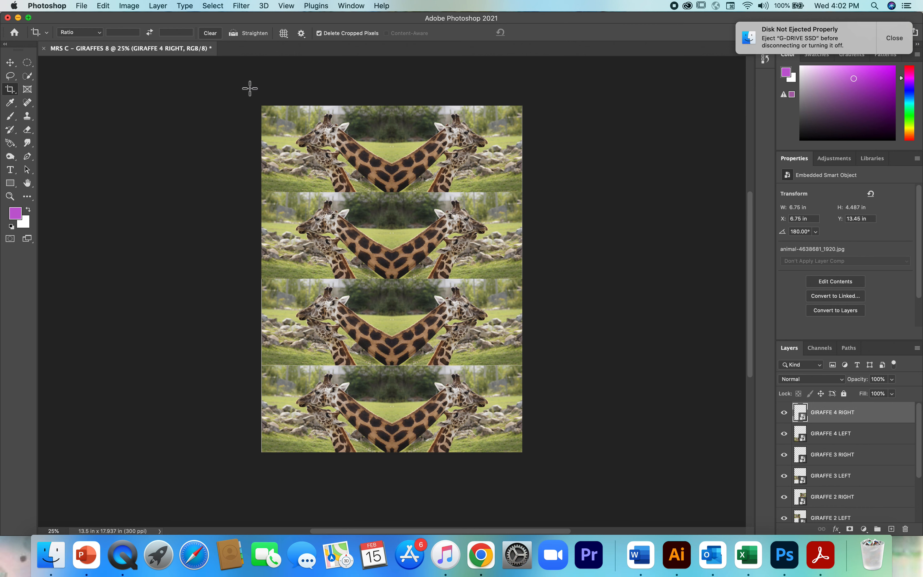
- Save the composition on the computer as MRS C - GIRAFFES 8.psd in the Photoshop > Projects folder with Maximize Compatibility enabled
left_click(82, 6)
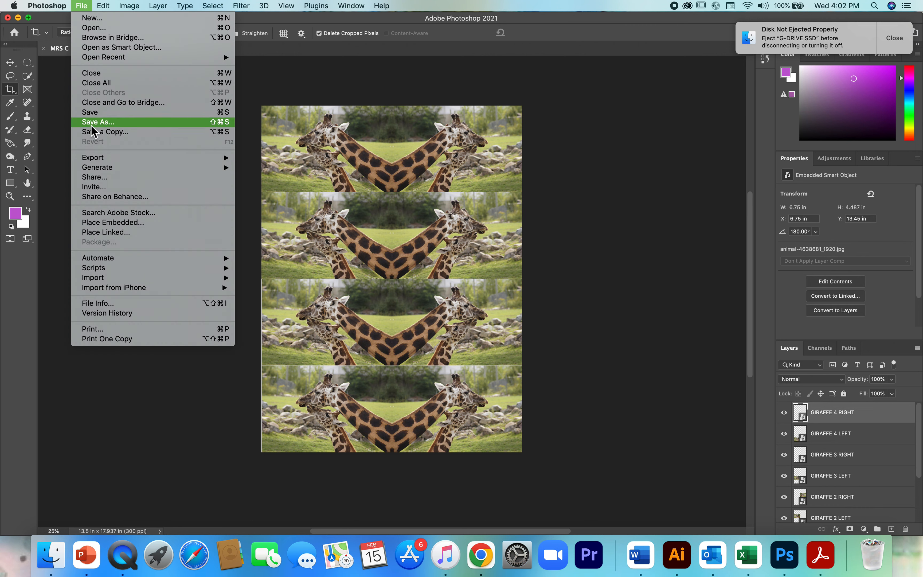
left_click(94, 113)
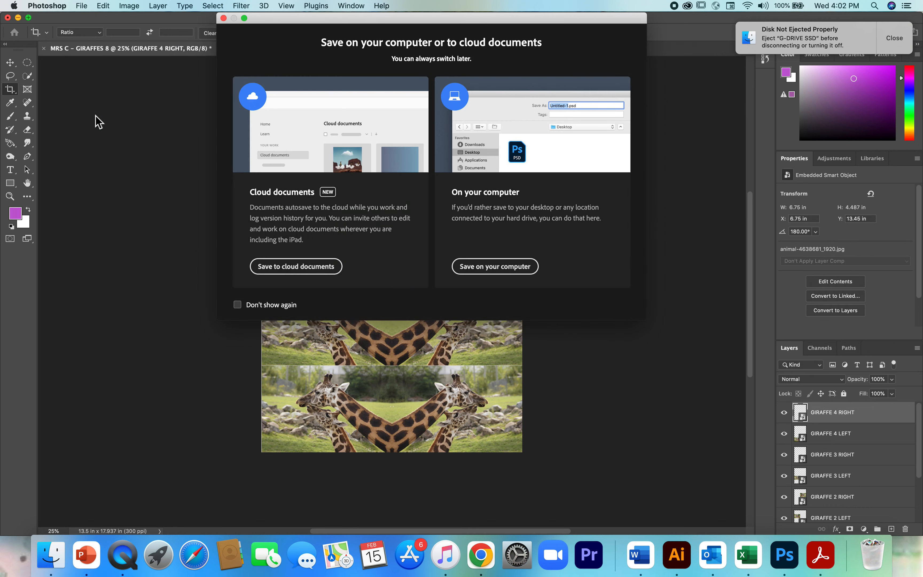
left_click(498, 265)
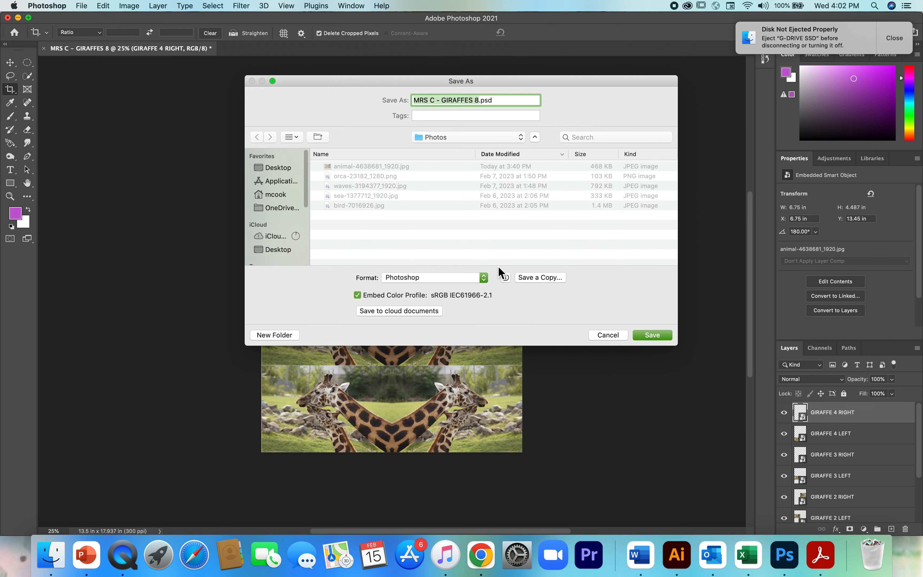
left_click(444, 139)
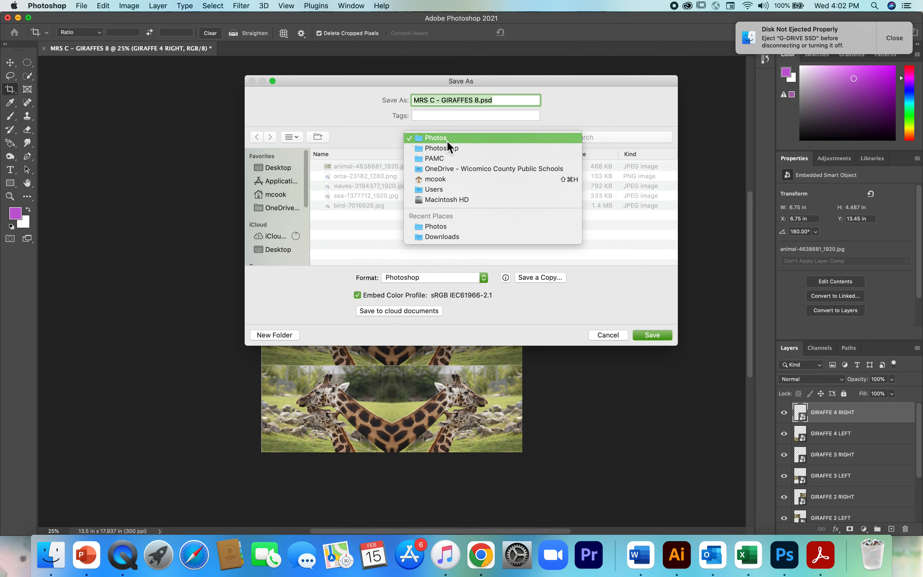
left_click(449, 148)
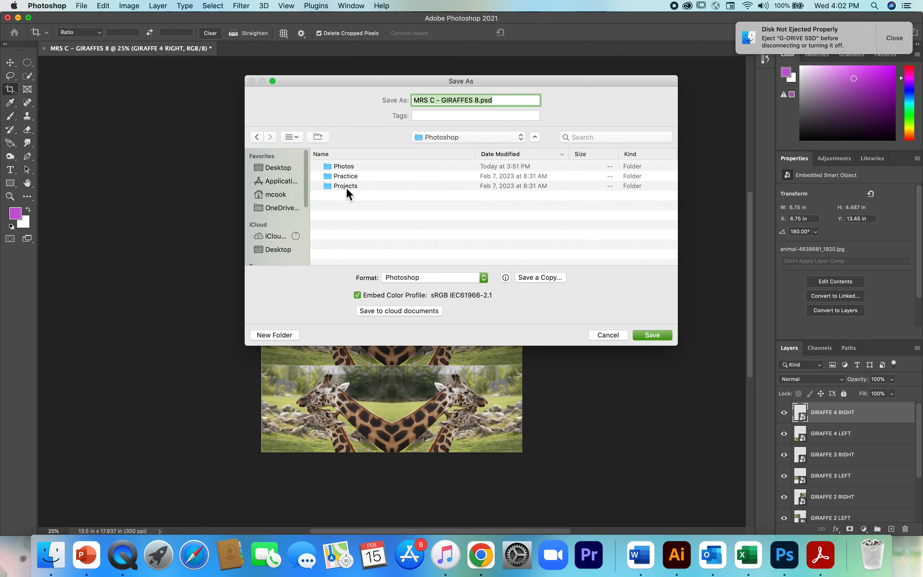
left_click(346, 186)
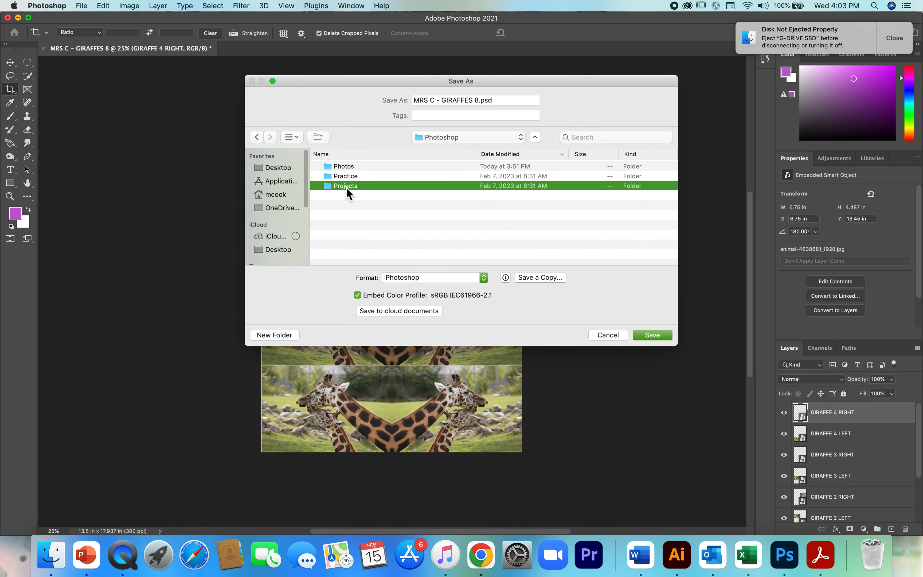
left_click(642, 336)
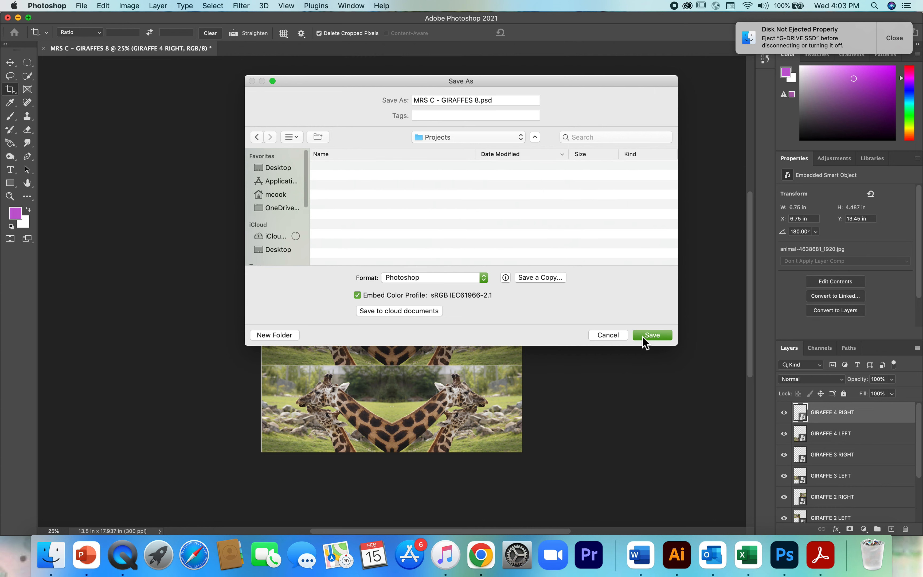
left_click(648, 336)
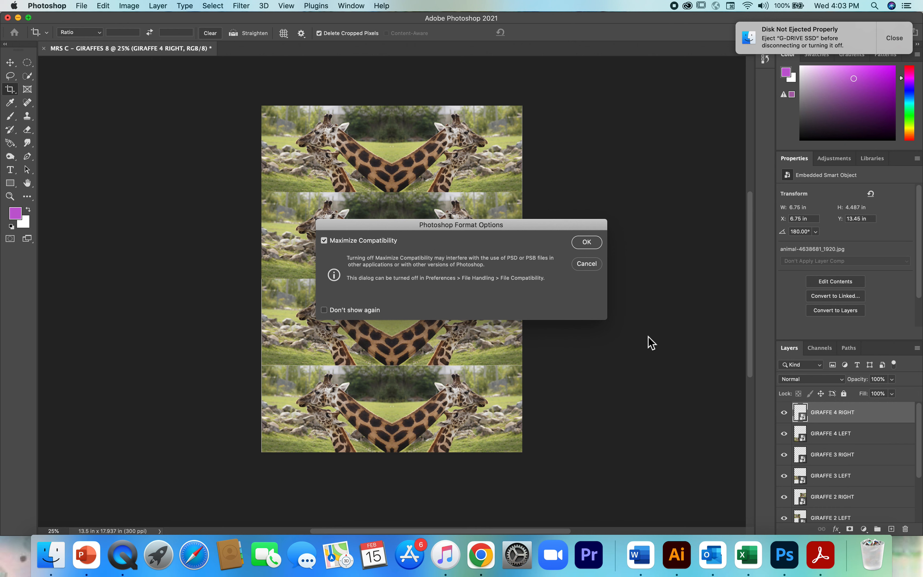
left_click(595, 243)
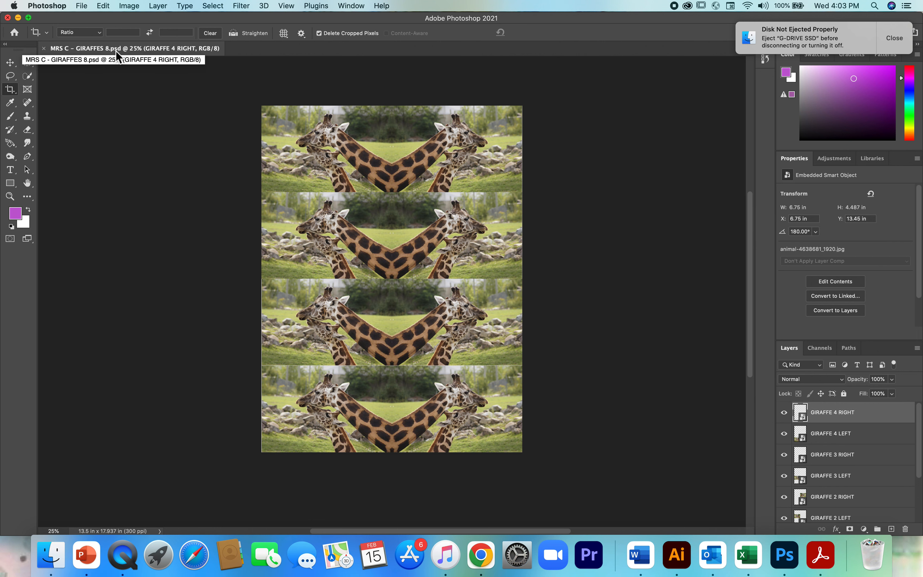
- Open the Save for Web export settings for the giraffe composition with the whole image in the preview
left_click(85, 11)
mouse_move(108, 159)
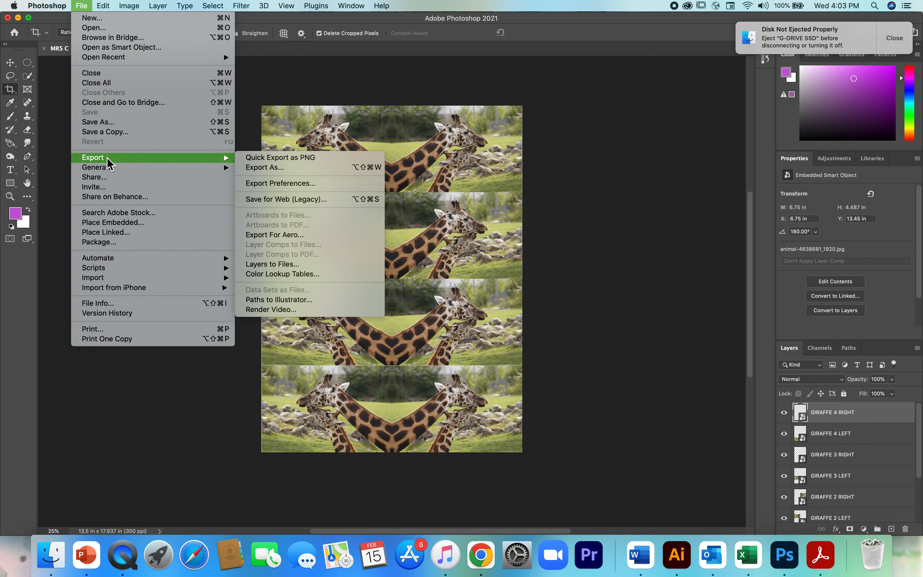
left_click(275, 200)
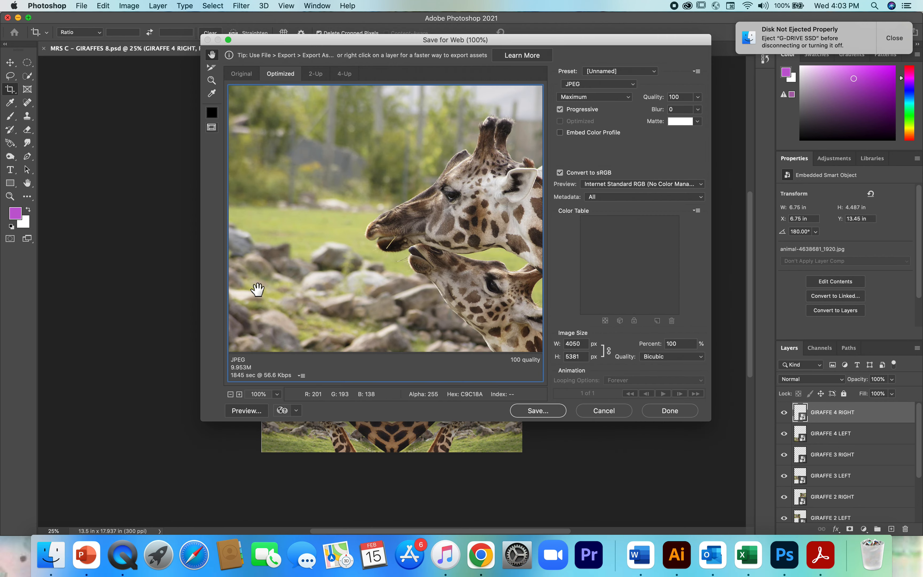
left_click(231, 395)
left_click(230, 395)
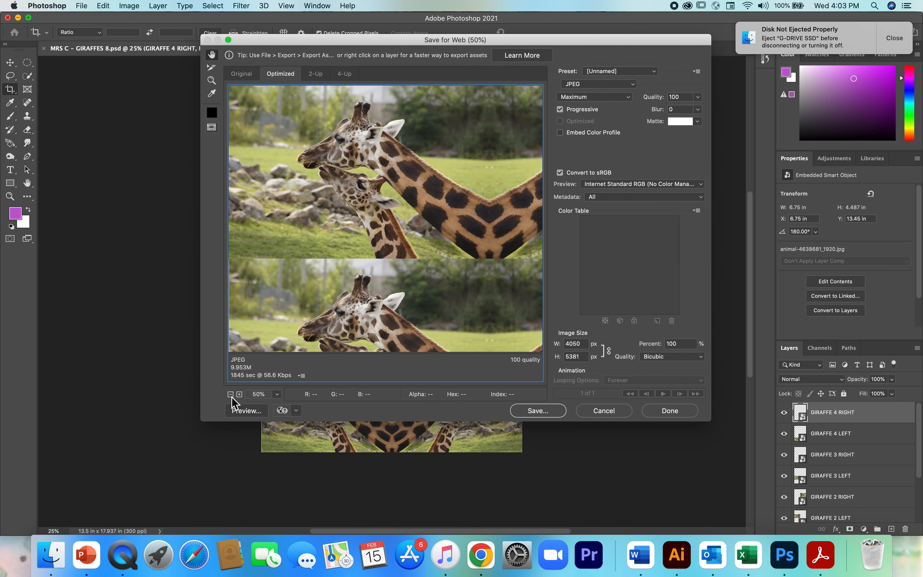
left_click(231, 395)
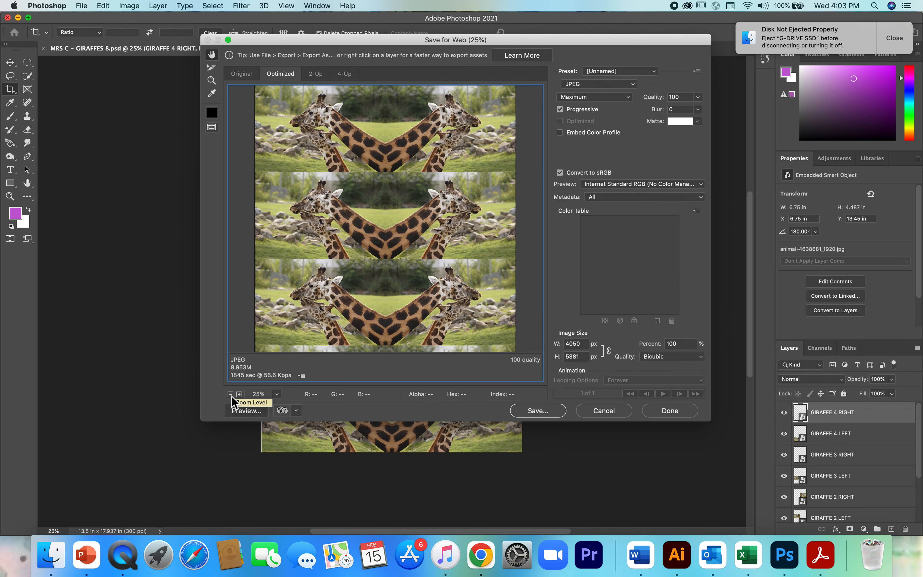
left_click(230, 395)
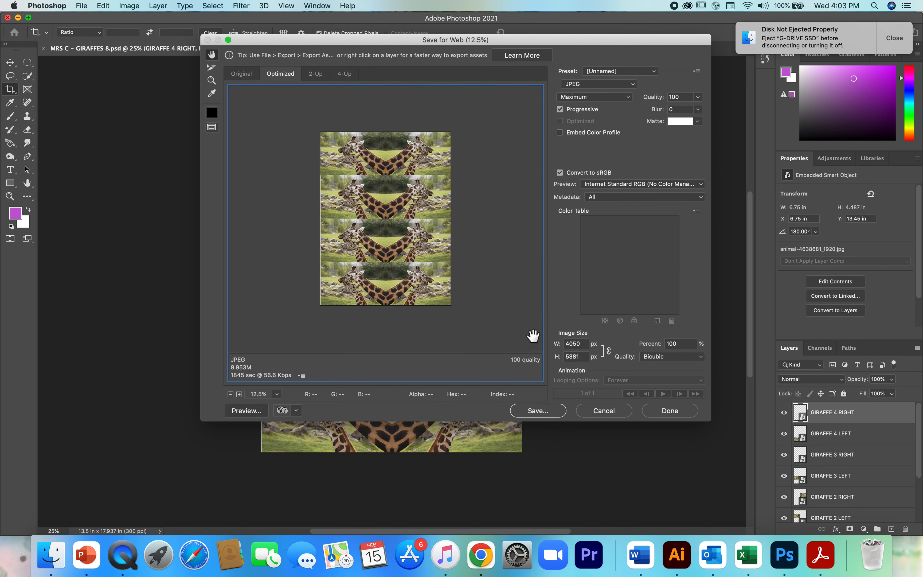
- Try GIF as the export file format and return the setting to JPEG
left_click(580, 86)
left_click(578, 84)
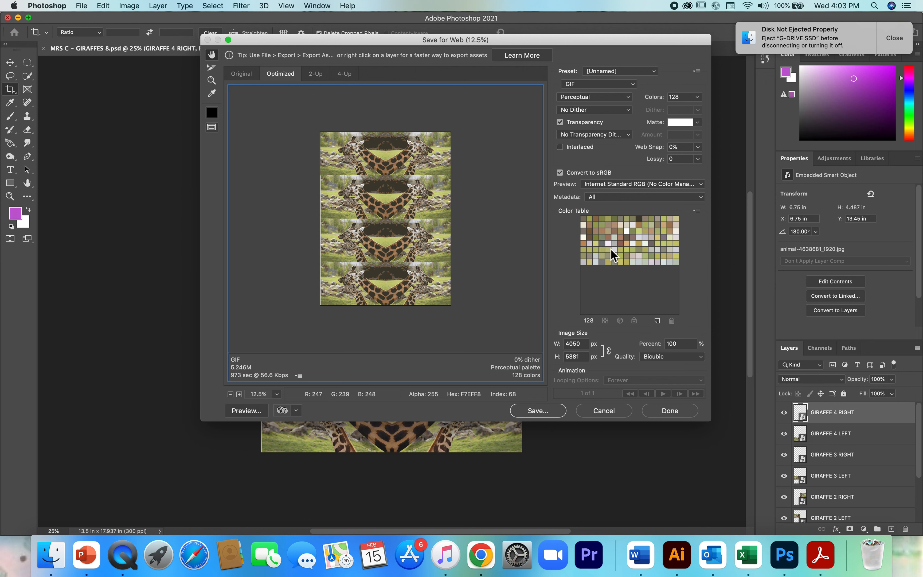
left_click(634, 86)
left_click(573, 92)
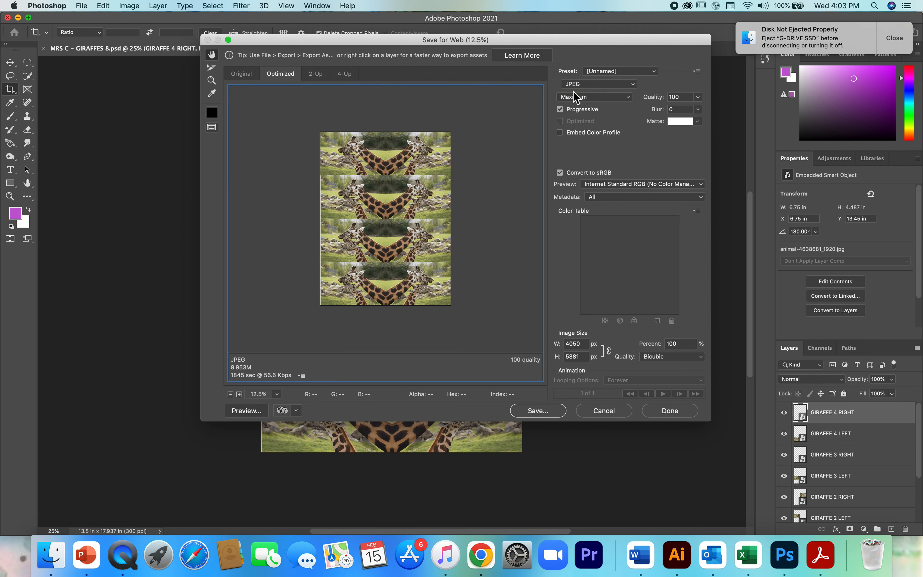
- Export the JPEG as MRS-C---GIRAFFES-8.jpg into the OneDrive folder PAMC > Photoshop > Projects
left_click(543, 411)
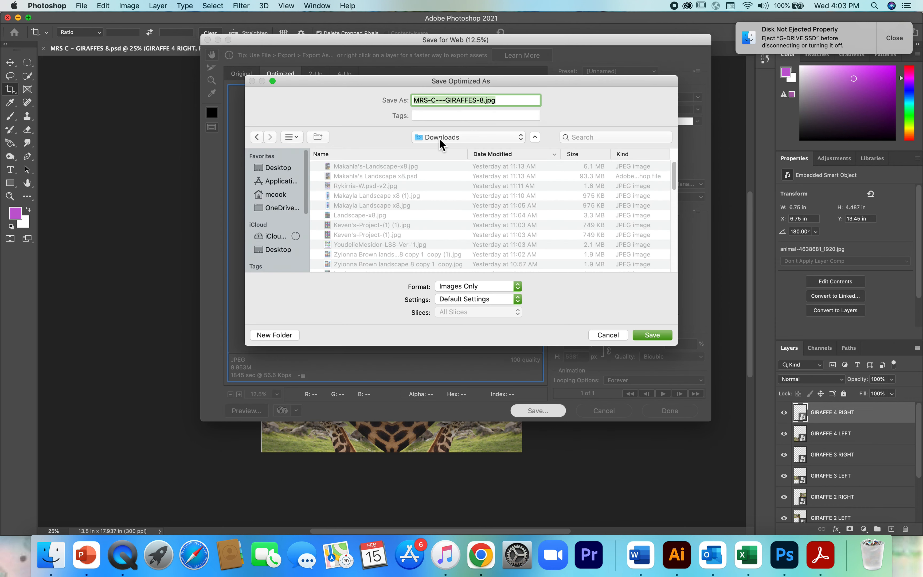
left_click(281, 211)
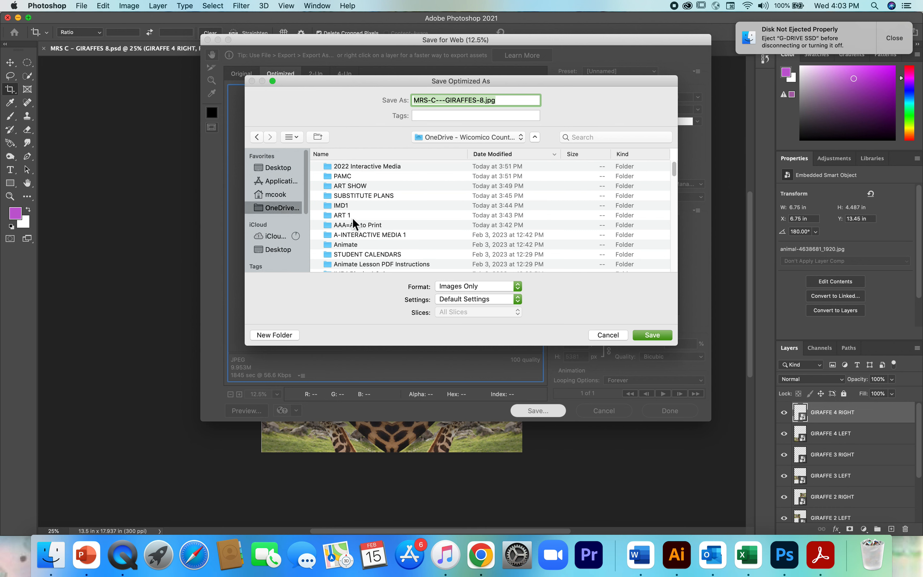
scroll(361, 234, "down", 8)
scroll(362, 235, "down", 10)
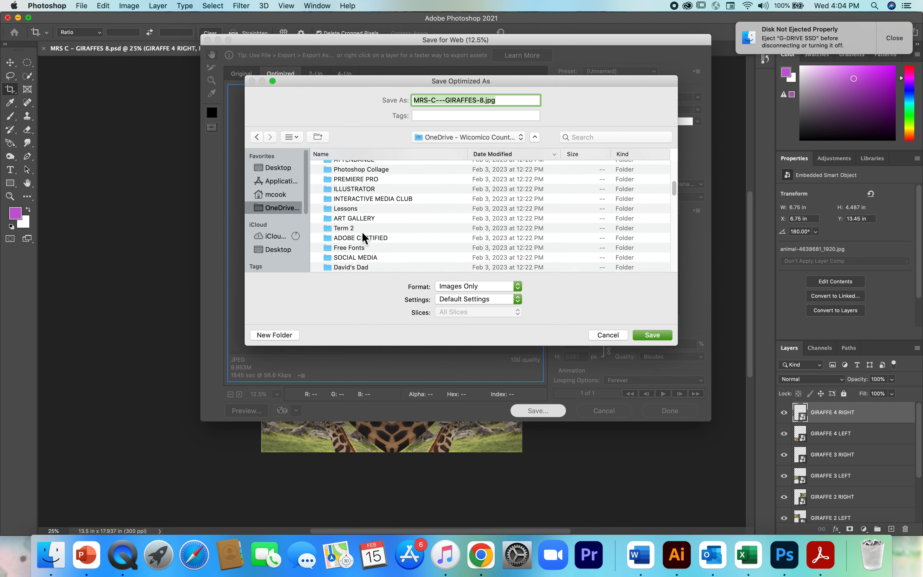
scroll(363, 237, "down", 10)
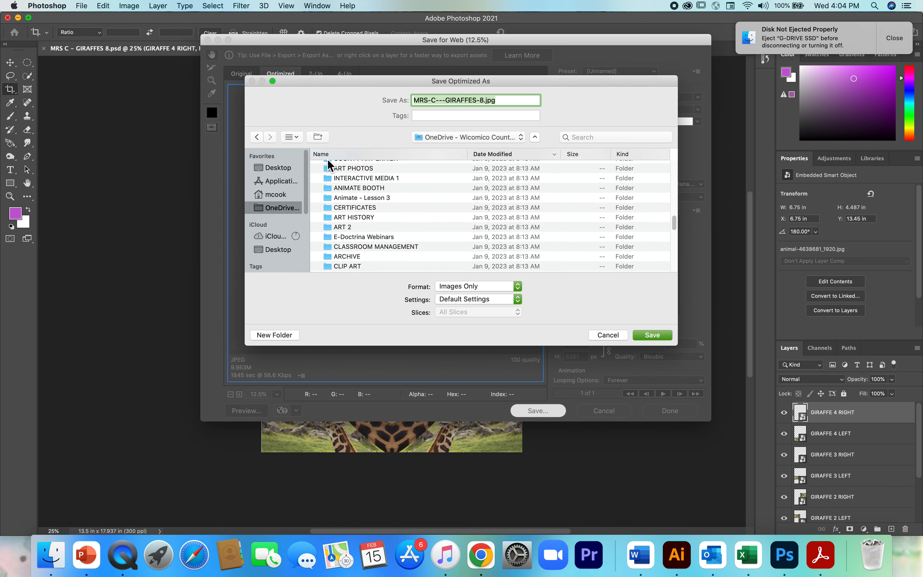
left_click(327, 156)
scroll(365, 237, "down", 5)
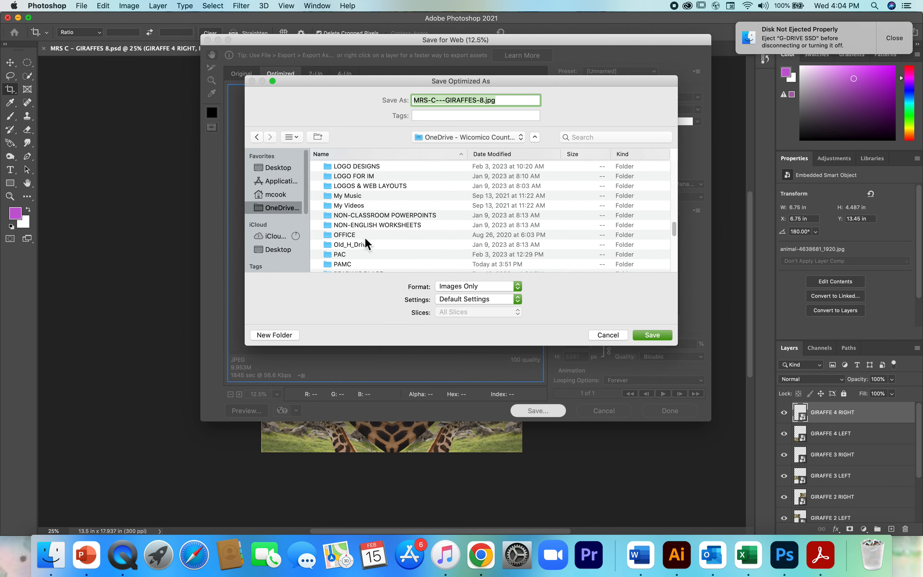
left_click(346, 199)
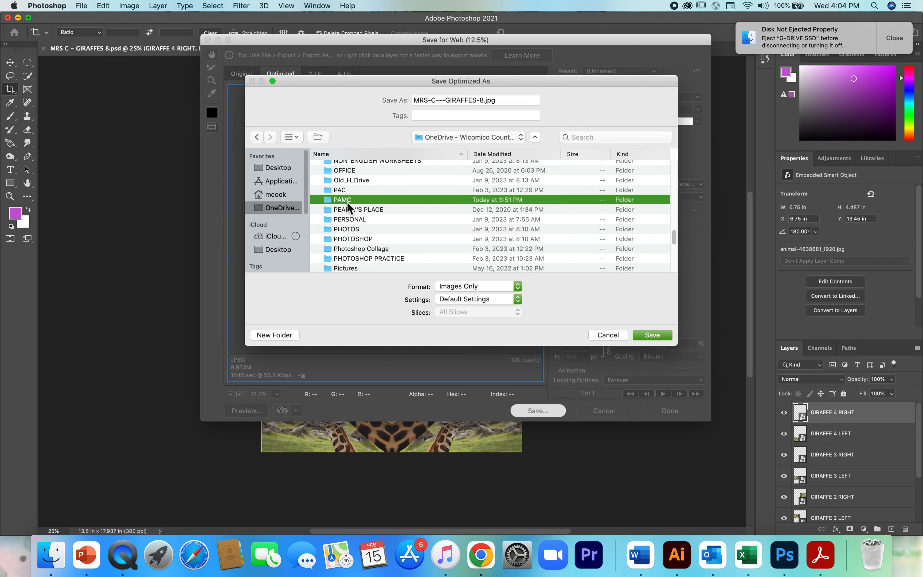
double_click(346, 200)
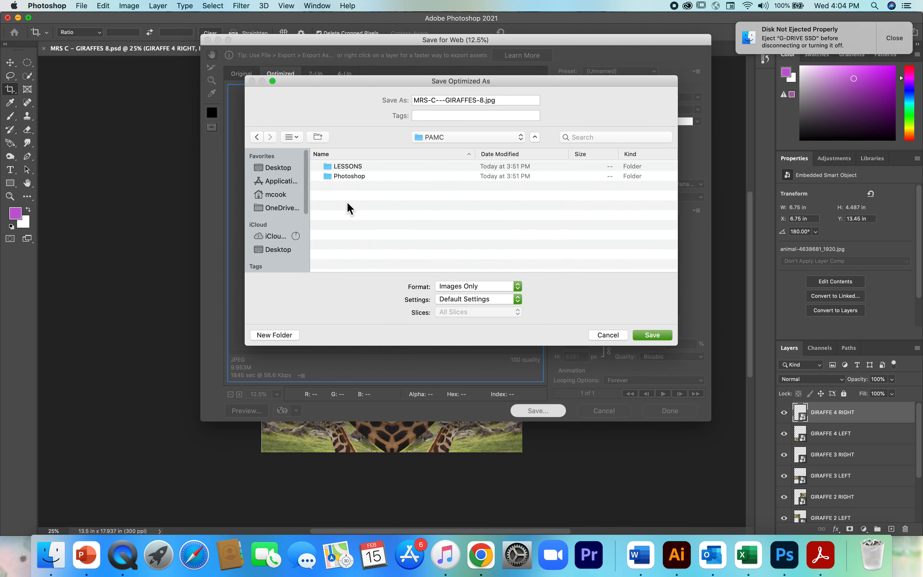
double_click(347, 176)
double_click(348, 187)
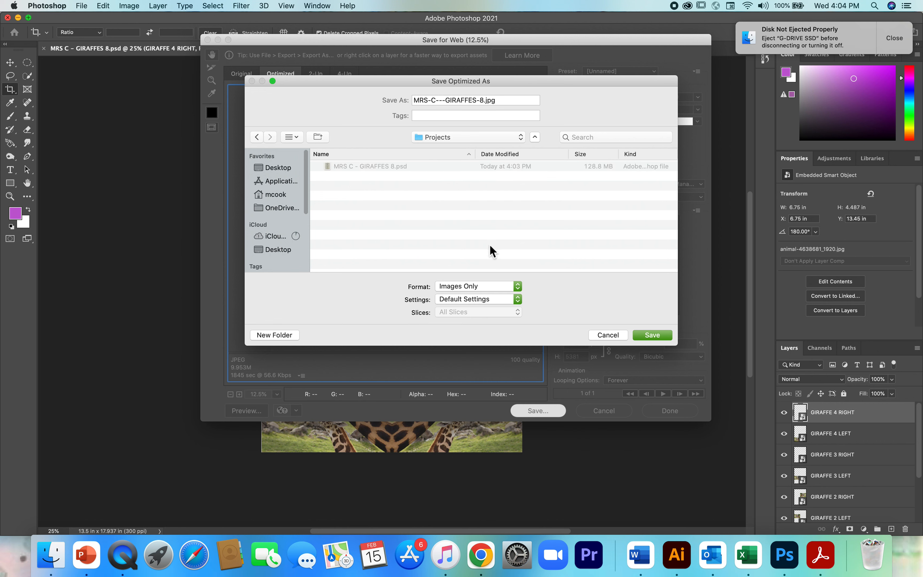
left_click(652, 335)
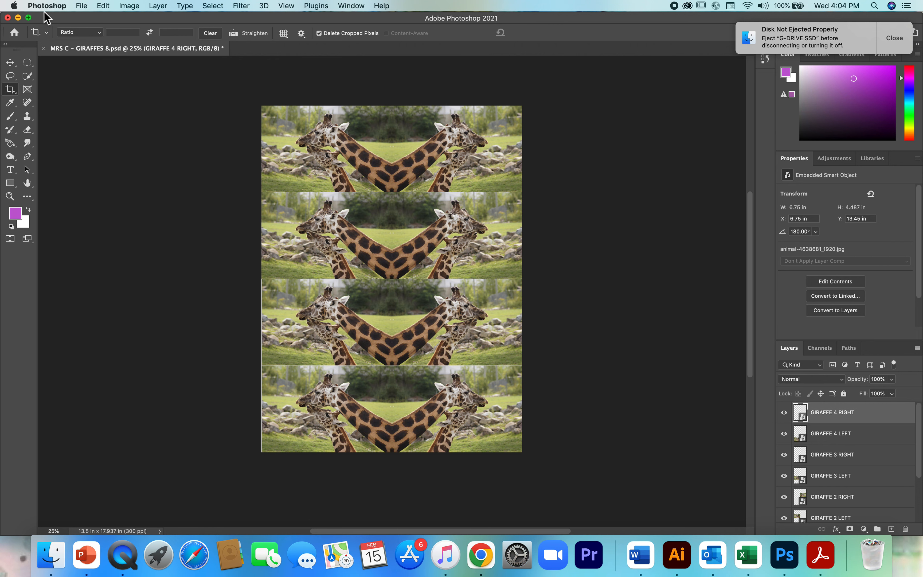
- Save the document under the new name MRS C - GIRAFFES 8 with adjustments.psd in the Projects folder, keeping Maximize Compatibility enabled
left_click(81, 6)
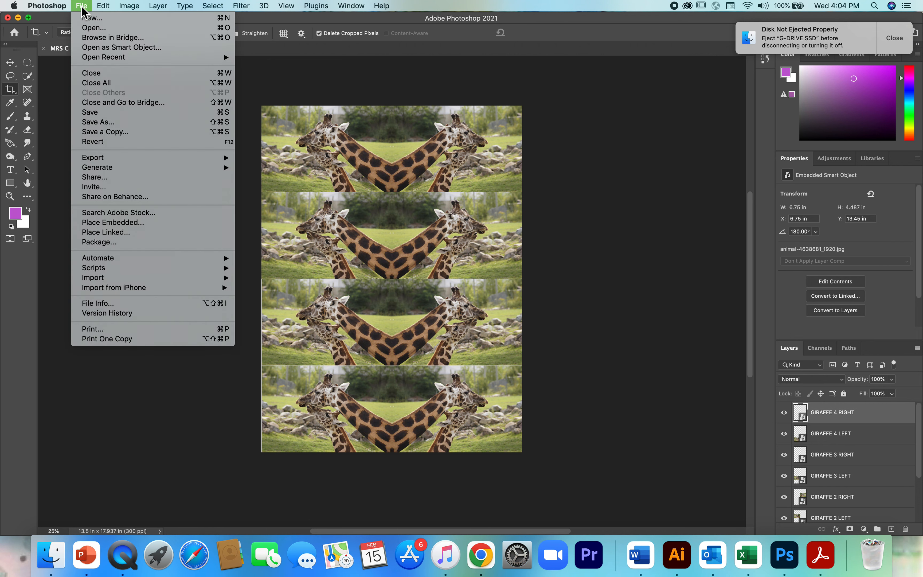
left_click(97, 125)
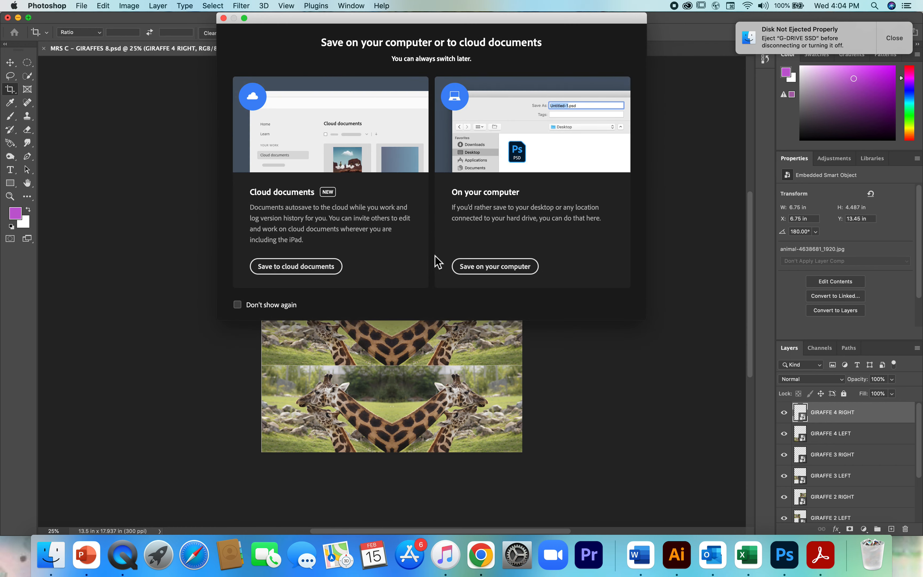
left_click(486, 267)
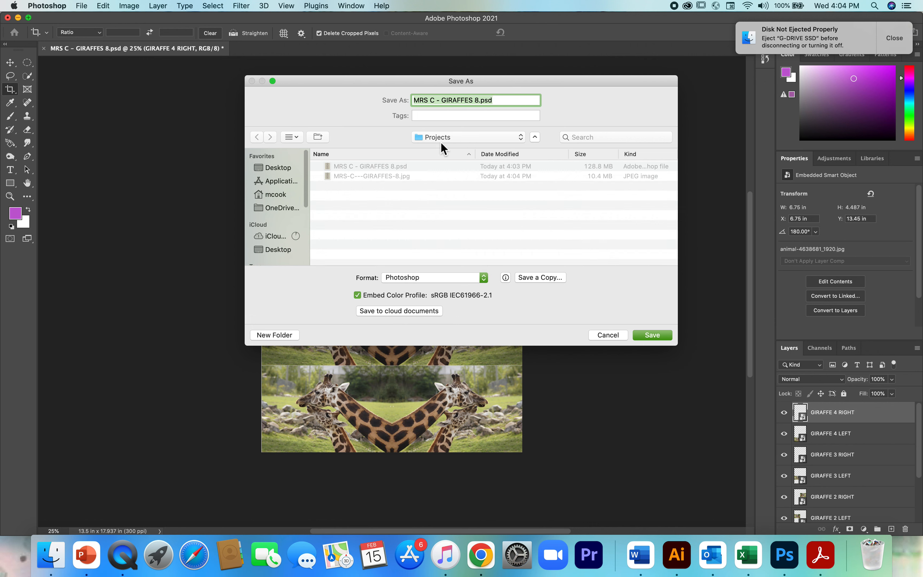
left_click(482, 103)
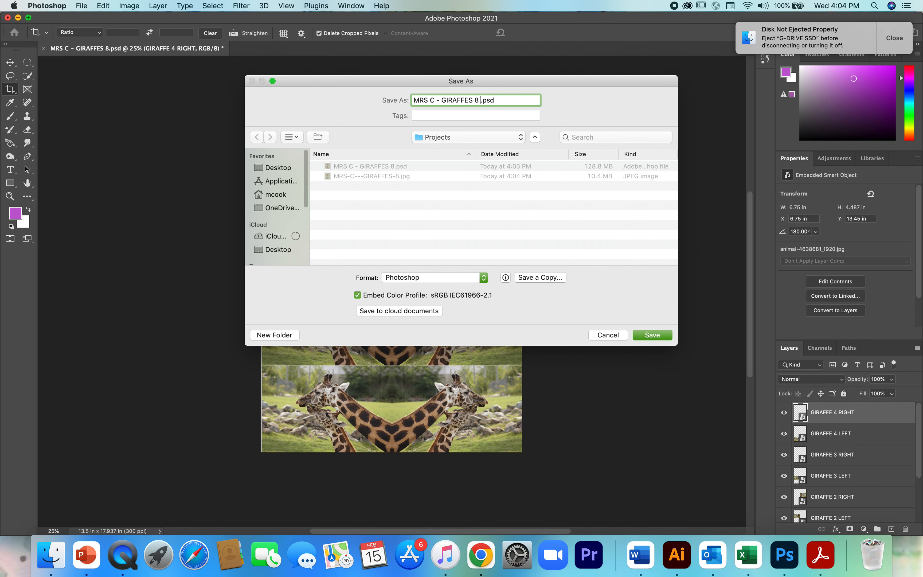
type("WI")
key("BackSpace")
key("BackSpace")
type("with adjustments")
left_click(656, 334)
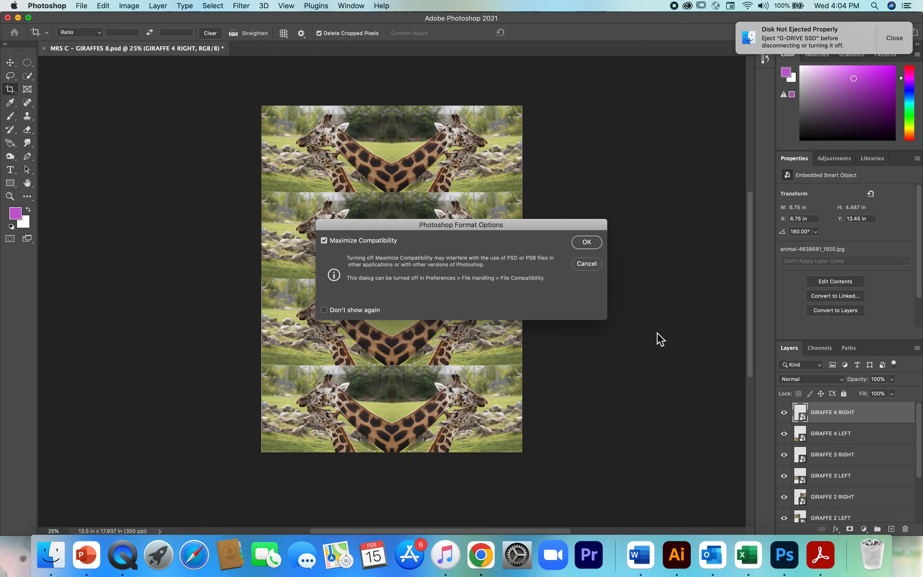
left_click(586, 242)
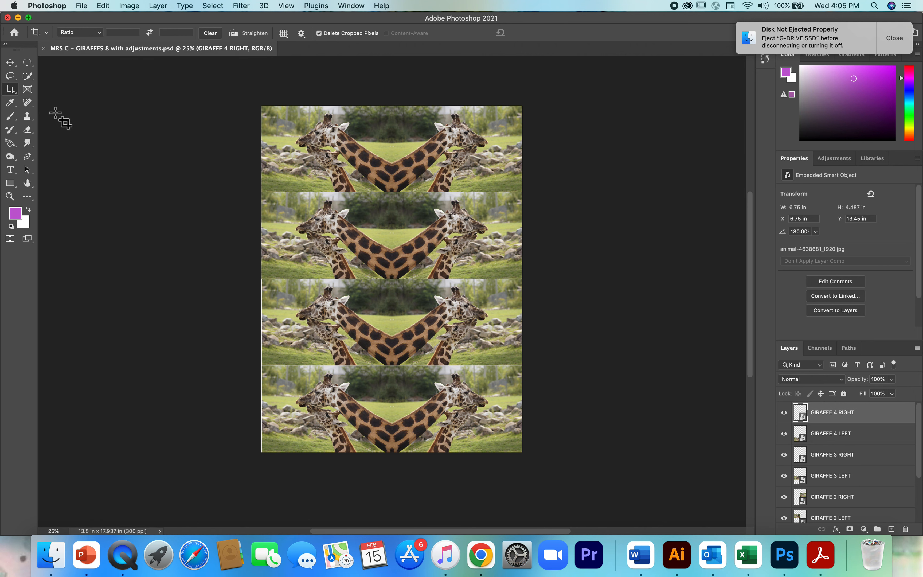
- Add a Brightness/Contrast adjustment layer above the GIRAFFE 1 LEFT layer and raise its brightness to 24
left_click(10, 62)
left_click(309, 140)
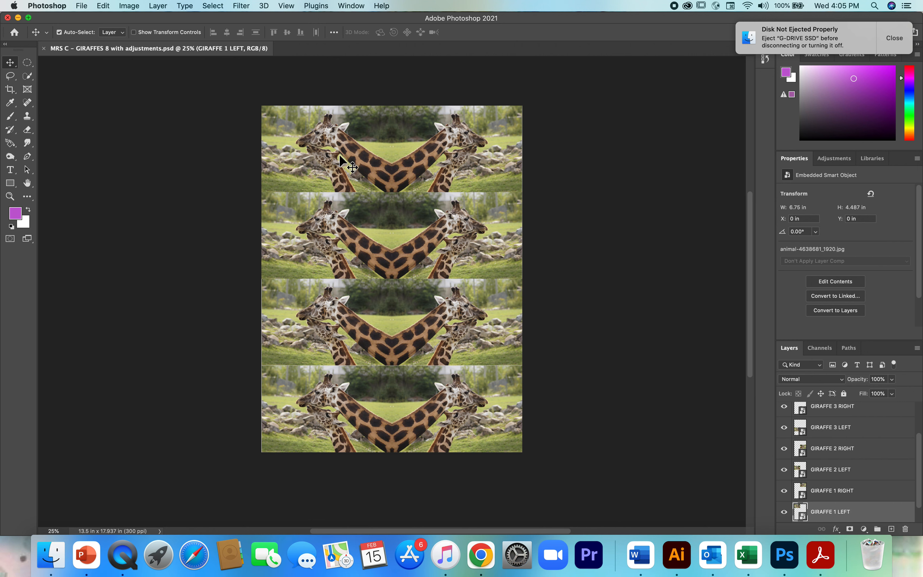
left_click(838, 161)
left_click(805, 182)
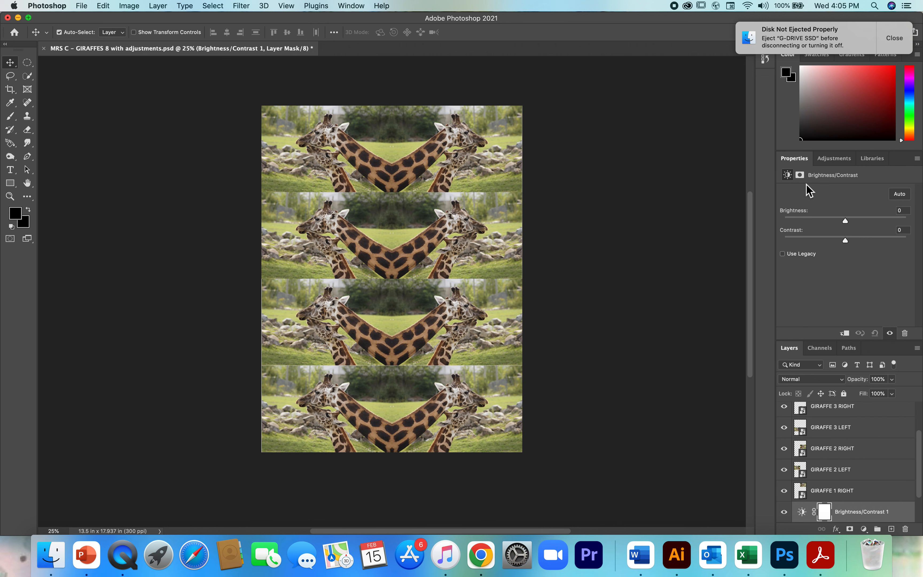
mouse_move(848, 223)
left_mouse_down()
mouse_move(887, 222)
mouse_move(848, 224)
mouse_move(869, 224)
mouse_move(857, 225)
left_mouse_up()
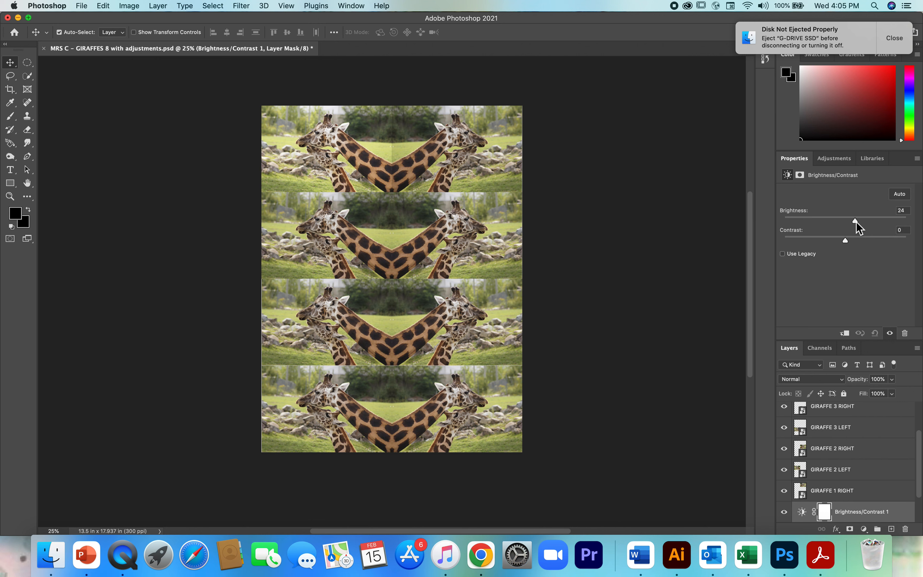
- Try adding a Brightness/Contrast adjustment layer above the GIRAFFE 3 RIGHT layer with brightness set to 66
left_click(823, 410)
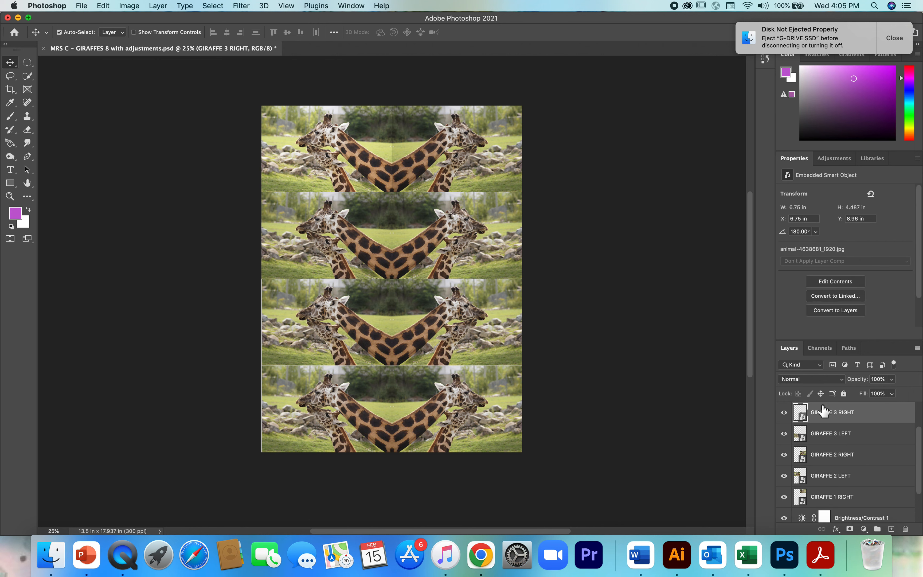
left_click(832, 159)
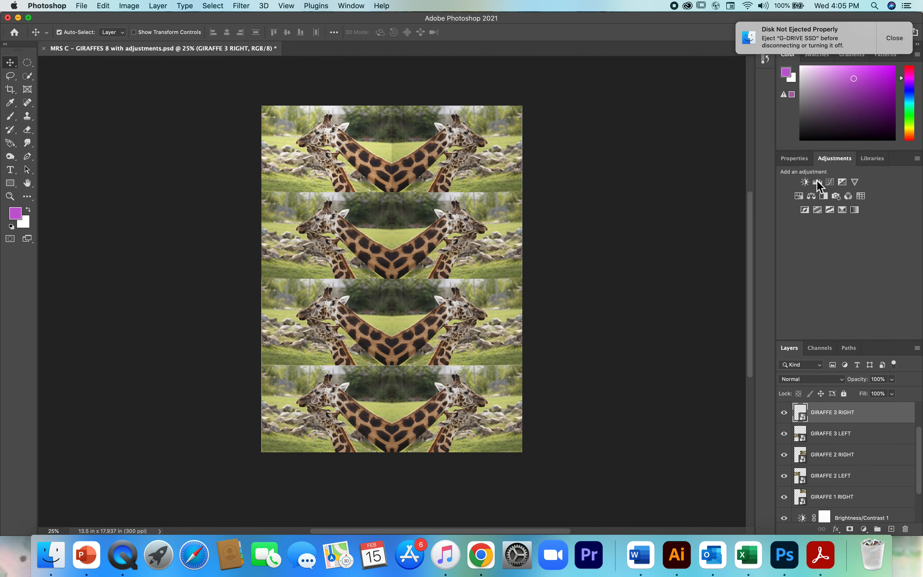
left_click(805, 183)
left_click_drag(844, 224, 873, 224)
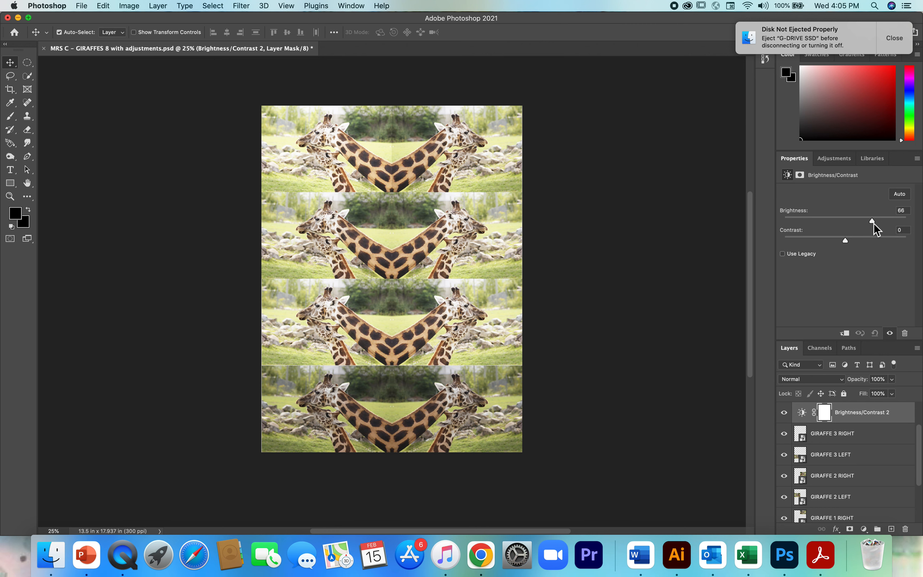
- Undo both unclipped Brightness/Contrast adjustment layers
key("super+z")
key("super+z")
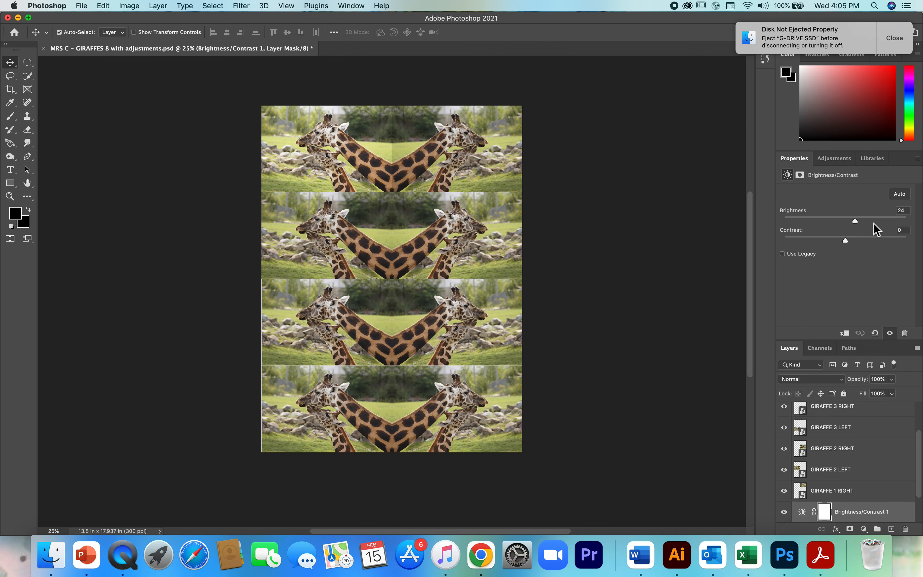
key("super+z")
key("super+z")
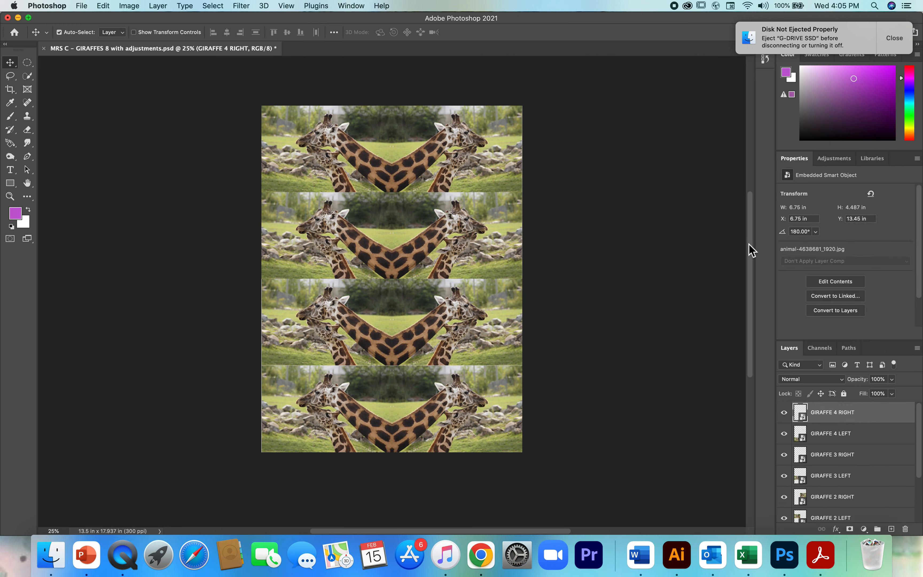
left_click_drag(749, 245, 750, 278)
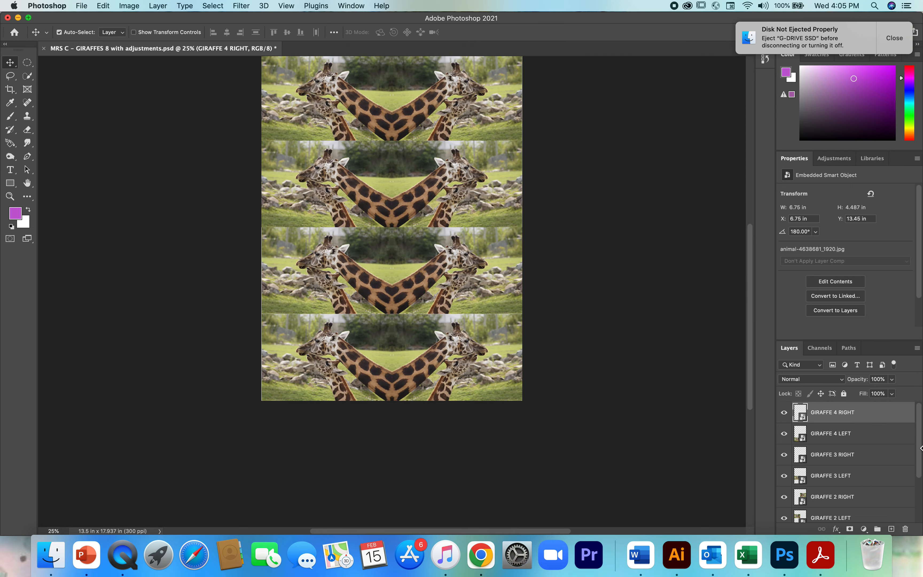
mouse_move(920, 430)
left_mouse_down()
mouse_move(914, 496)
mouse_move(921, 431)
left_mouse_up()
left_click(822, 439)
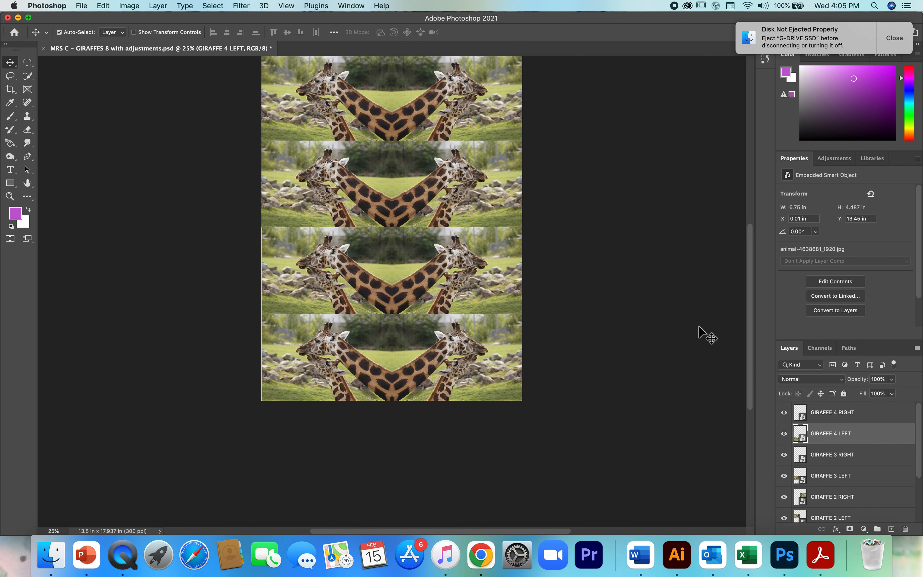
left_click_drag(749, 346, 747, 323)
- Add a Brightness/Contrast adjustment layer clipped to the GIRAFFE 1 LEFT layer, with brightness 47 and contrast 45
left_click(334, 153)
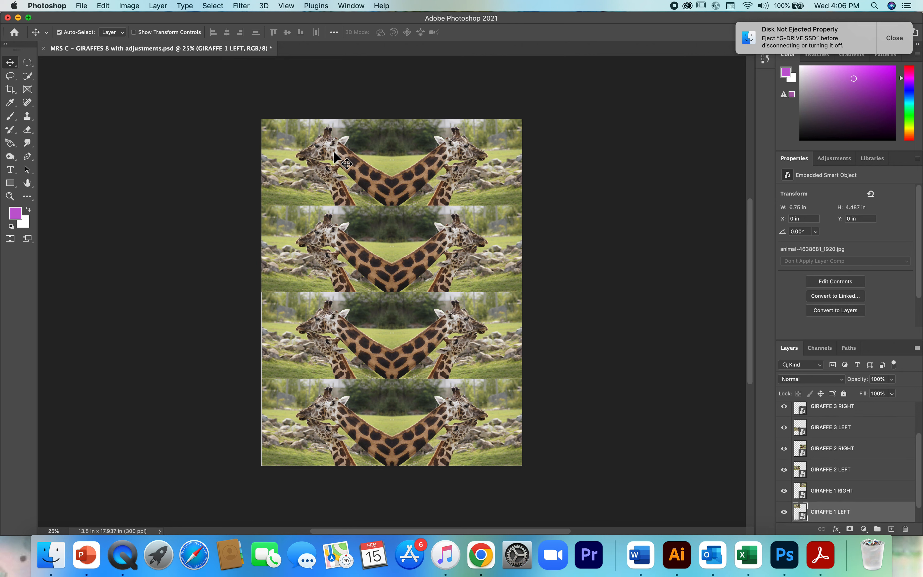
left_click(157, 9)
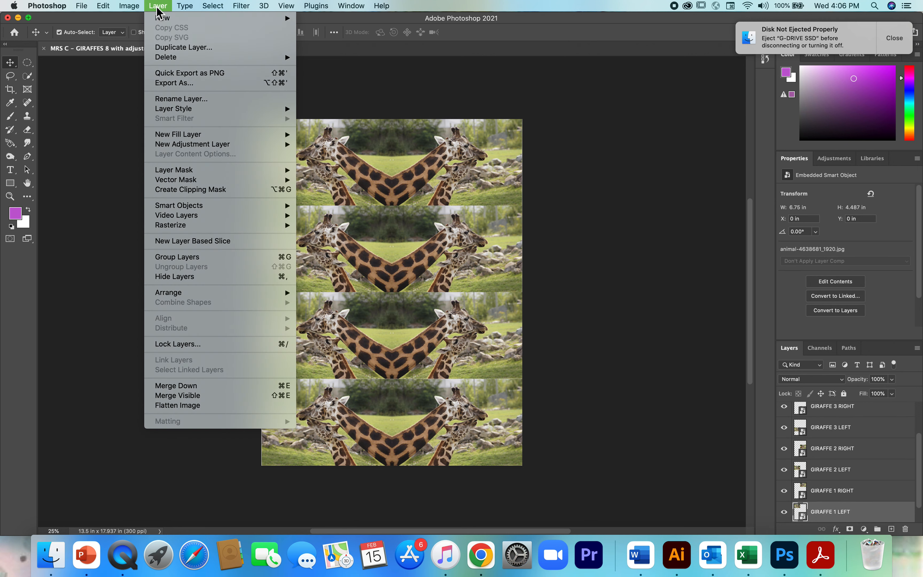
mouse_move(207, 148)
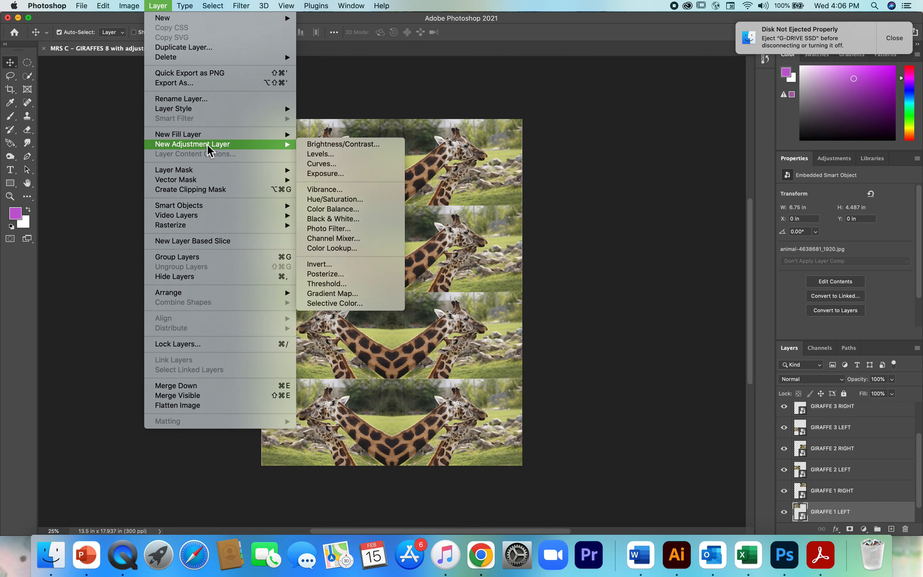
left_click(326, 147)
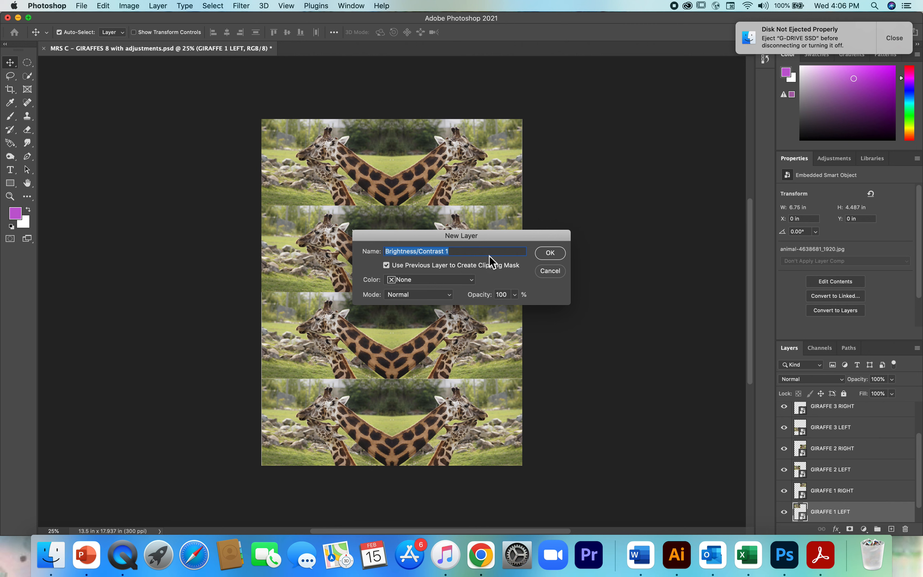
left_click(552, 257)
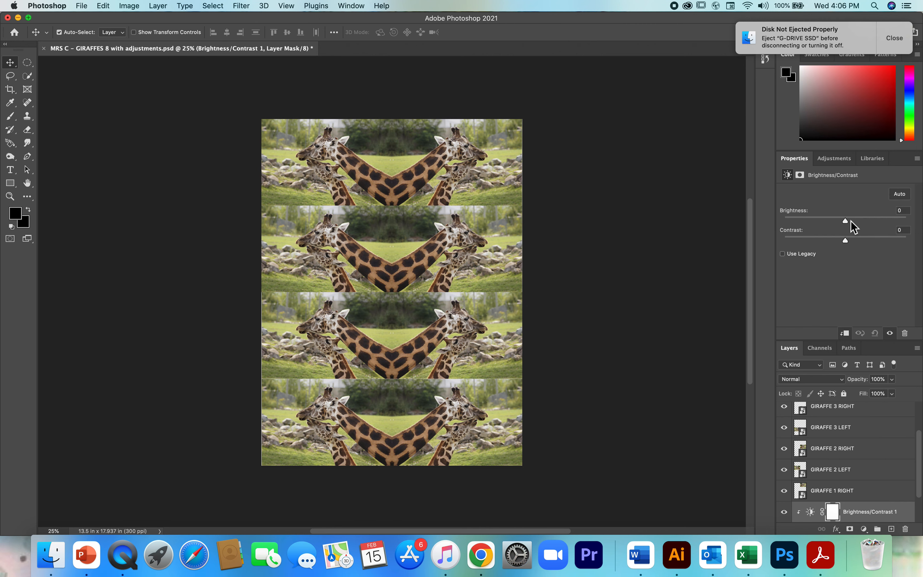
left_click_drag(845, 221, 874, 249)
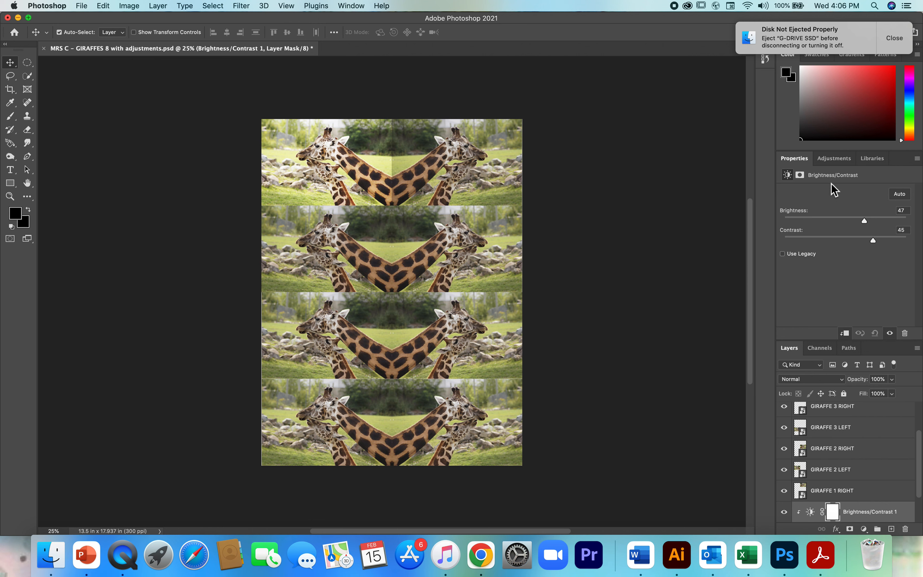
- Add a Photo Filter adjustment layer above the GIRAFFE 1 LEFT adjustment, using the Underwater filter at 18% density
left_click(832, 161)
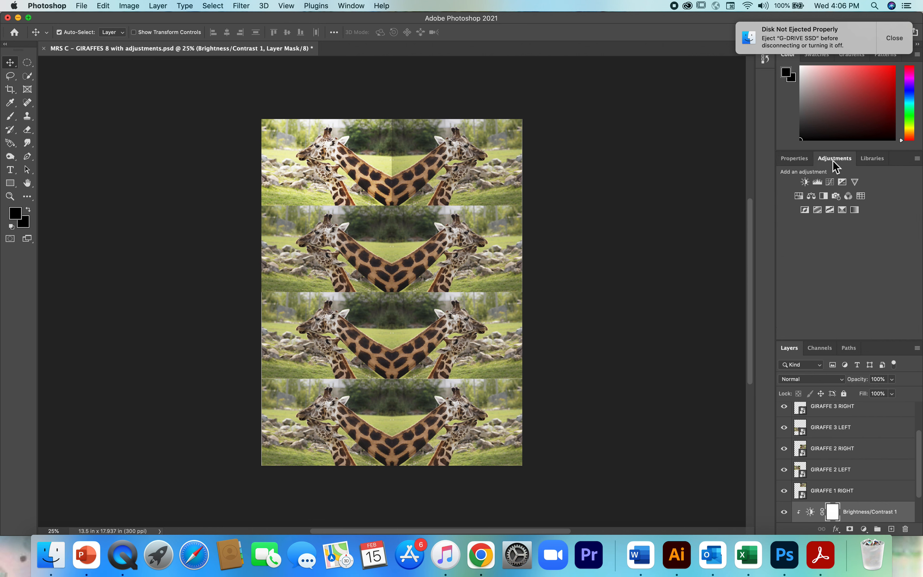
left_click(836, 196)
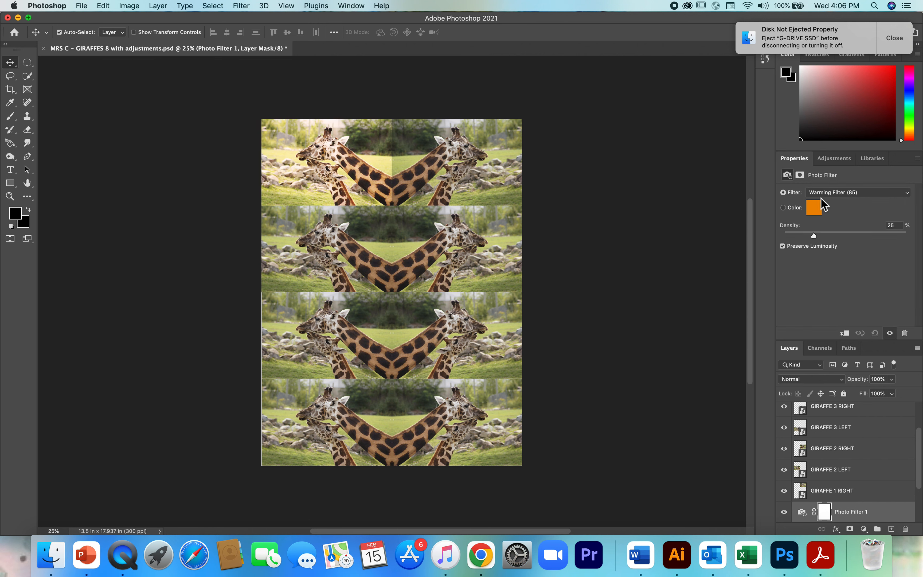
left_click(829, 190)
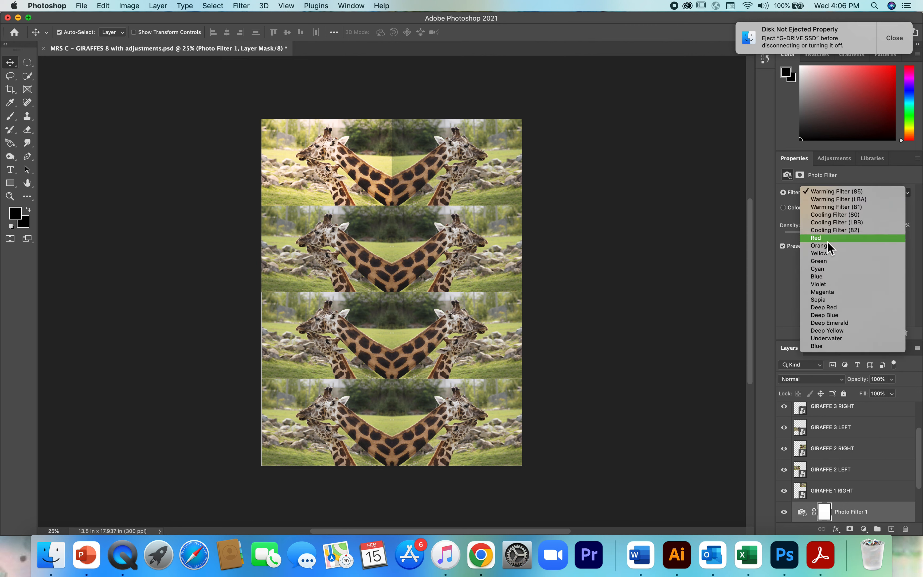
left_click(819, 269)
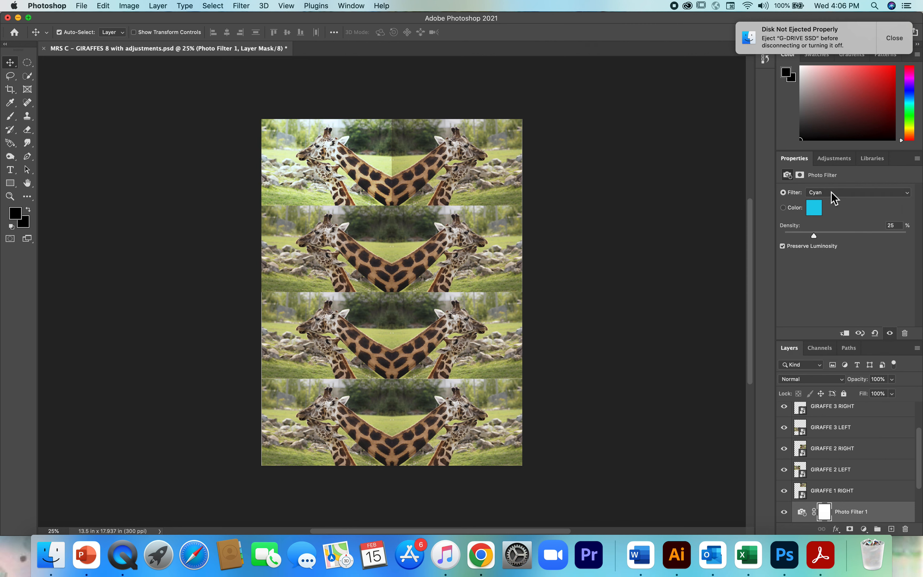
left_click(831, 193)
left_click(827, 262)
left_click_drag(814, 237, 789, 234)
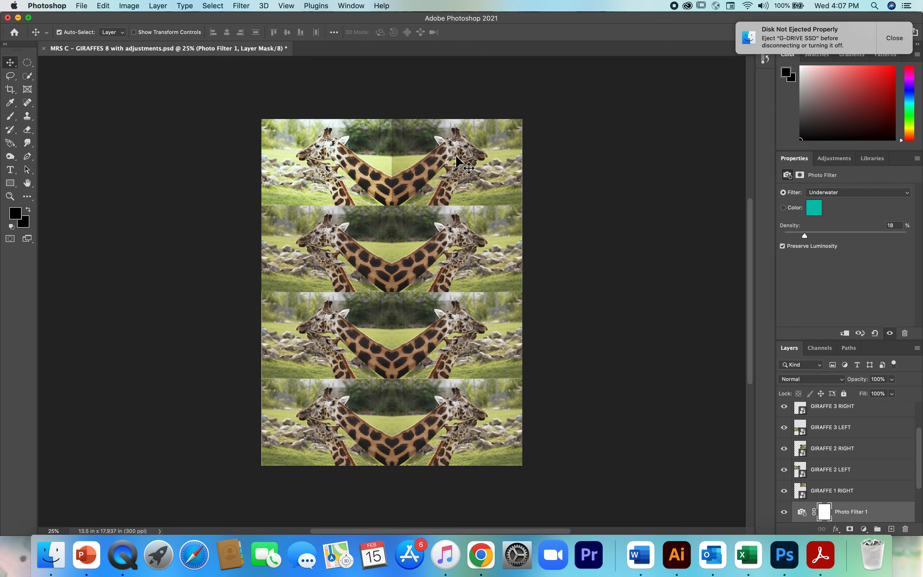
- Add a Levels adjustment layer clipped to the GIRAFFE 1 RIGHT layer
left_click(494, 164)
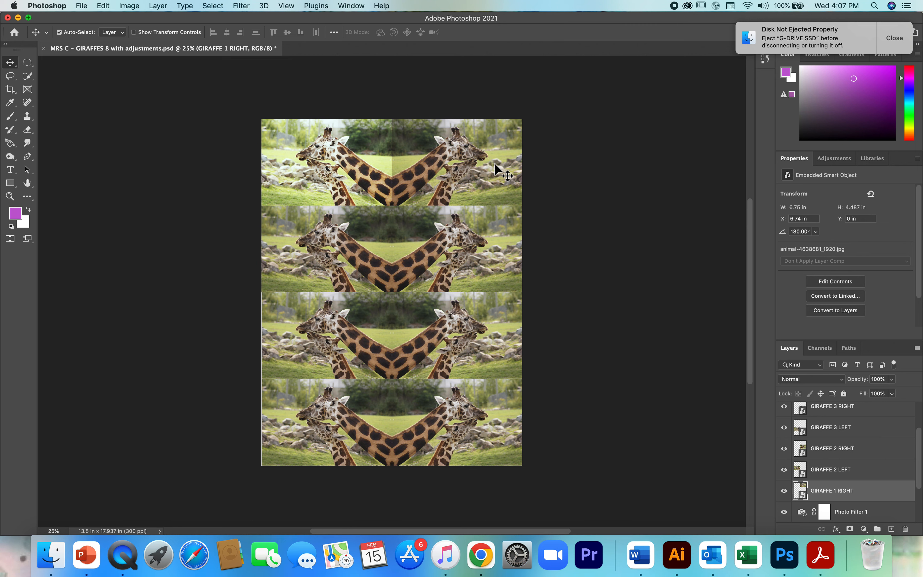
left_click(157, 6)
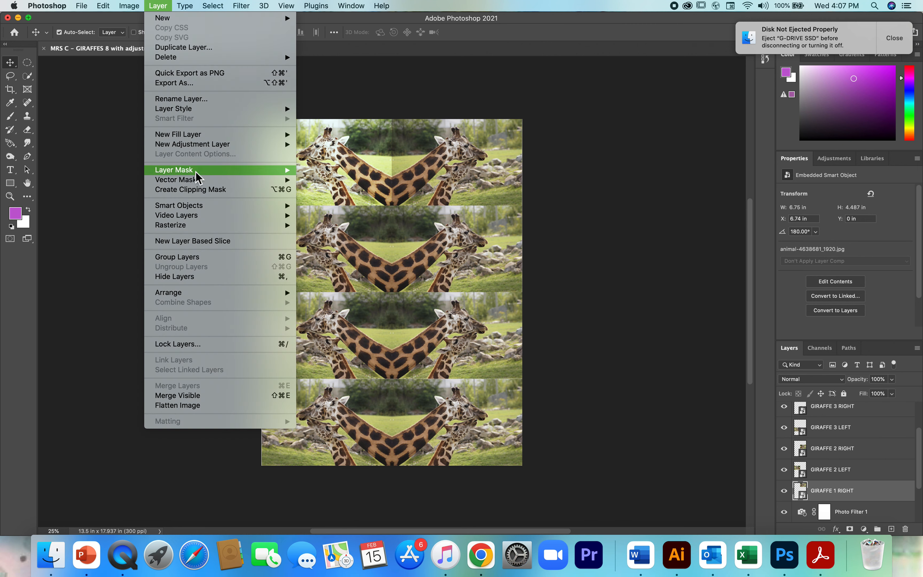
mouse_move(201, 147)
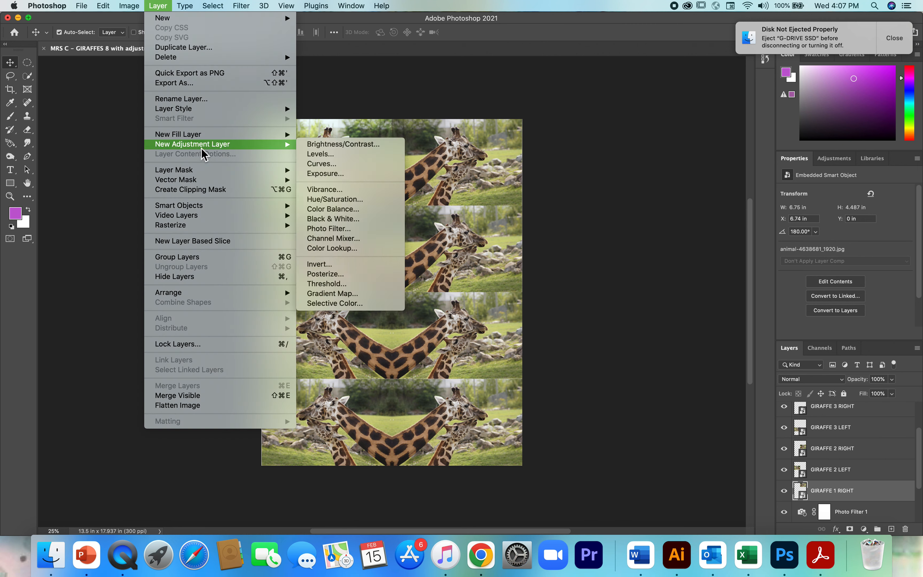
left_click(320, 154)
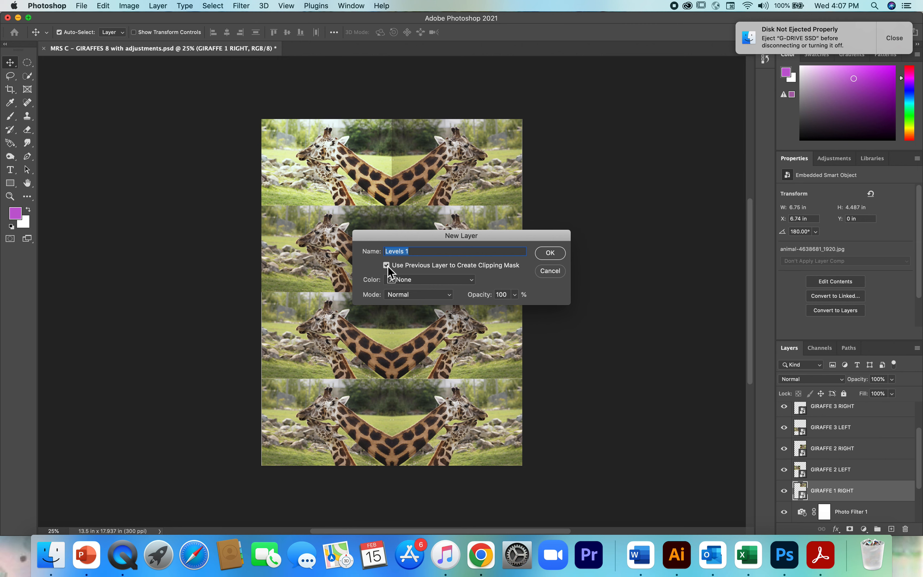
left_click(550, 253)
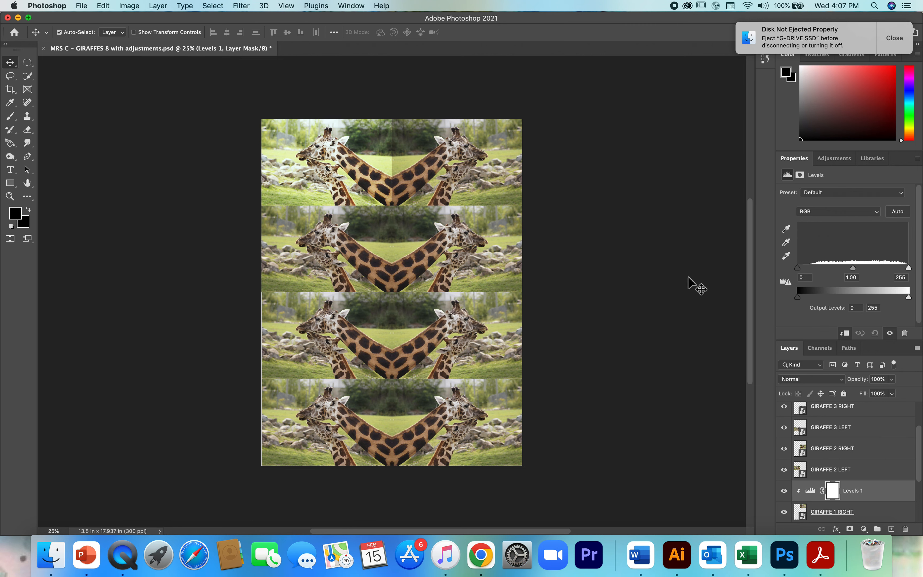
- Set the Levels adjustment's shadow input to 40 and its highlight input to 241
left_click_drag(920, 232, 921, 254)
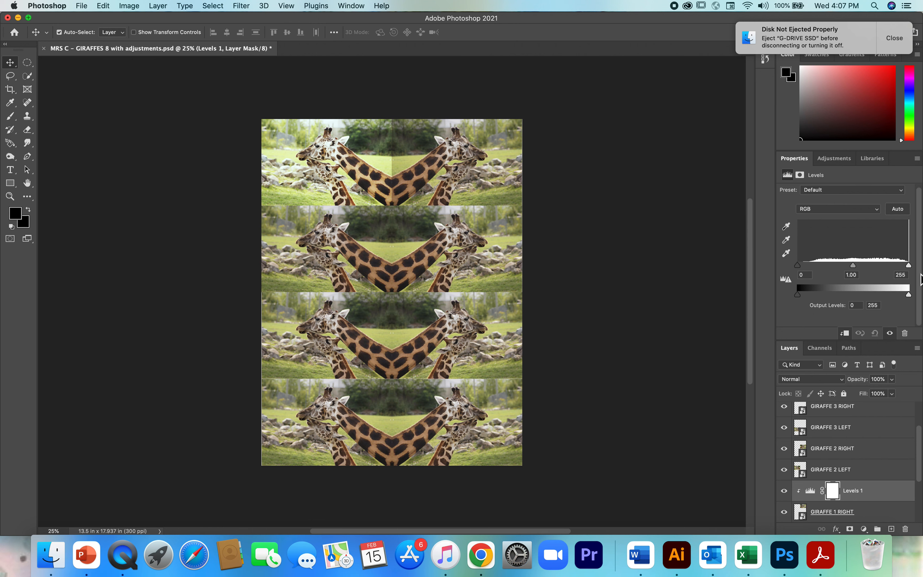
left_click(798, 266)
mouse_move(800, 265)
left_mouse_down()
mouse_move(823, 264)
mouse_move(797, 264)
left_mouse_up()
left_click_drag(798, 268, 815, 266)
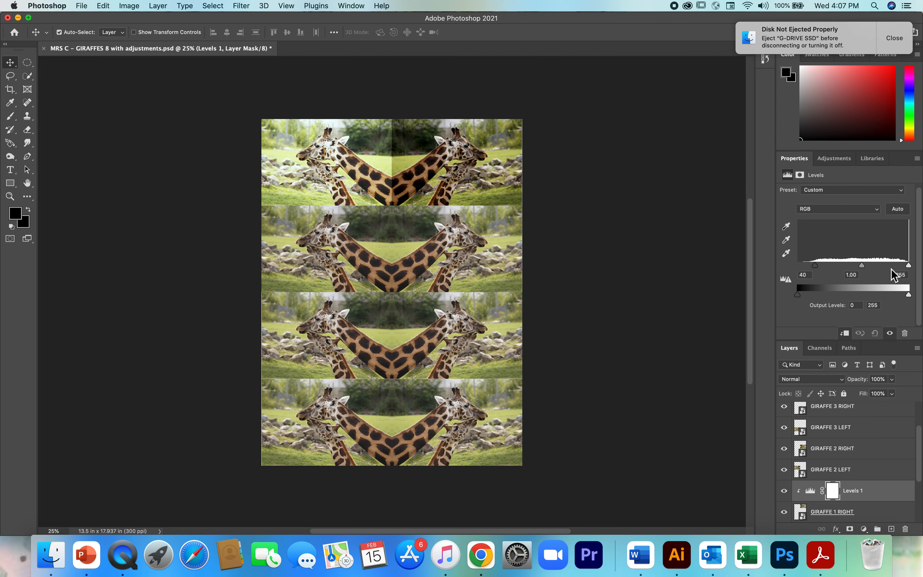
left_click_drag(908, 267, 903, 270)
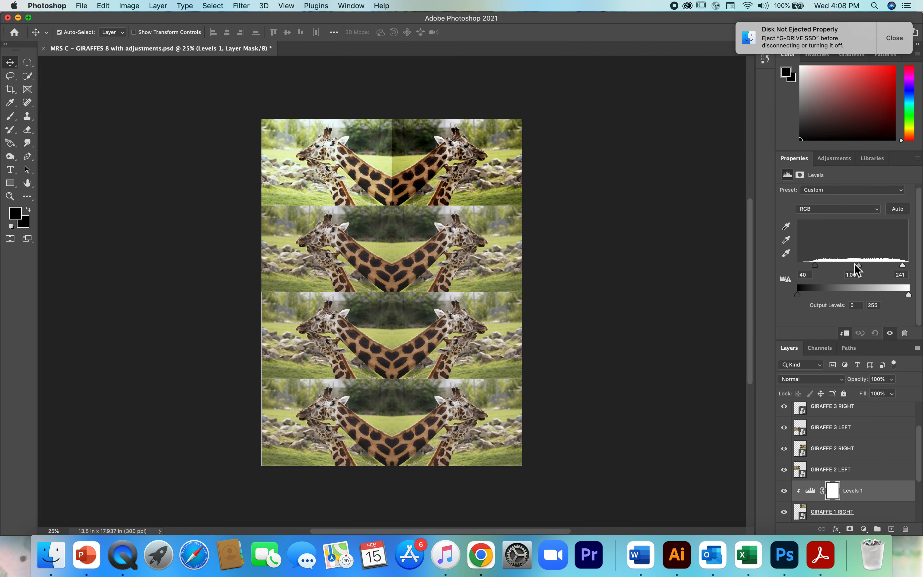
- Try a Levels midtone of 1.56 and a white point sampled from the rocks in GIRAFFE 1 RIGHT, and undo both changes
mouse_move(860, 266)
left_mouse_down()
mouse_move(842, 264)
mouse_move(874, 265)
mouse_move(846, 266)
mouse_move(868, 266)
mouse_move(856, 266)
left_mouse_up()
left_click_drag(857, 266, 847, 266)
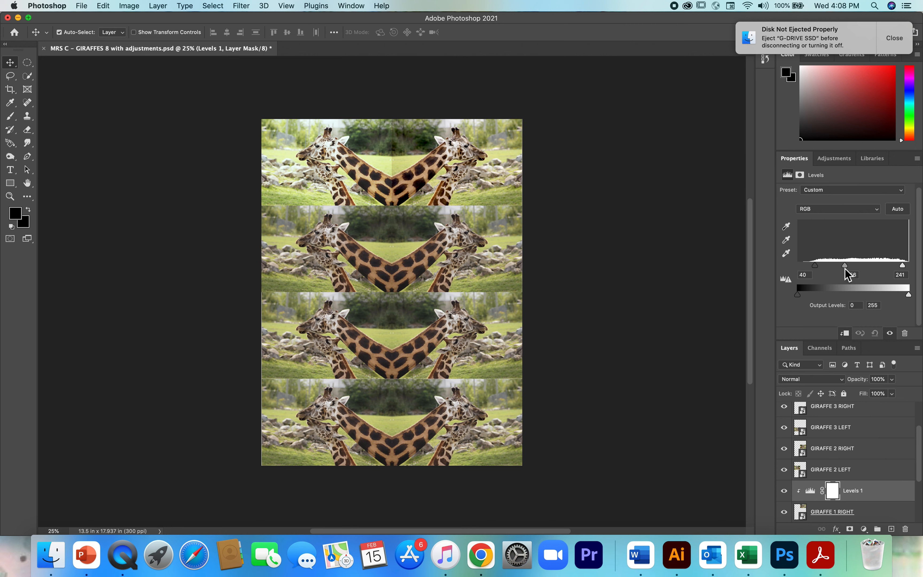
left_click(786, 252)
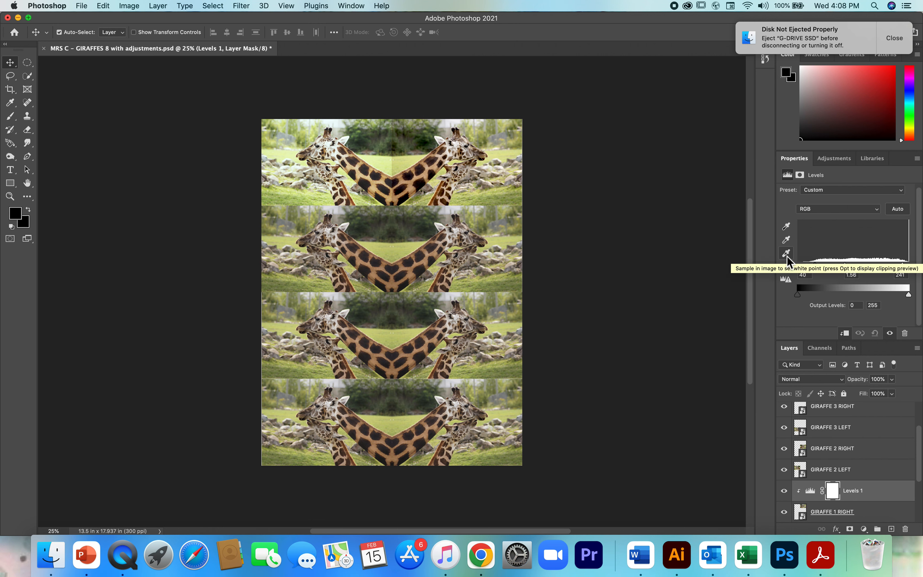
left_click(786, 254)
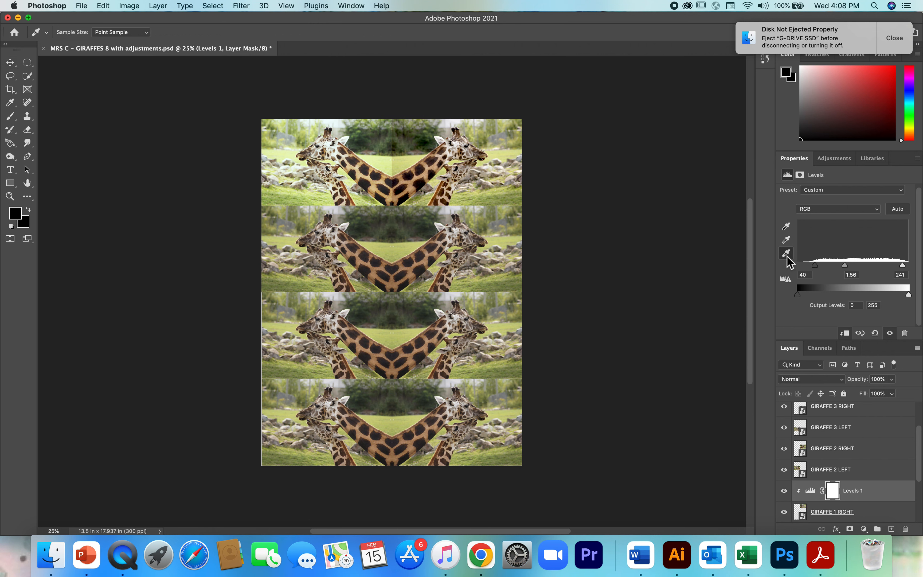
left_click(495, 174)
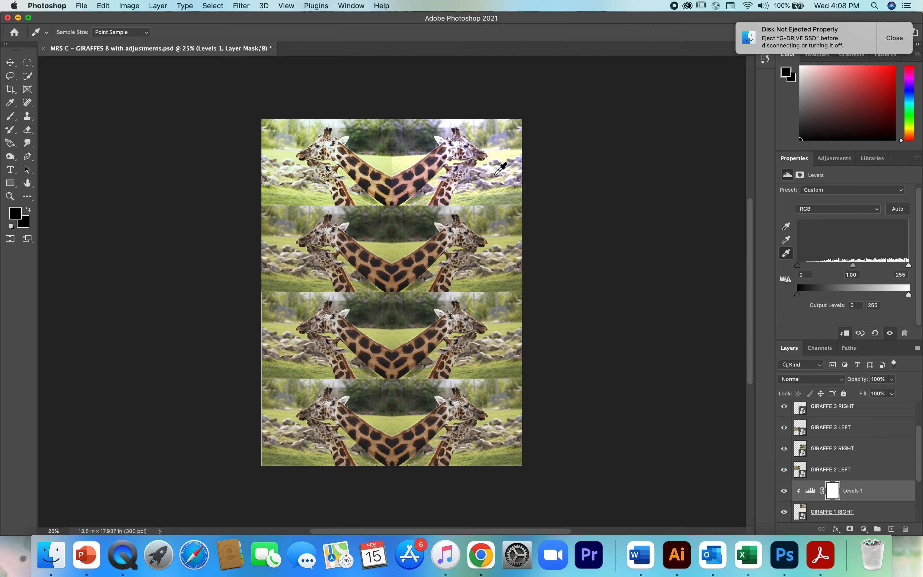
key("super+z")
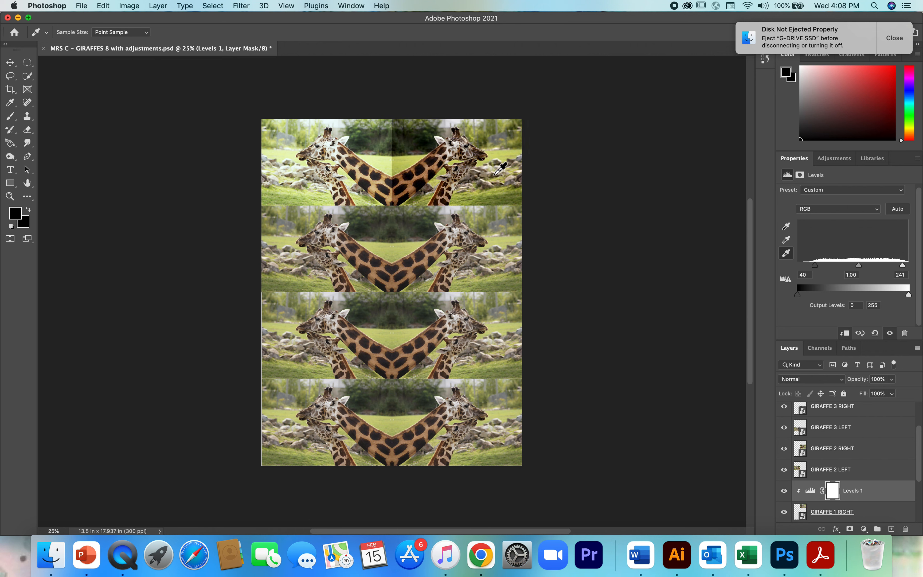
key("super+shift+z")
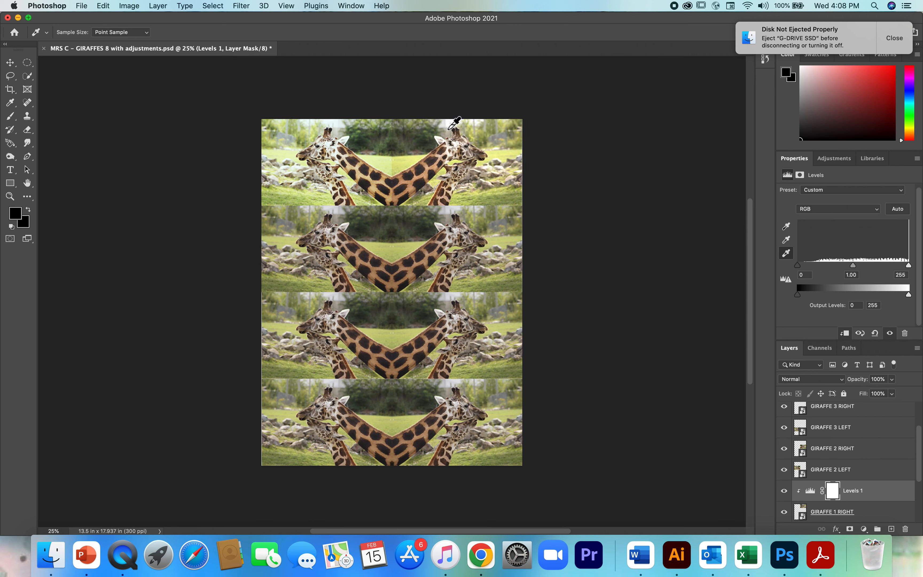
key("super+z")
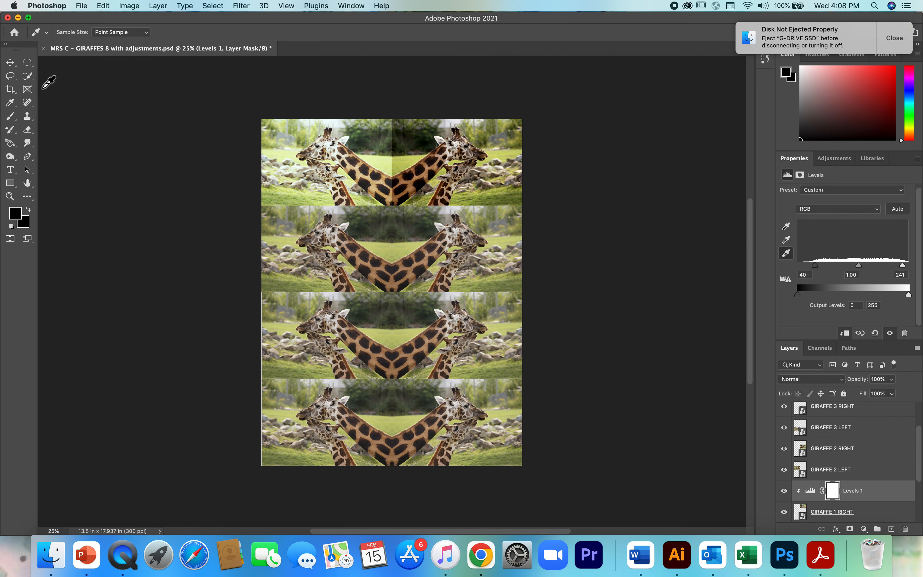
- Add a Curves adjustment layer clipped to the GIRAFFE 2 LEFT layer
left_click(10, 63)
left_click(307, 256)
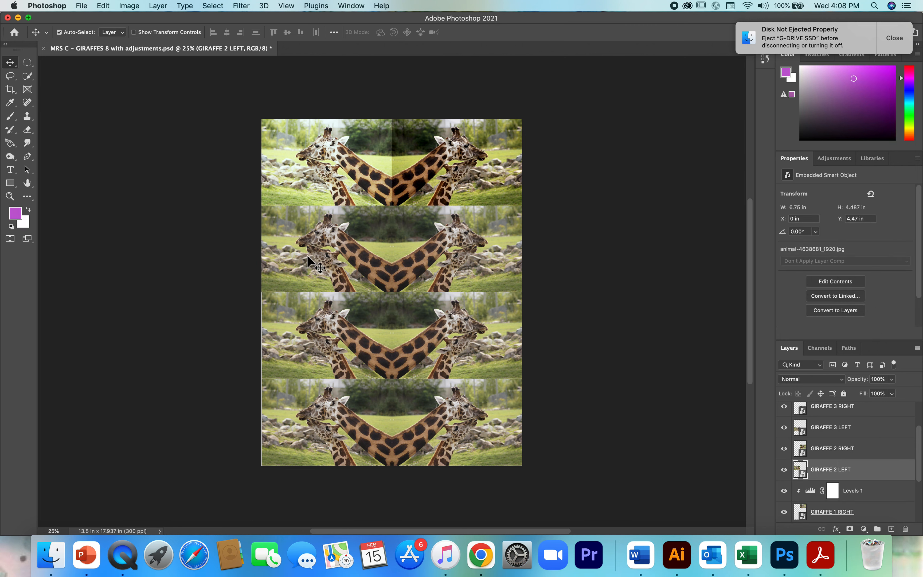
left_click(157, 5)
mouse_move(186, 145)
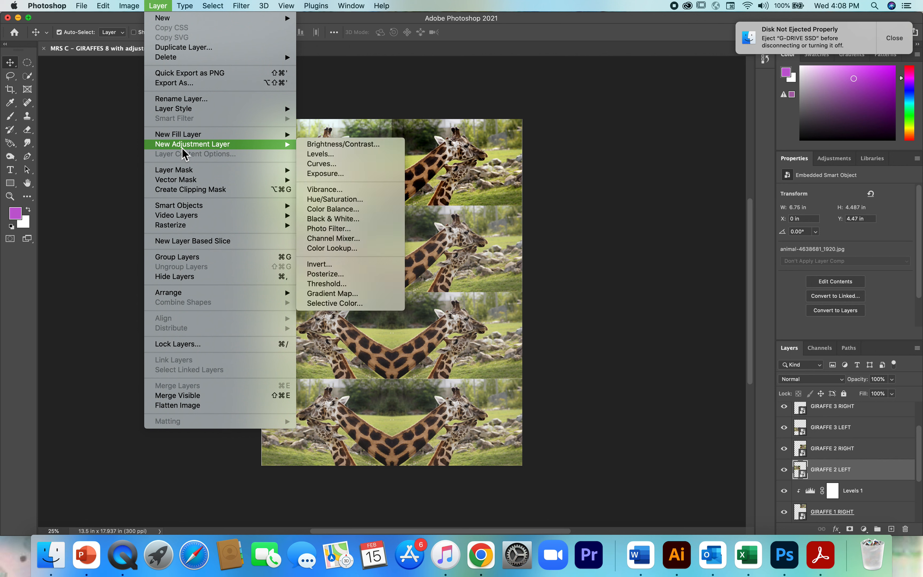
left_click(335, 163)
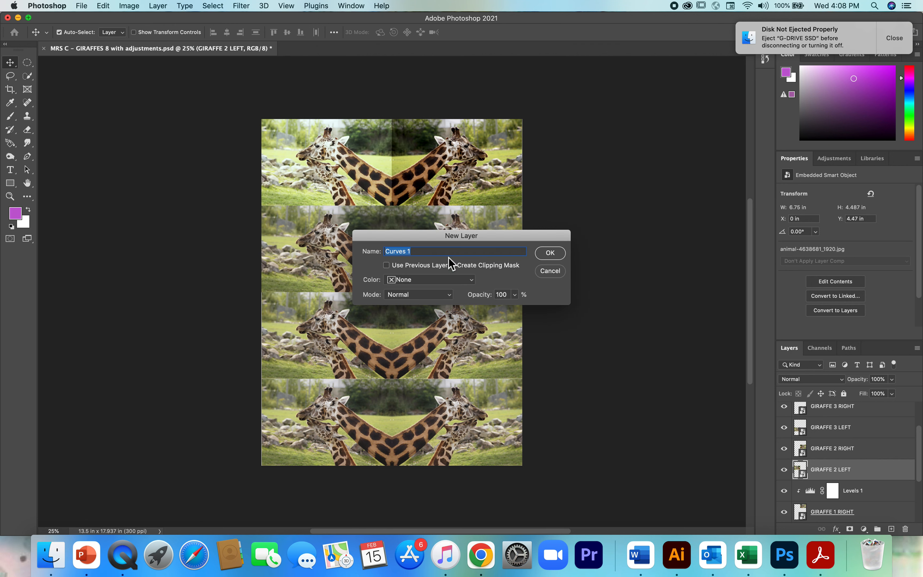
left_click(386, 266)
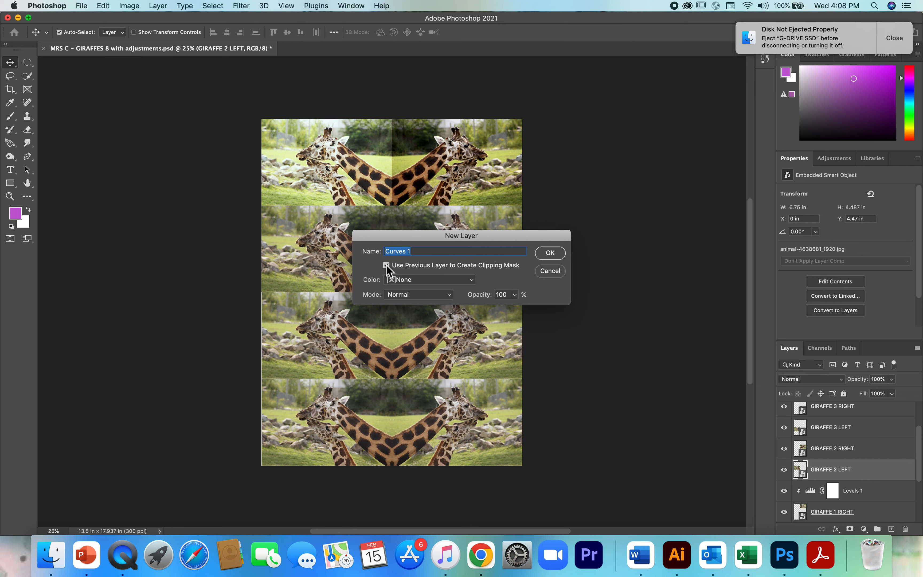
left_click(550, 254)
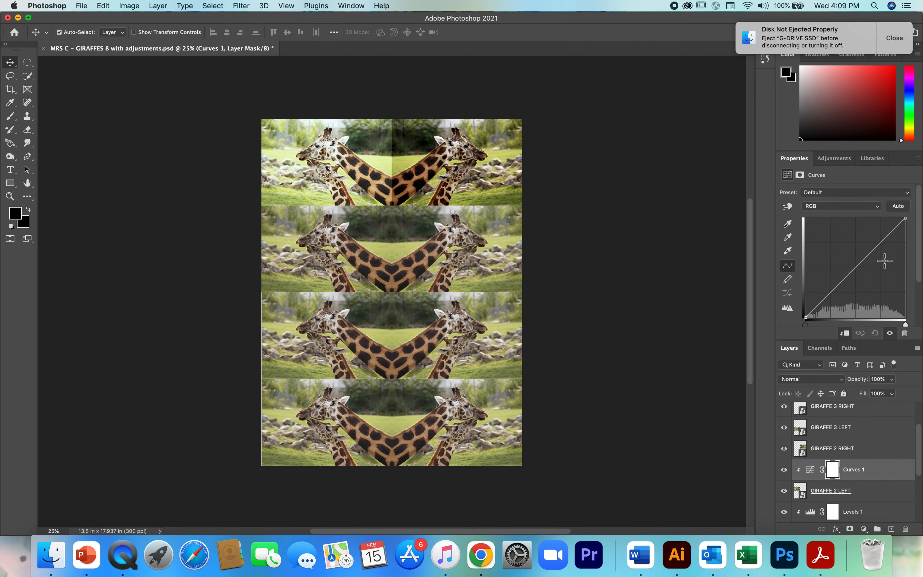
- Bend the GIRAFFE 2 LEFT curve into a multi-point wave peaking before the midtones and dipping after them, and delete the extra point near the highlights
left_click(827, 296)
left_click_drag(830, 299, 819, 286)
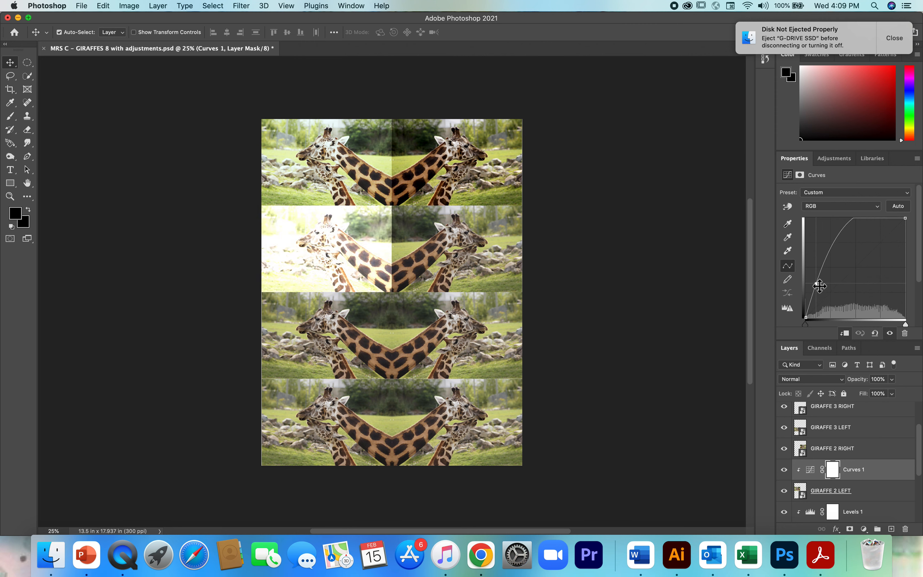
left_click_drag(824, 263, 889, 237)
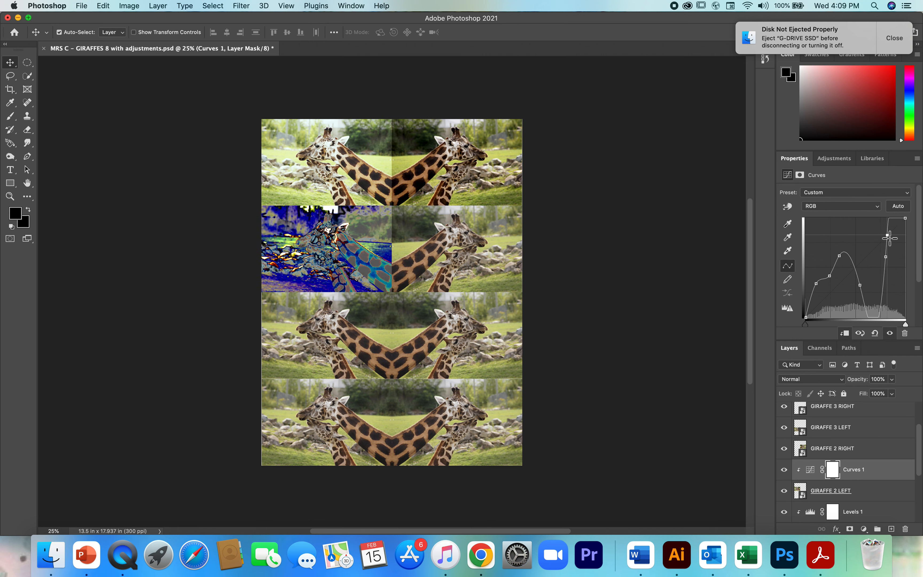
key("BackSpace")
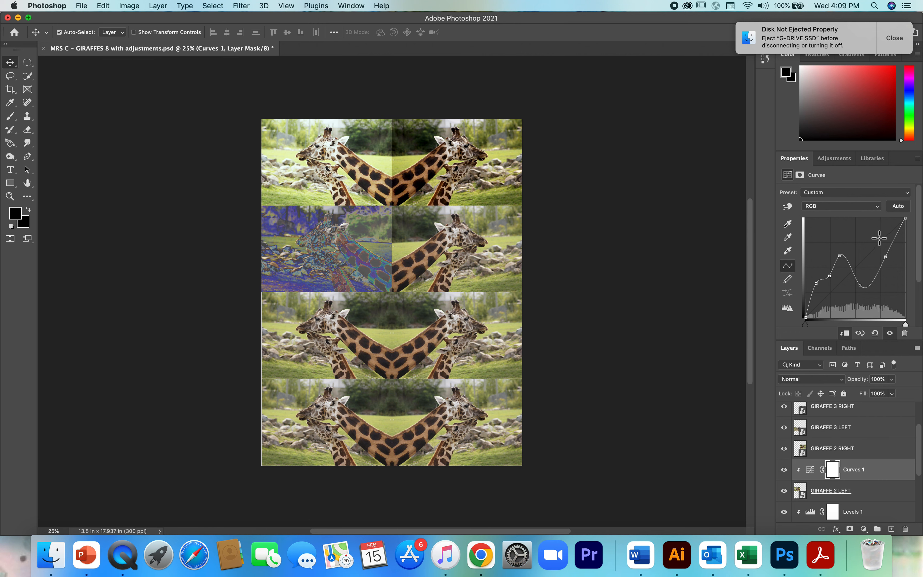
left_click_drag(889, 239, 894, 239)
- Add a Brightness/Contrast adjustment layer above the GIRAFFE 2 LEFT Curves layer with contrast 55
left_click(835, 158)
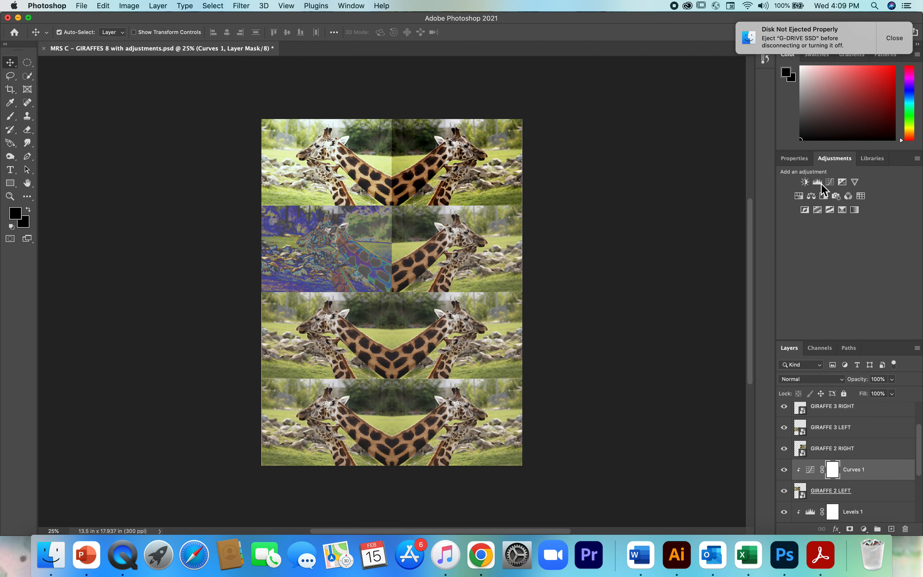
left_click(804, 183)
left_click_drag(847, 241, 847, 241)
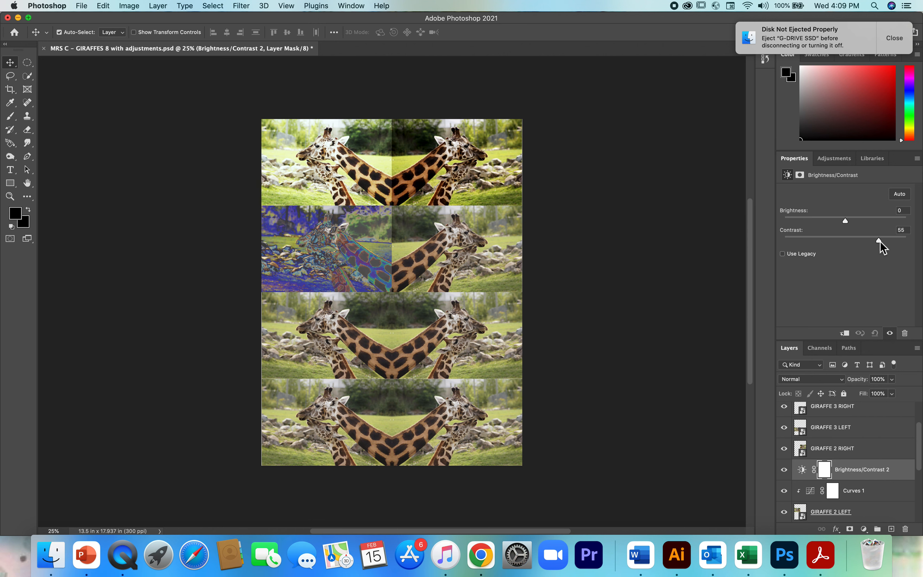
- Add a Vibrance adjustment layer above Brightness/Contrast 2 with vibrance +46 and saturation +37
left_click(833, 159)
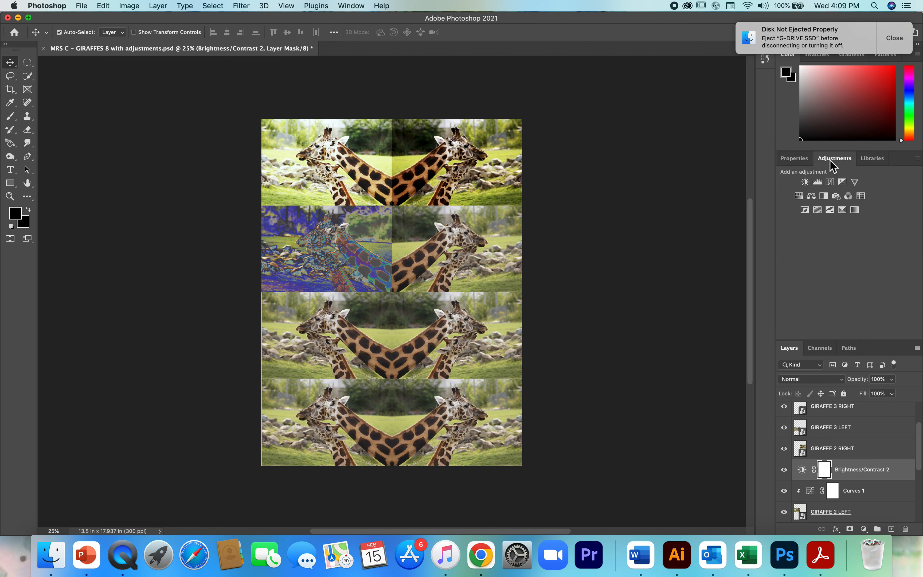
left_click(855, 182)
left_click_drag(846, 202, 872, 203)
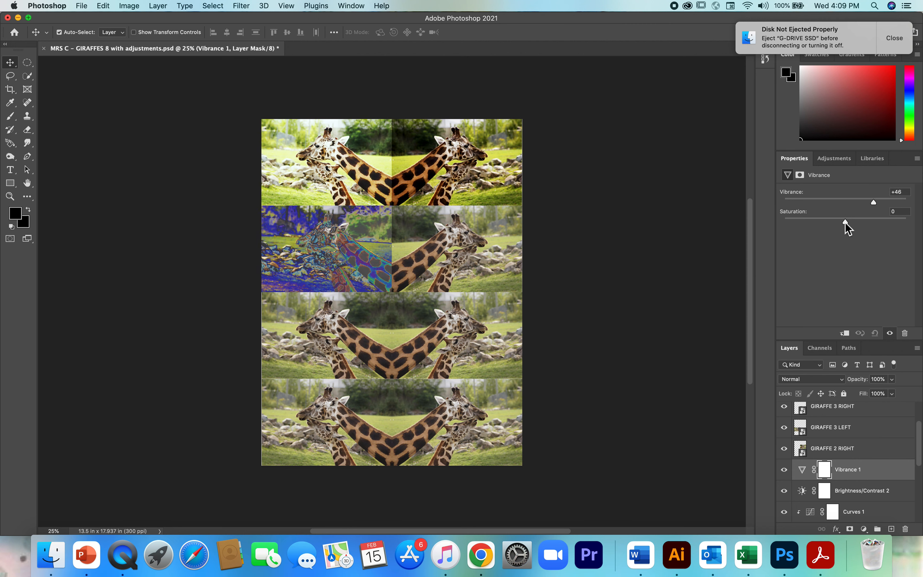
left_click_drag(848, 223, 862, 225)
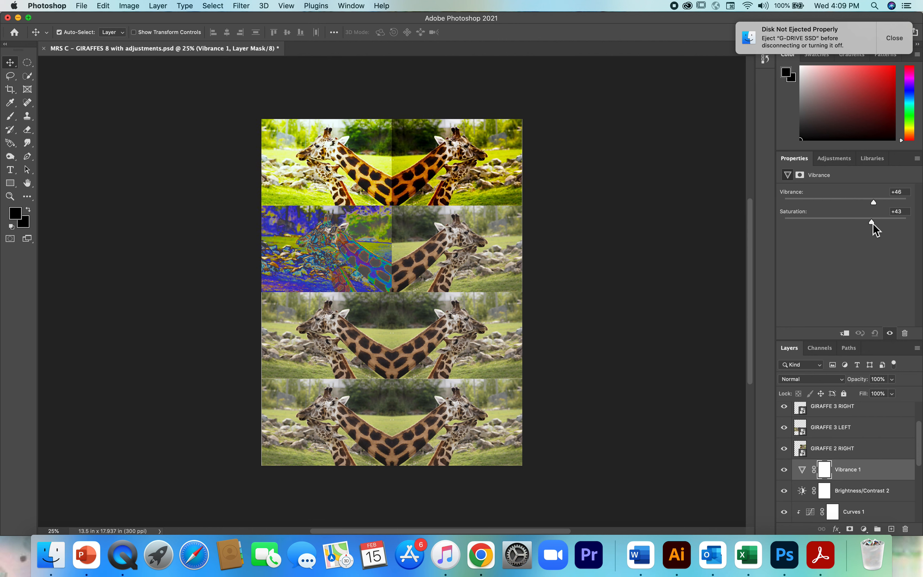
left_click_drag(873, 224, 869, 225)
- Add an Exposure adjustment layer clipped to the GIRAFFE 2 RIGHT layer
key("super+equal")
key("super+equal")
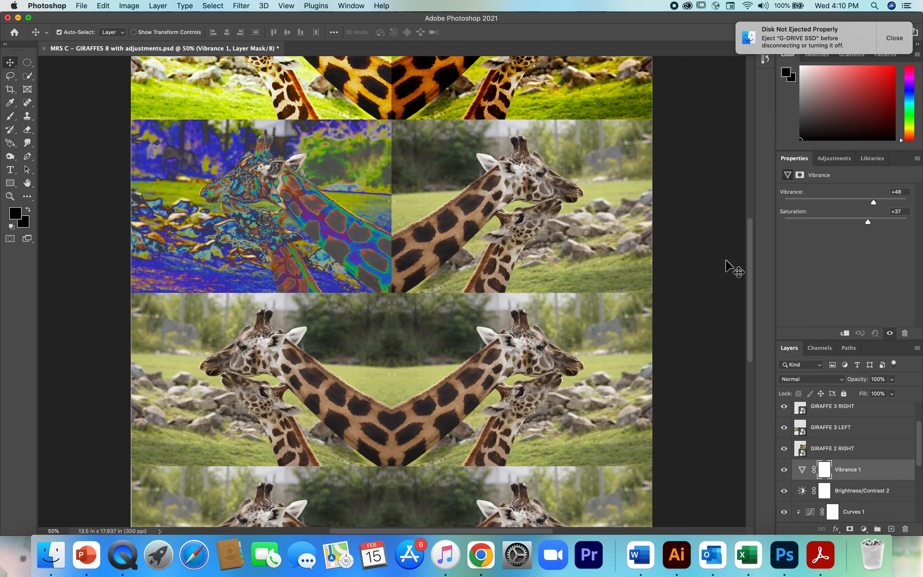
scroll(593, 268, "up", 5)
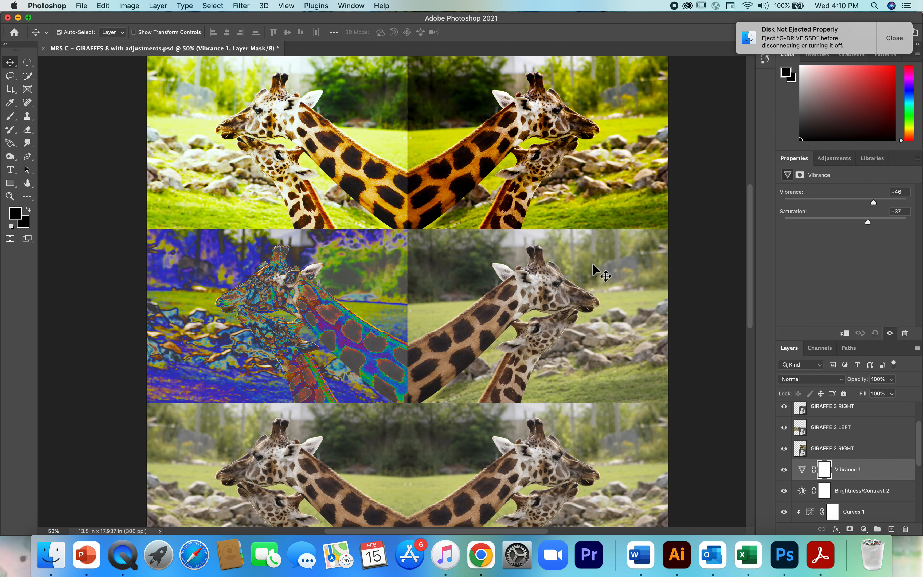
left_click(536, 323)
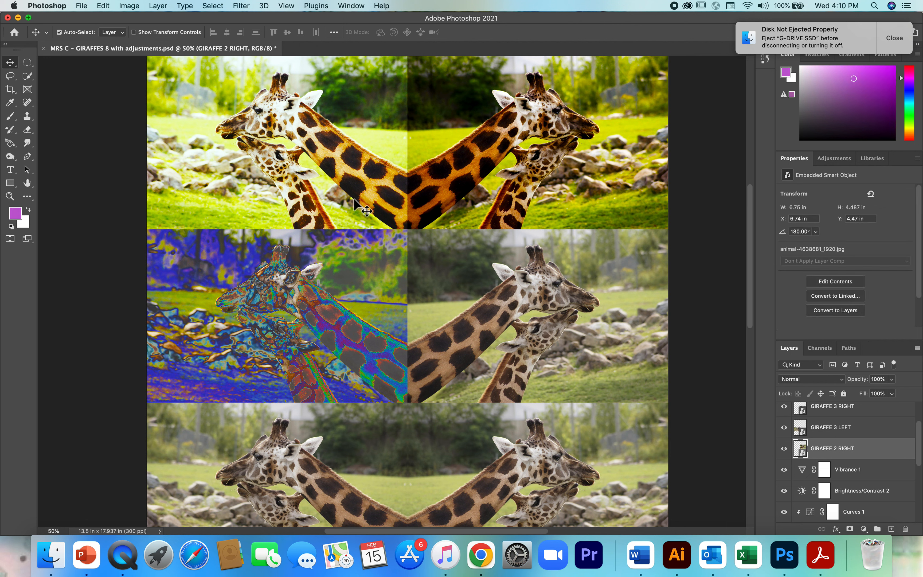
left_click(164, 7)
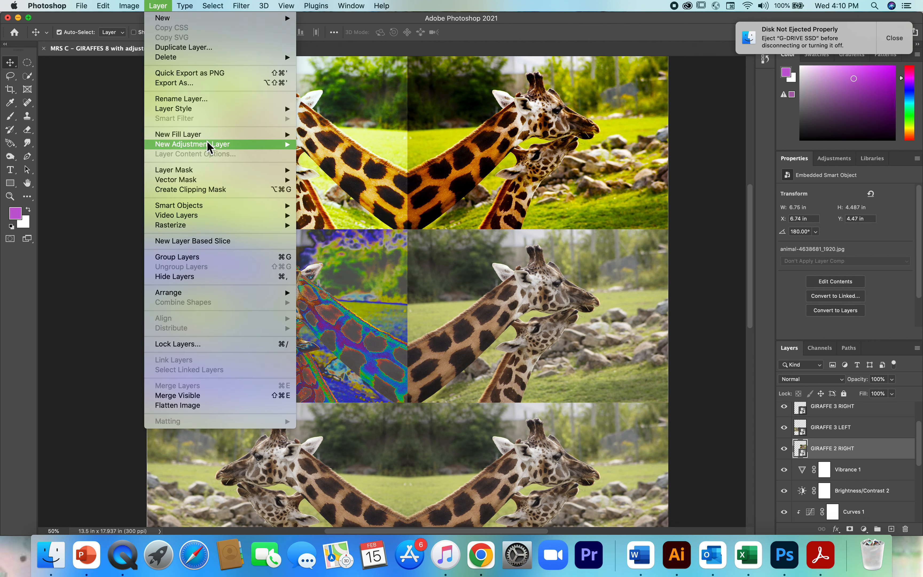
mouse_move(208, 145)
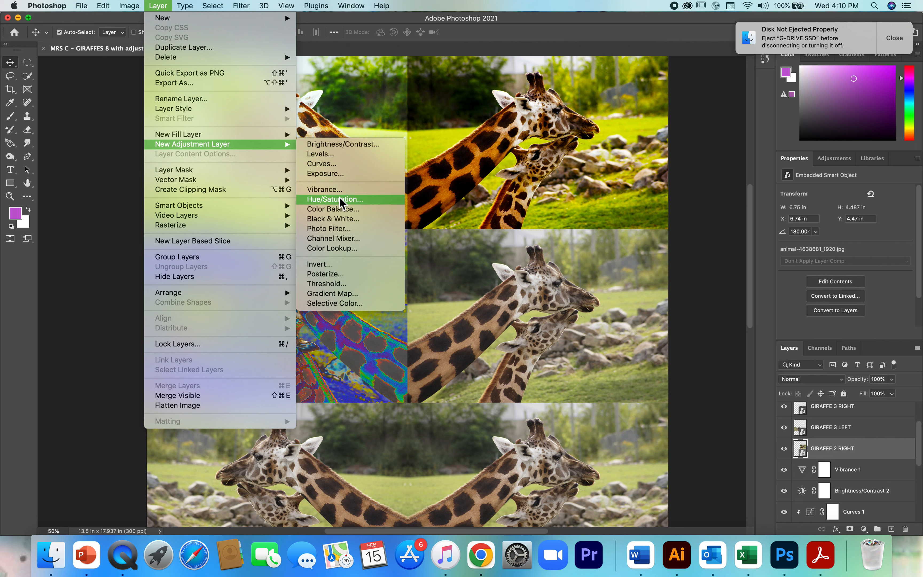
left_click(333, 175)
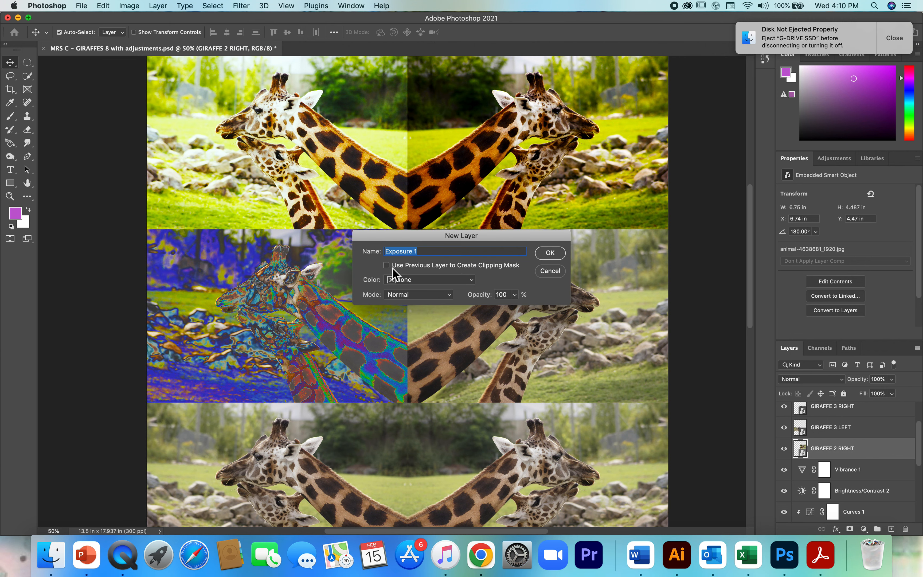
left_click(386, 265)
left_click(550, 252)
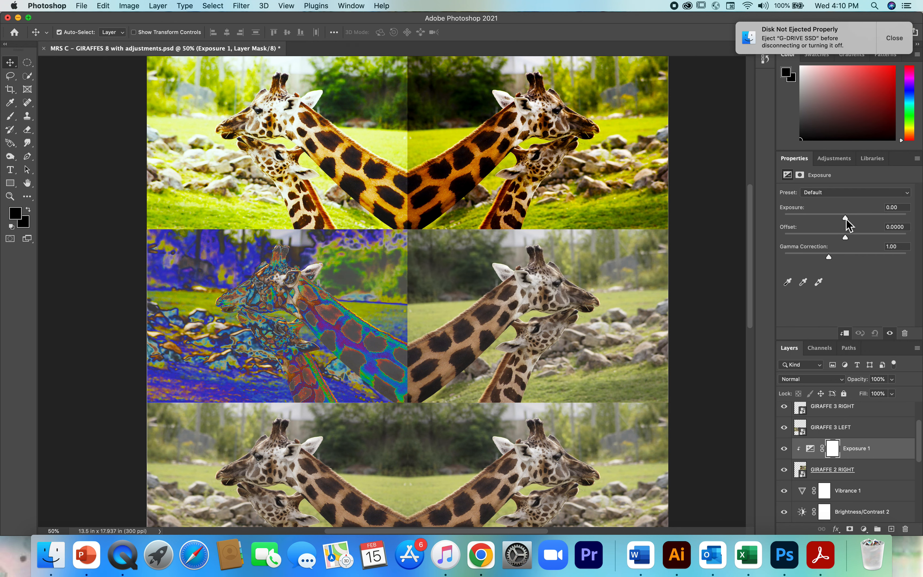
- Set the GIRAFFE 2 RIGHT Exposure adjustment to exposure -0.17, offset -0.0336 and gamma correction 1.34
left_click_drag(845, 218, 867, 219)
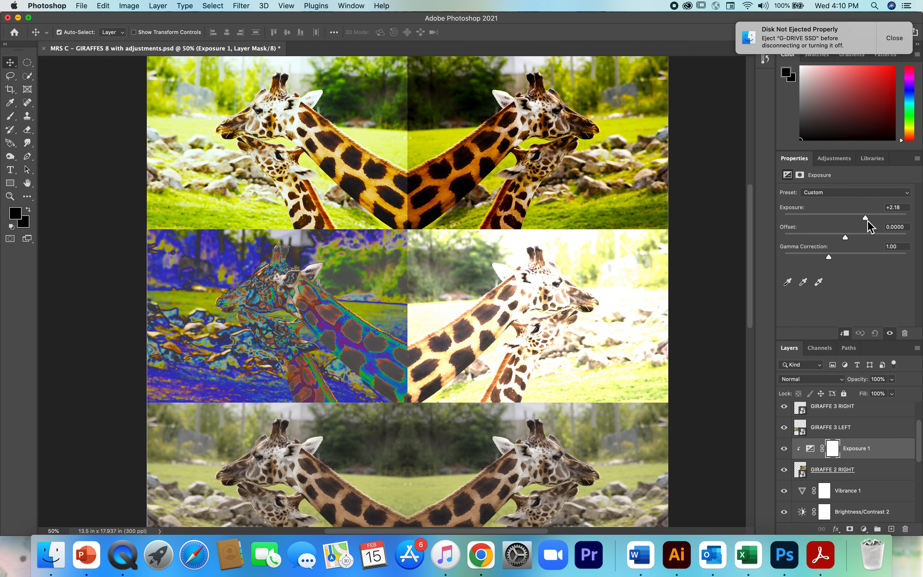
left_click_drag(866, 217, 828, 219)
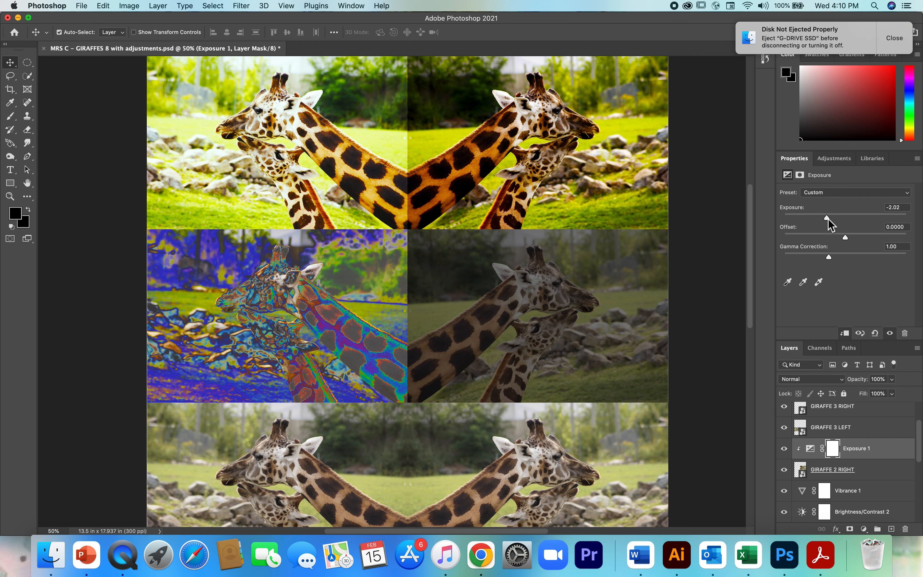
left_click_drag(828, 218, 844, 220)
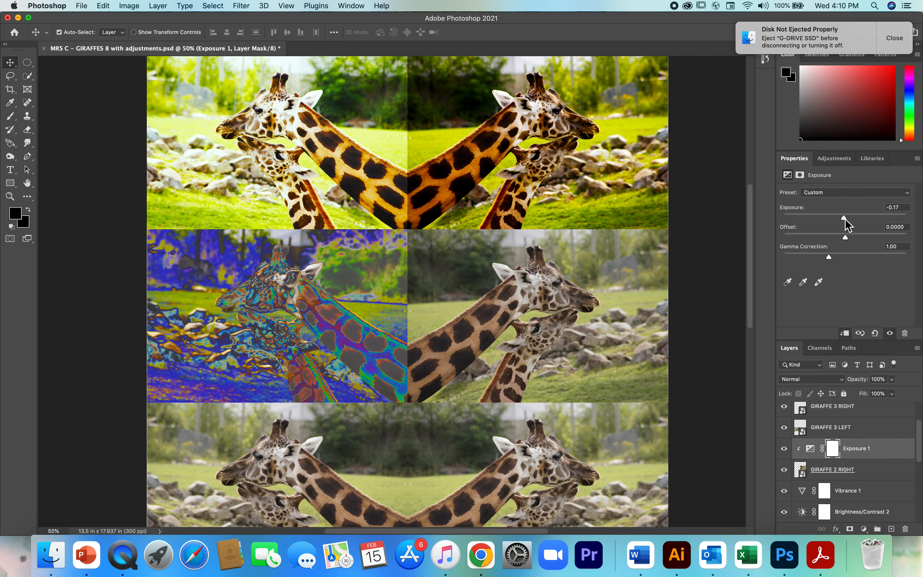
left_click_drag(846, 239, 820, 258)
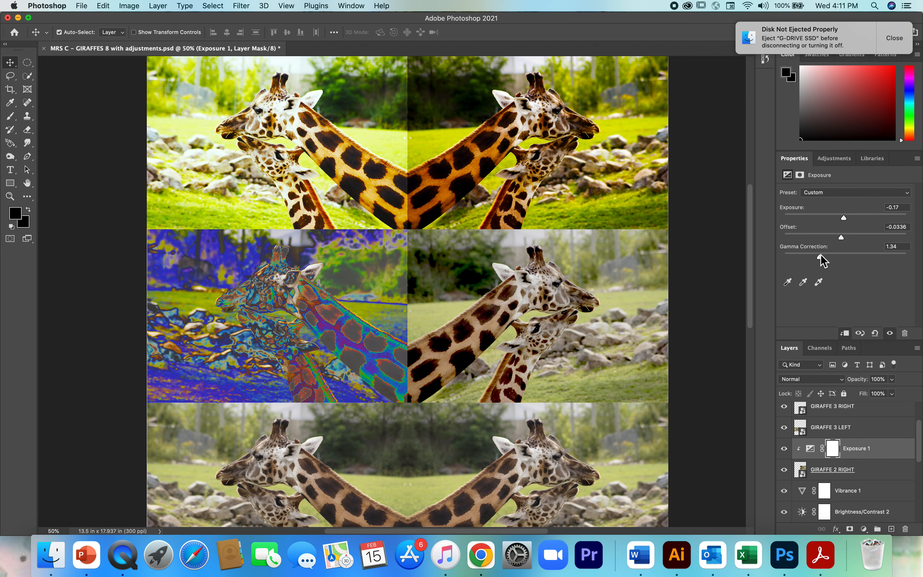
- Try an unclipped Hue/Saturation adjustment layer with hue +108 above the Exposure layer, undo the hue change and delete the layer
left_click(833, 158)
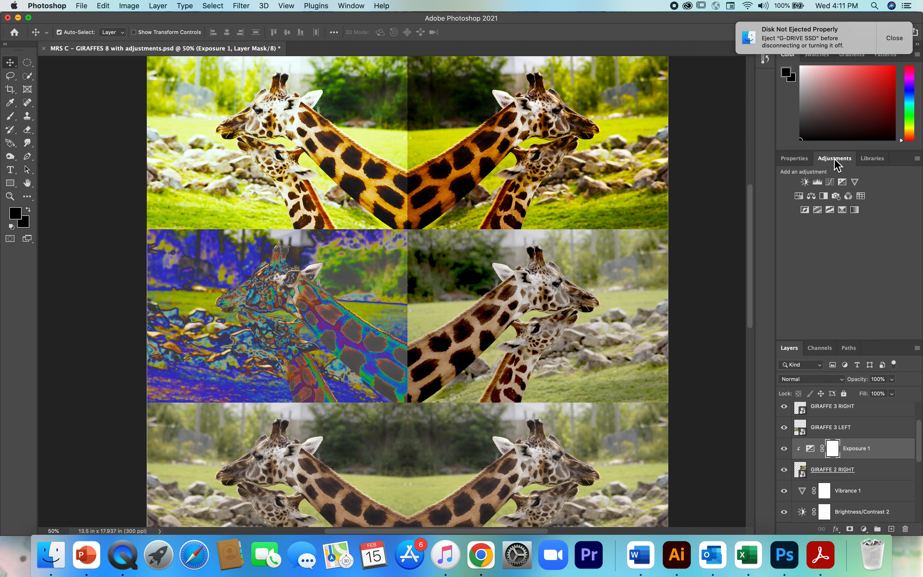
left_click(798, 195)
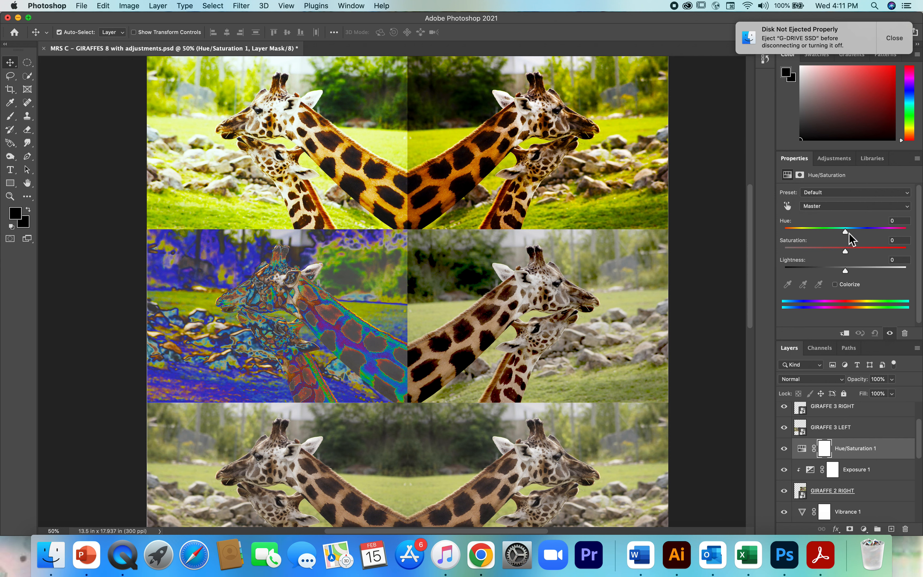
left_click_drag(845, 232, 889, 236)
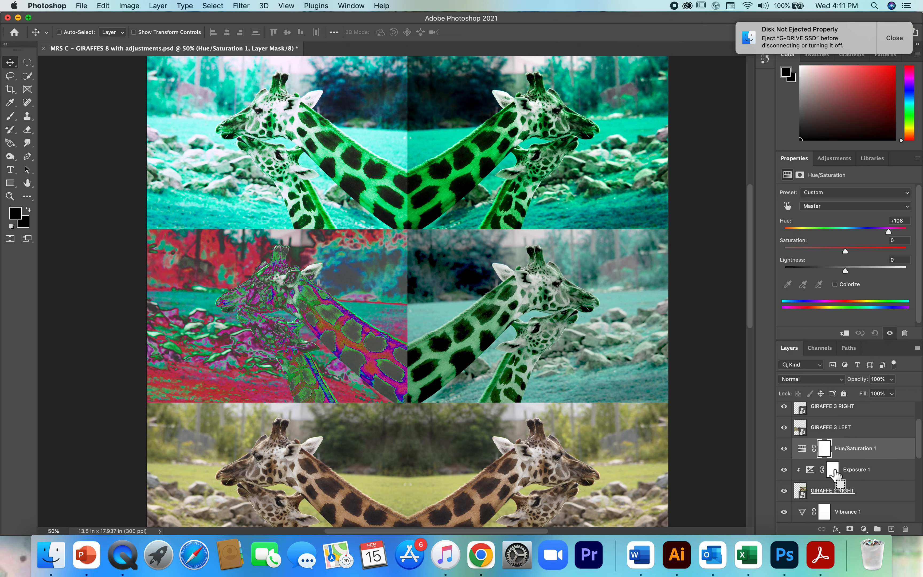
key("super+z")
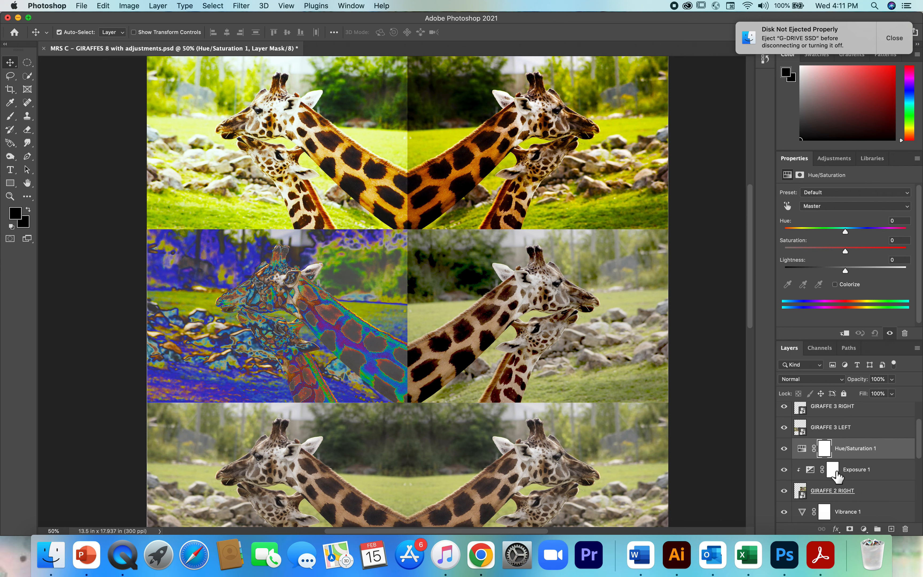
key("super")
key("BackSpace")
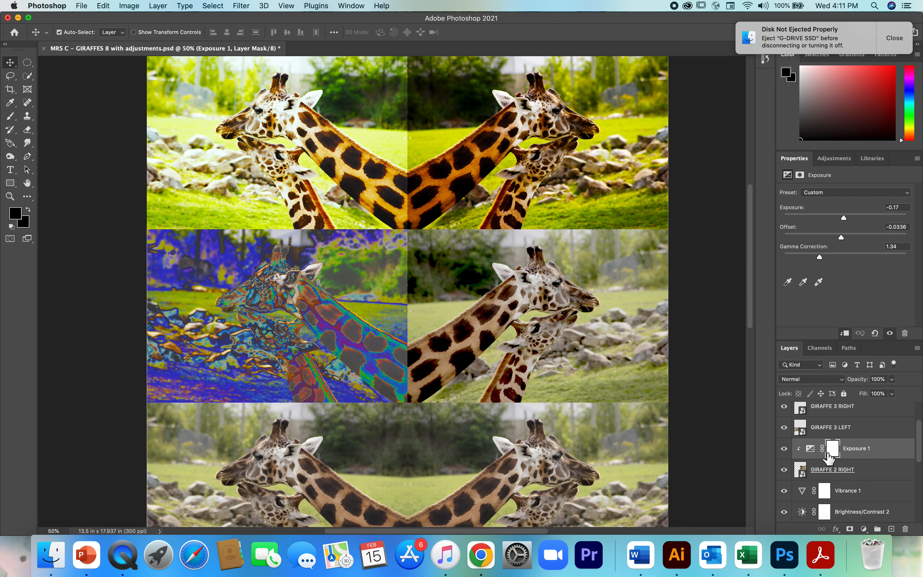
- Add a Hue/Saturation adjustment layer clipped to GIRAFFE 2 RIGHT, beneath its Exposure layer, and select it for editing
left_click(821, 469)
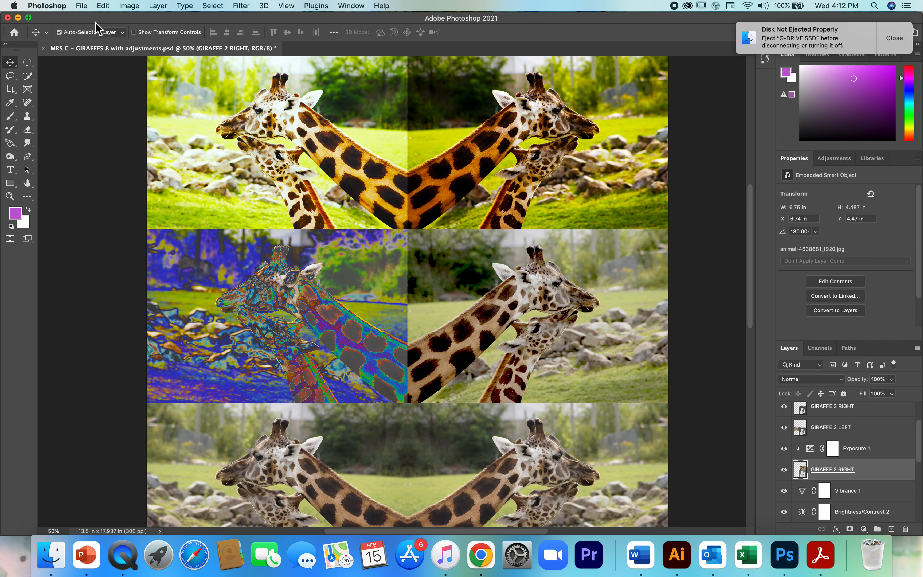
left_click(158, 6)
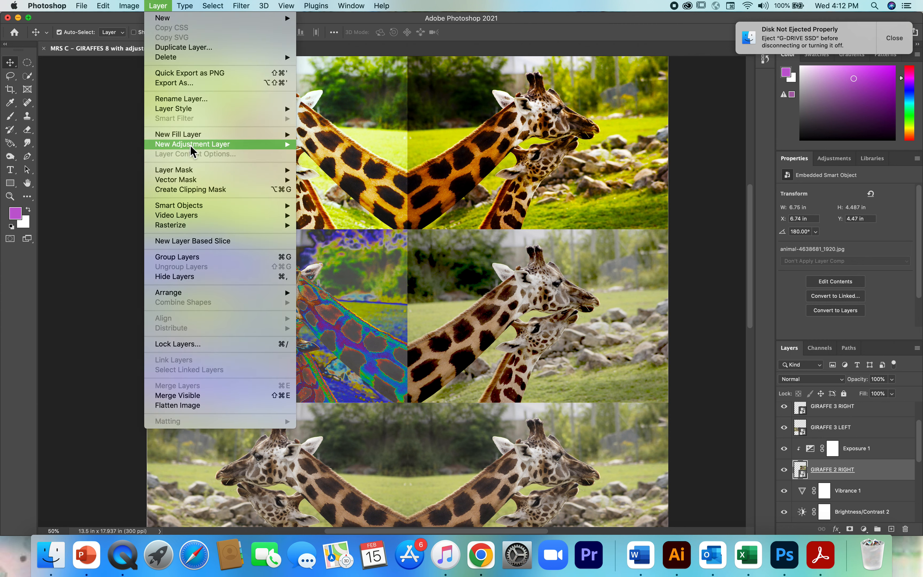
mouse_move(284, 145)
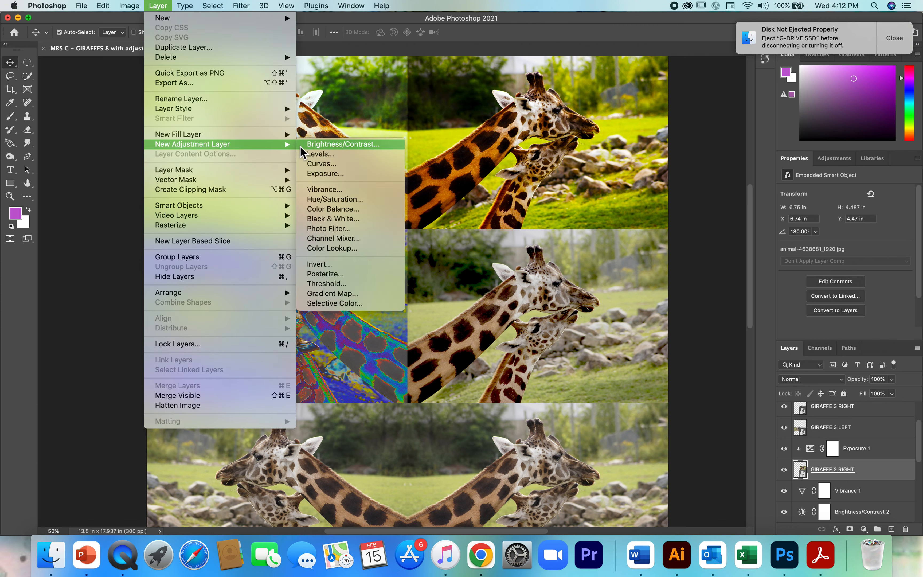
left_click(323, 199)
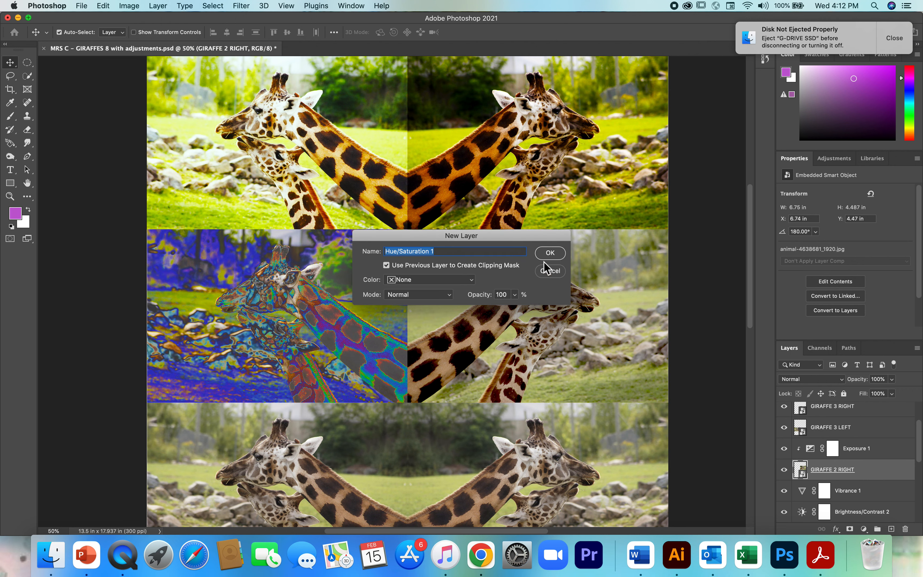
left_click(549, 254)
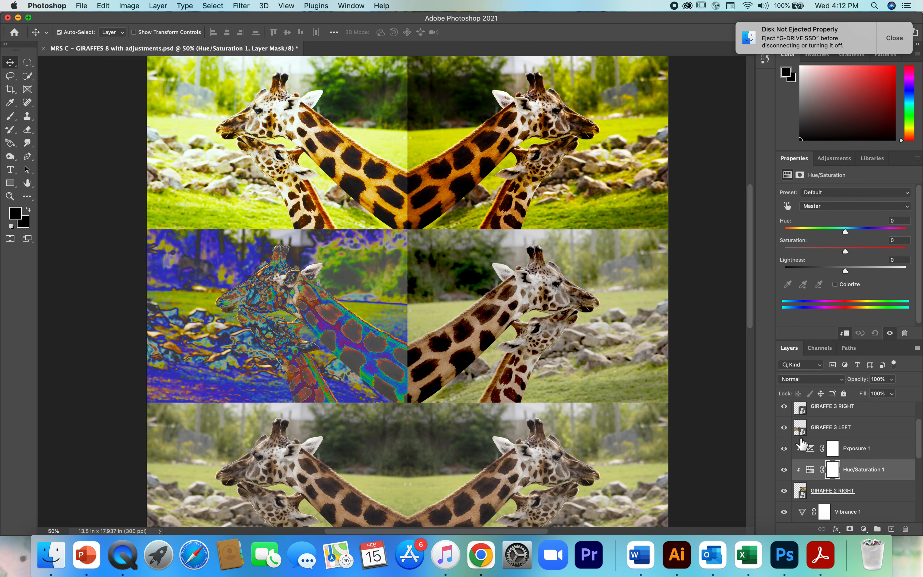
left_click(847, 472)
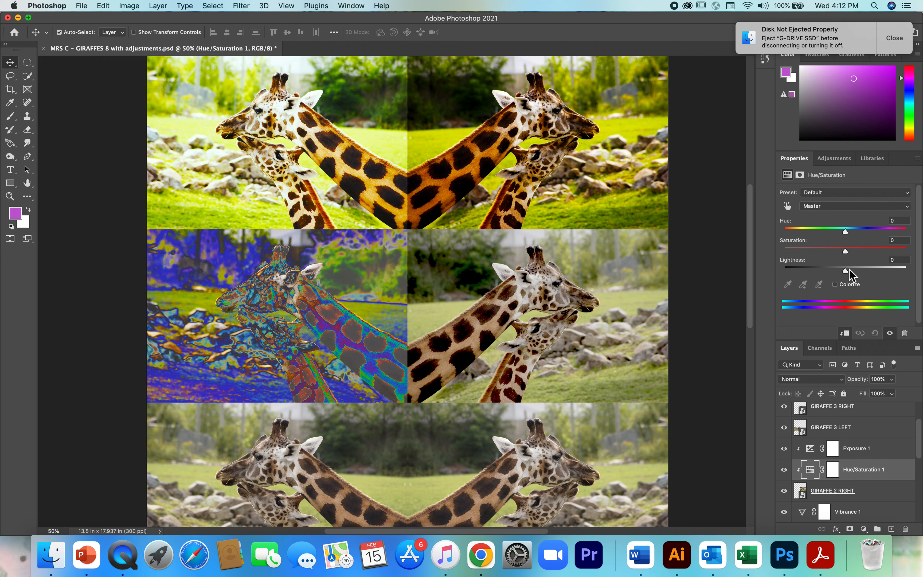
- Set the hue of the Hue/Saturation adjustment clipped to GIRAFFE 2 RIGHT to -141
left_click_drag(846, 231, 797, 248)
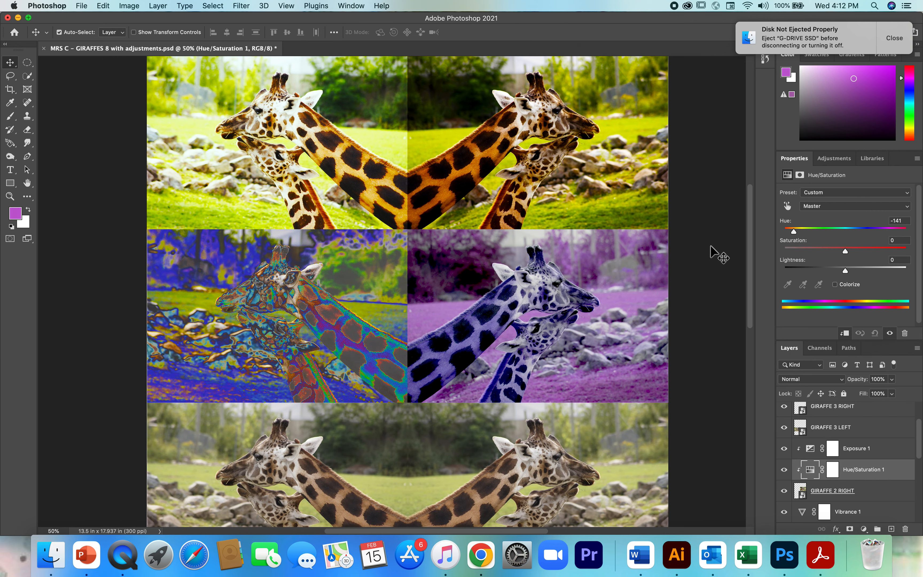
- Add a Color Balance adjustment layer clipped to the GIRAFFE 3 LEFT layer
scroll(496, 341, "down", 5)
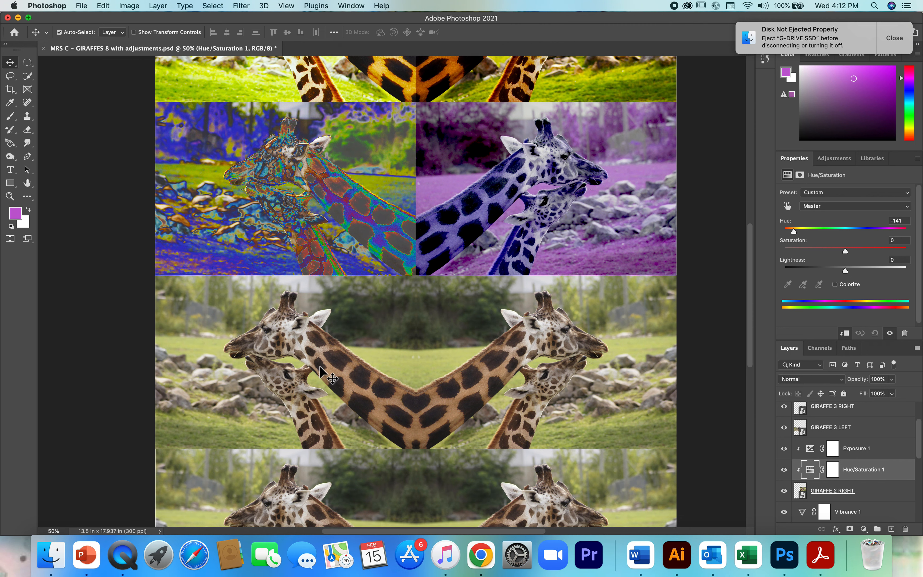
left_click(320, 366)
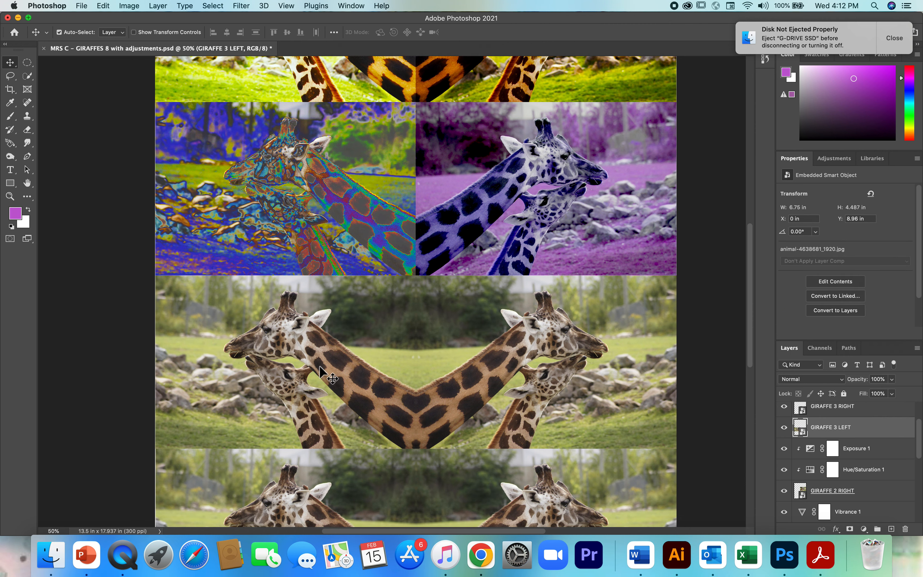
left_click(157, 5)
mouse_move(191, 144)
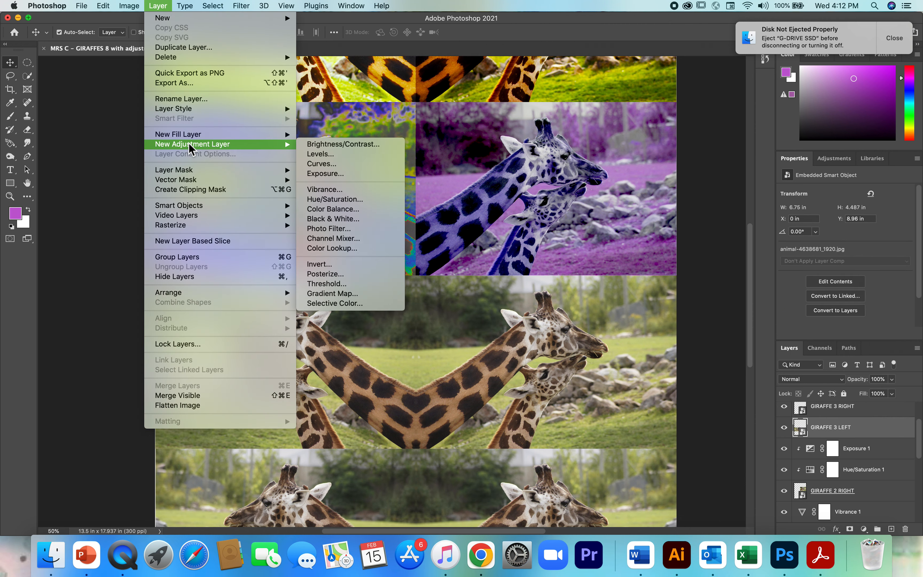
left_click(333, 209)
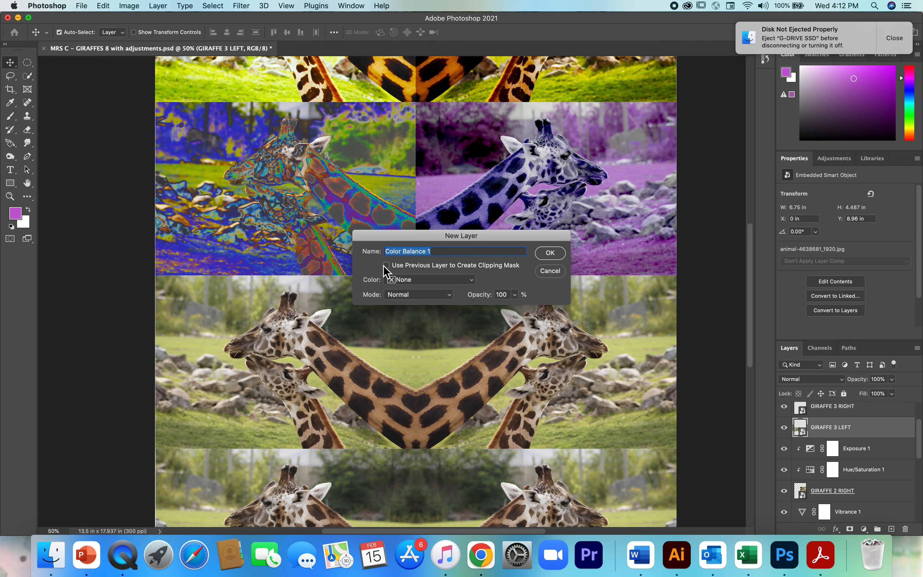
left_click(386, 265)
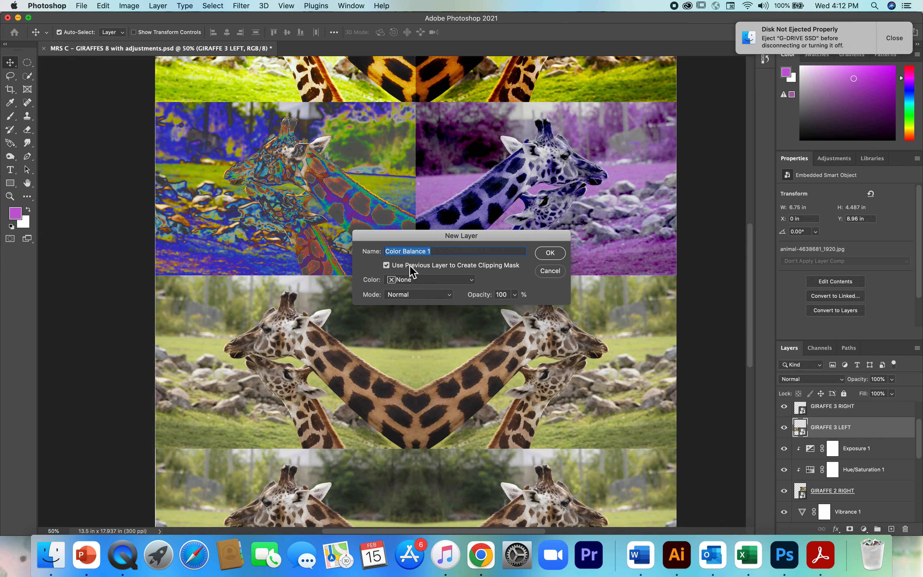
left_click(546, 253)
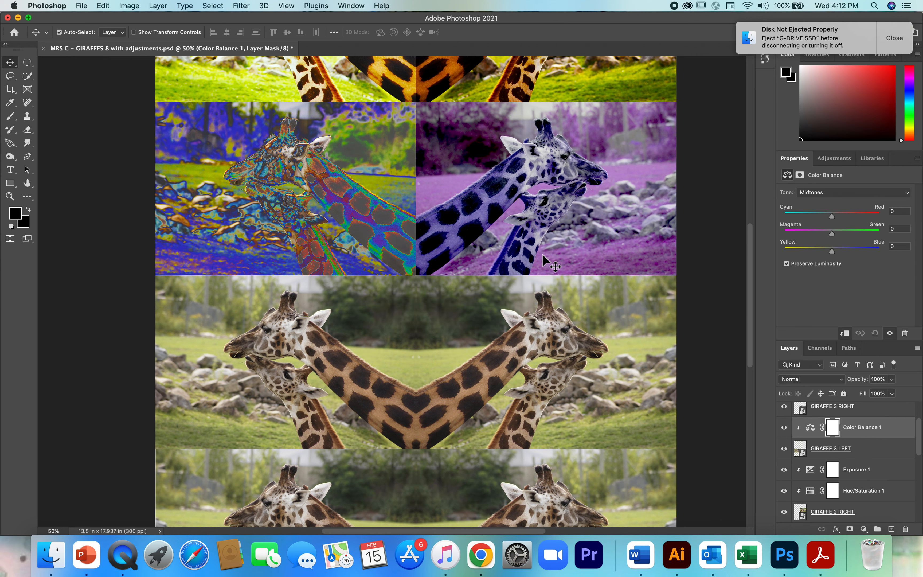
- Set the Color Balance shadows for GIRAFFE 3 LEFT to Cyan–Red -76 and Magenta–Green -45
left_click(835, 193)
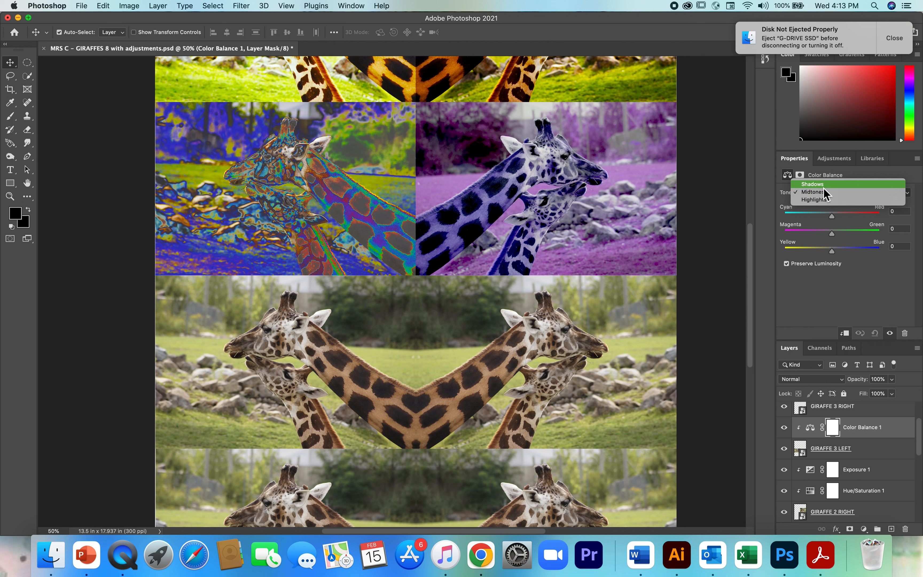
left_click(822, 186)
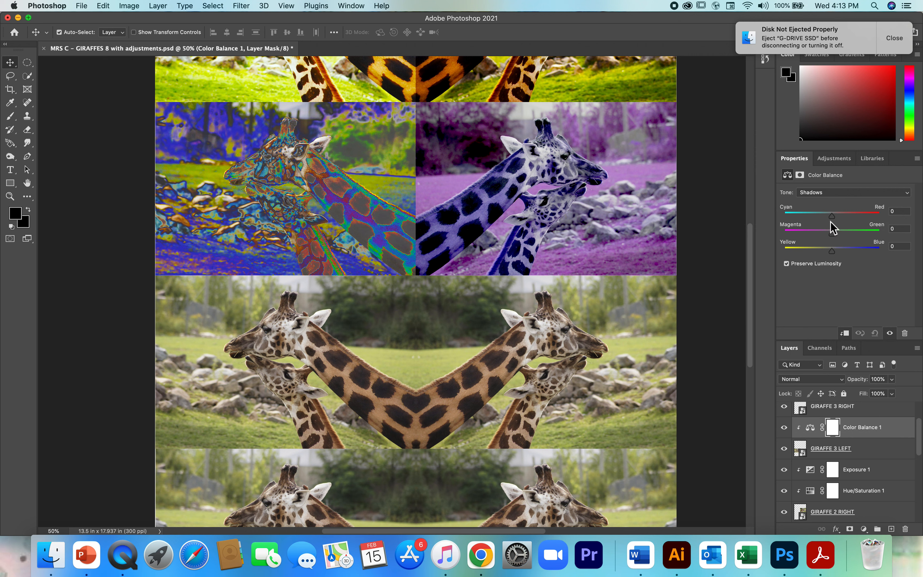
left_click_drag(833, 217, 801, 221)
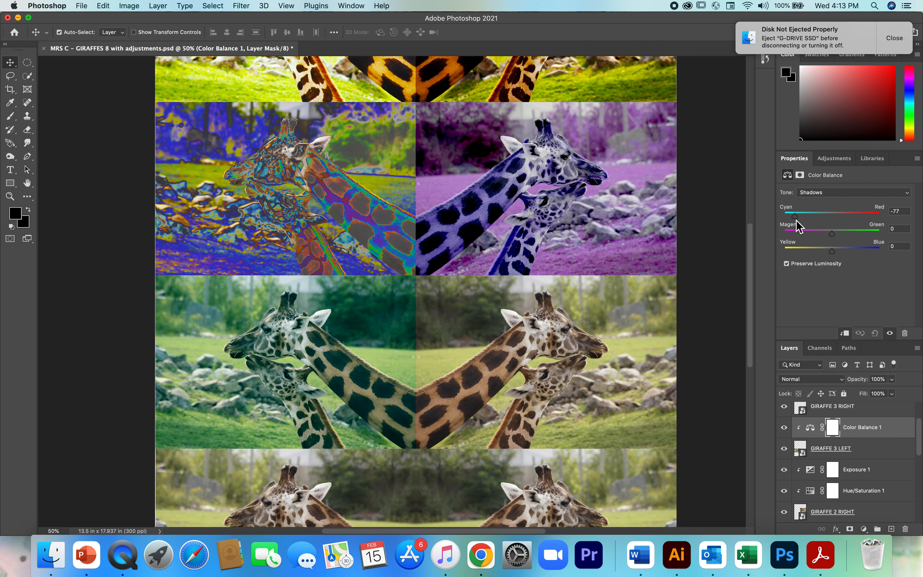
left_click_drag(832, 237, 806, 235)
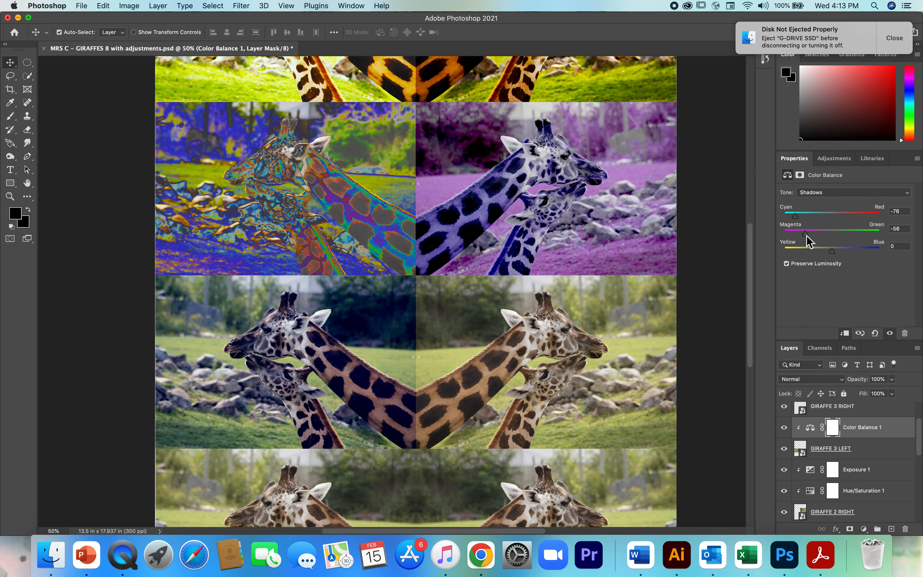
left_click_drag(807, 236, 814, 236)
- Set the Color Balance highlights for GIRAFFE 3 LEFT to Yellow–Blue -53
left_click(830, 193)
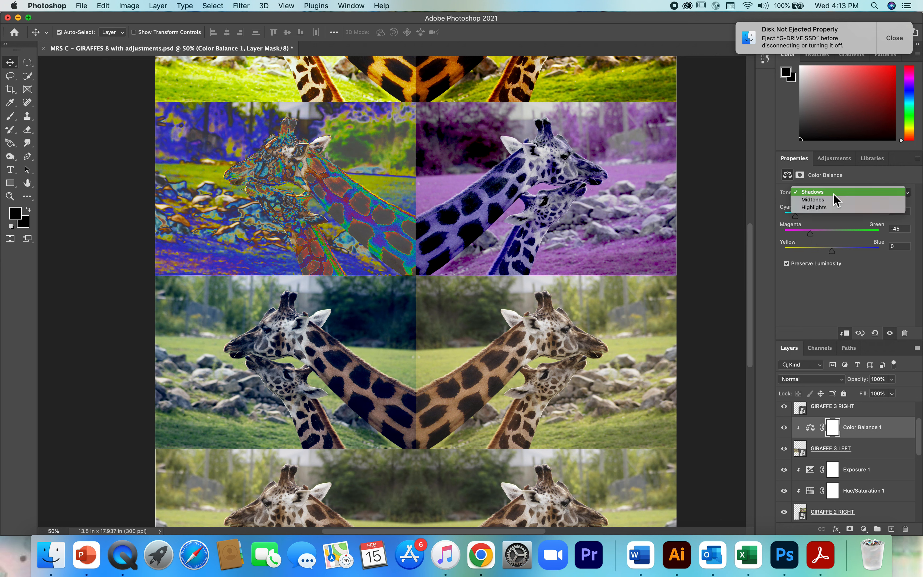
left_click(824, 208)
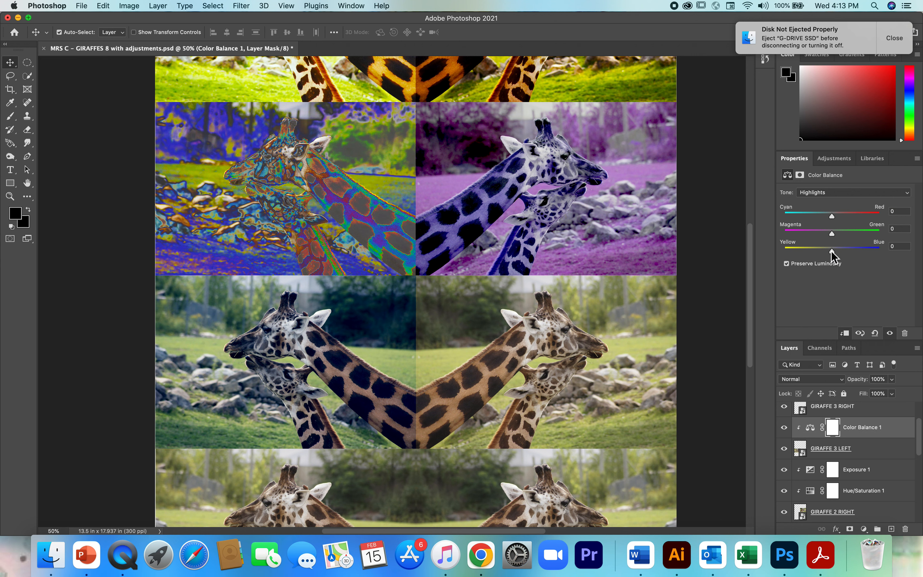
left_click_drag(832, 252, 808, 254)
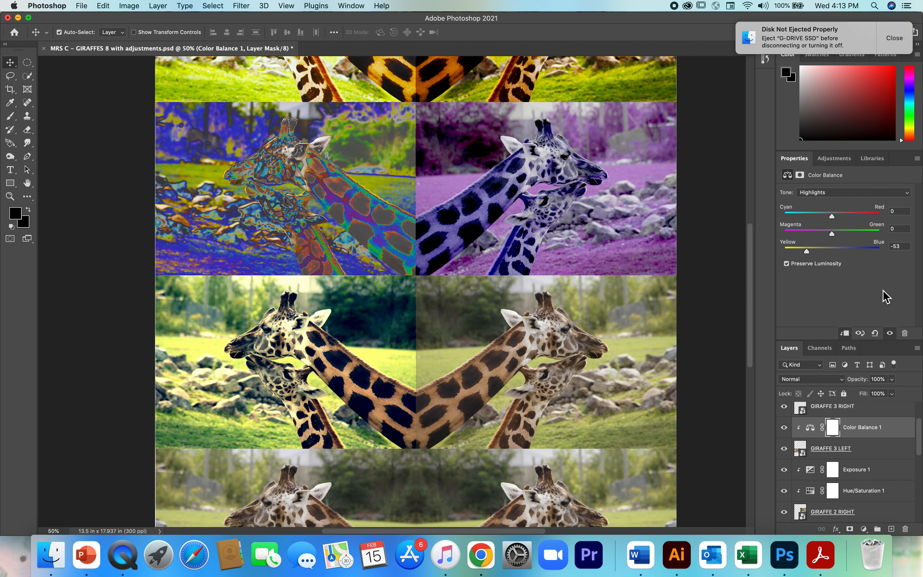
- Add a Channel Mixer adjustment layer clipped to the GIRAFFE 3 RIGHT layer
left_click(551, 375)
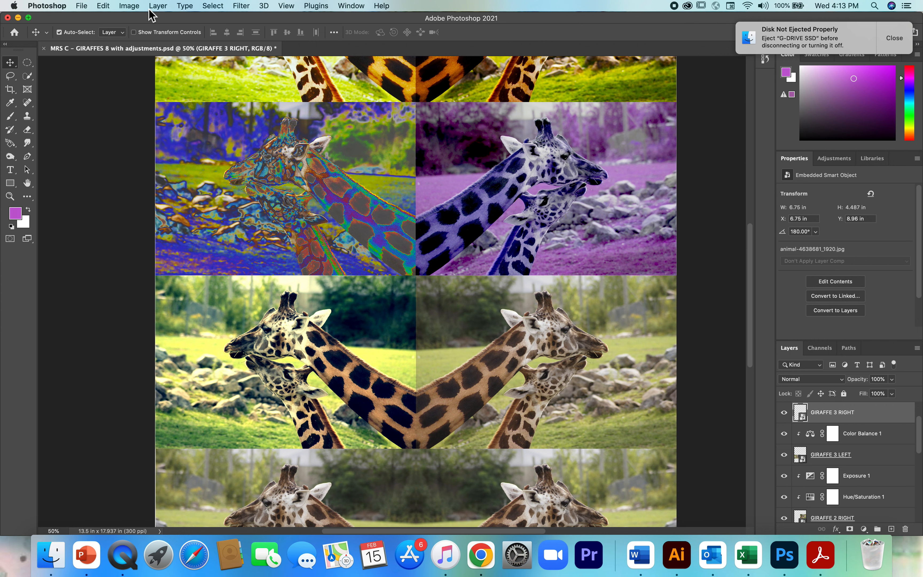
left_click(158, 5)
mouse_move(202, 147)
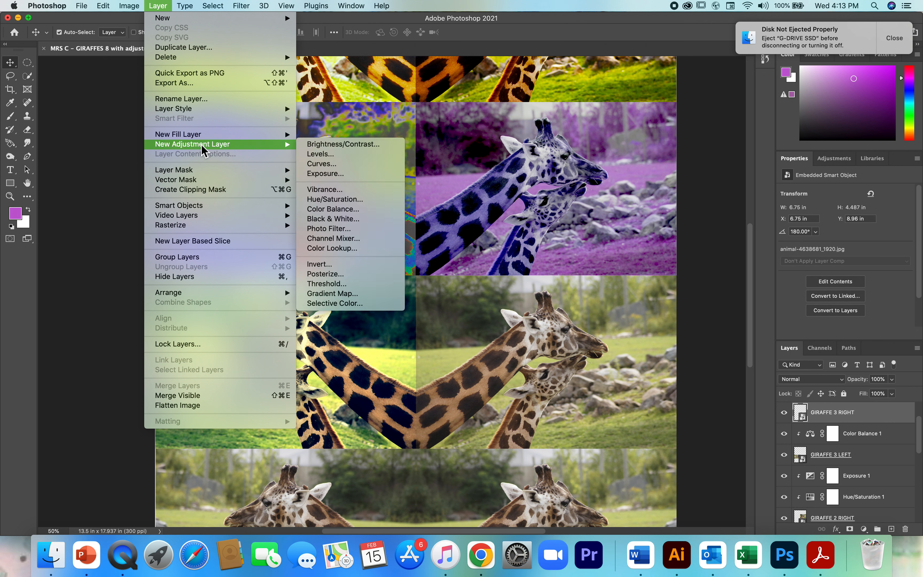
left_click(346, 241)
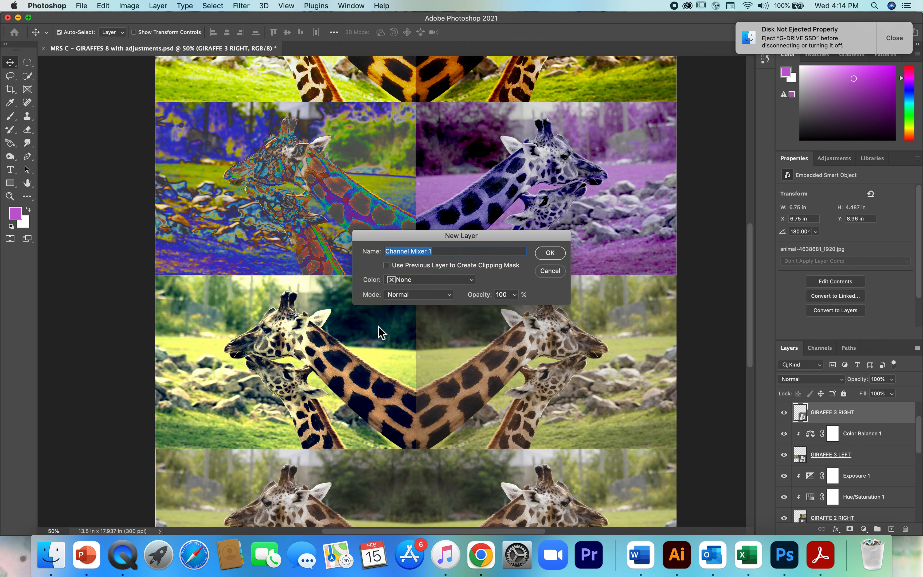
left_click(554, 253)
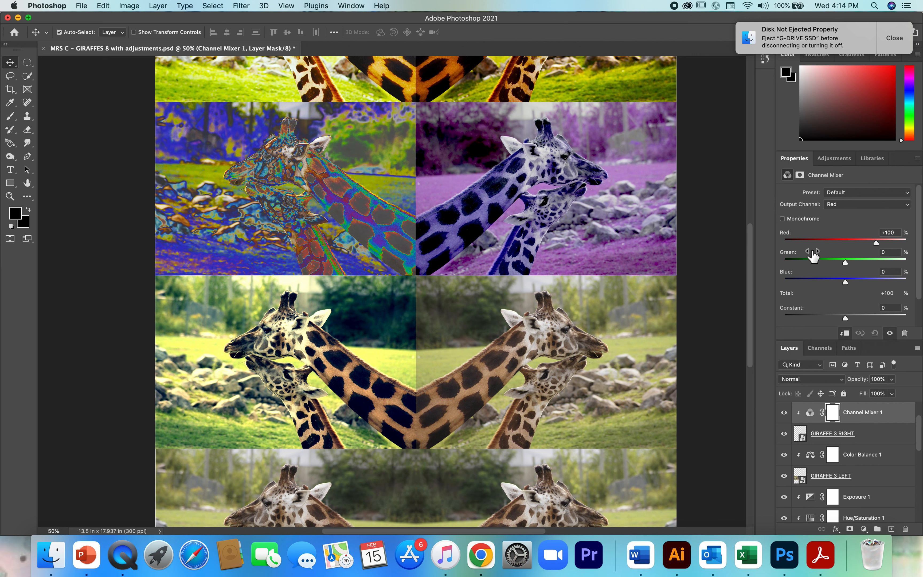
- Set the Channel Mixer's Red output channel to red -133%, green -97% and blue +50%
left_click_drag(876, 245, 843, 243)
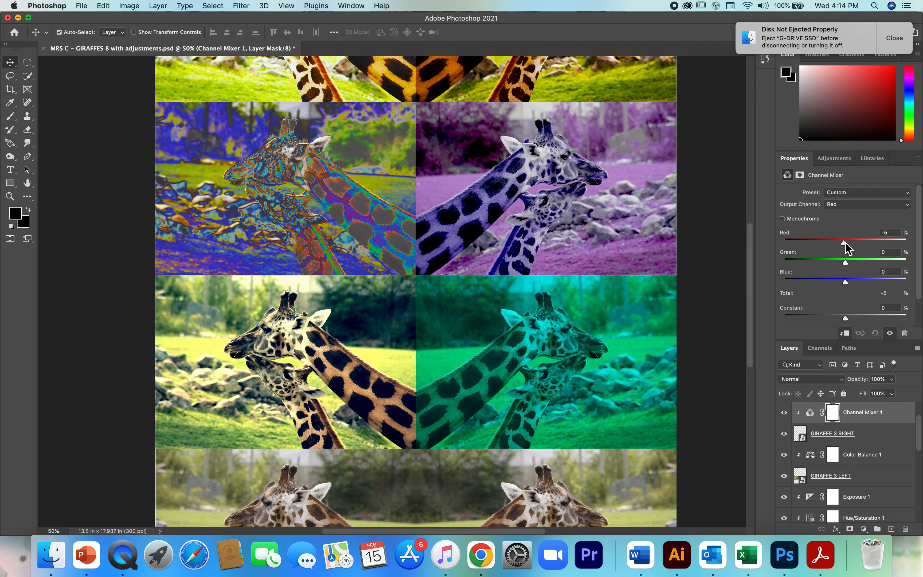
left_click(837, 206)
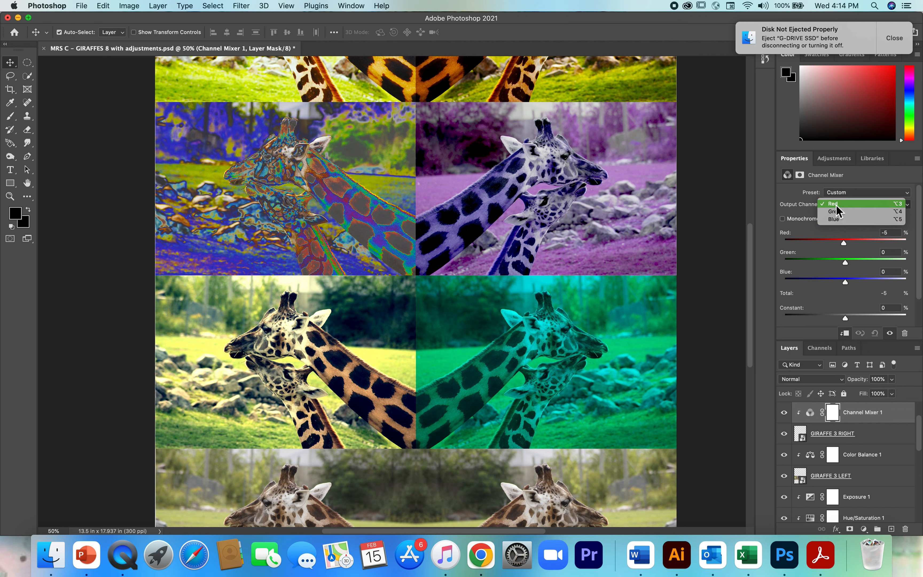
left_click(836, 205)
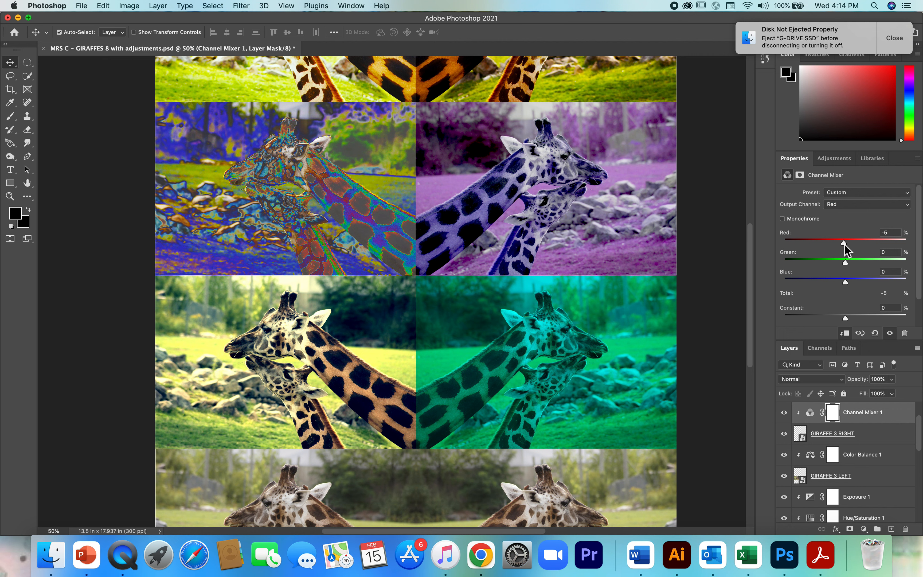
left_click_drag(846, 244, 861, 289)
- Set the Channel Mixer's Green output channel to red -5%, green +119% and blue -25%
left_click(856, 206)
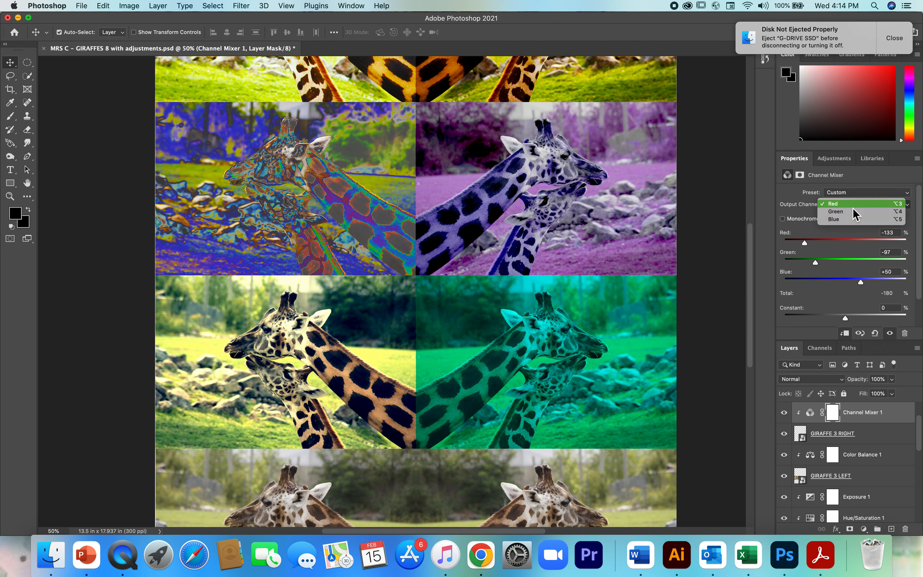
left_click(836, 212)
mouse_move(846, 244)
left_mouse_down()
mouse_move(834, 244)
mouse_move(870, 245)
mouse_move(842, 246)
left_mouse_up()
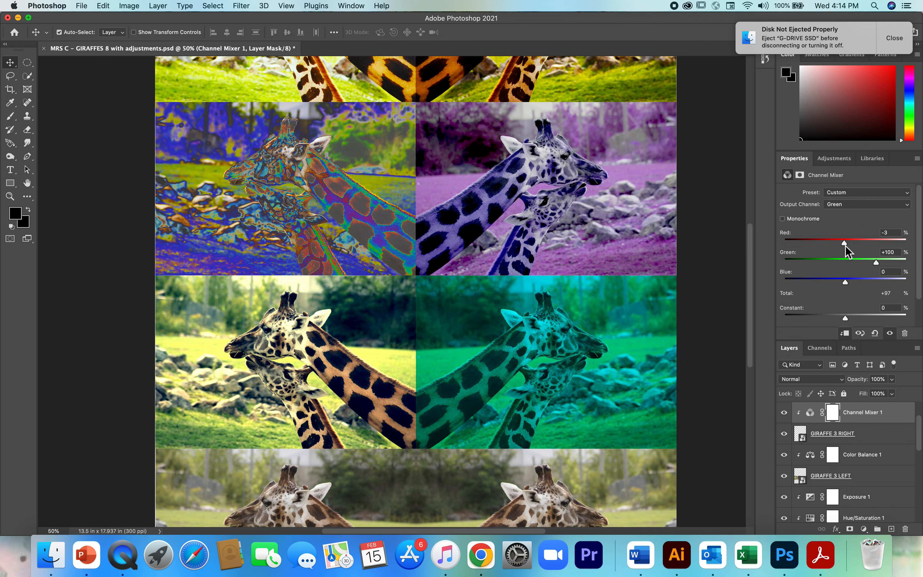
mouse_move(846, 282)
left_mouse_down()
mouse_move(827, 282)
mouse_move(839, 283)
left_mouse_up()
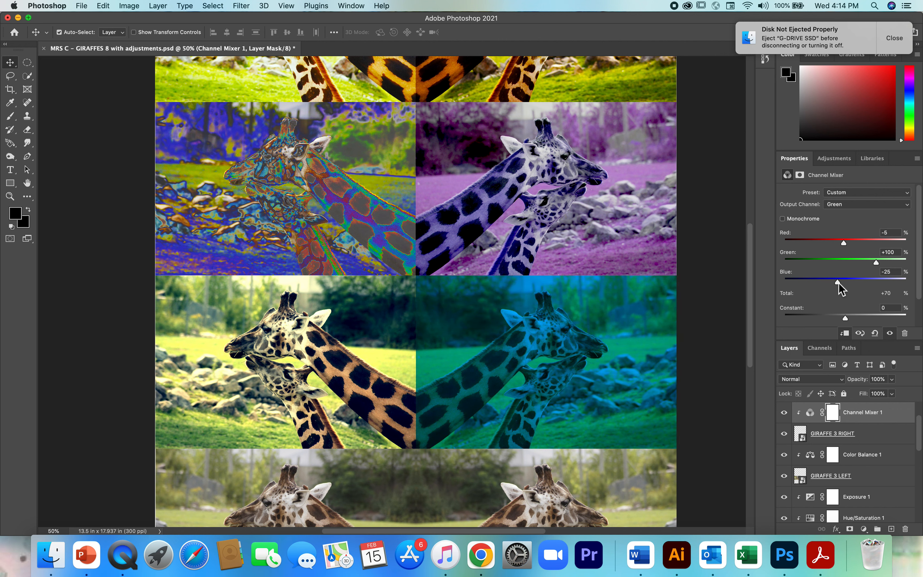
left_click_drag(876, 263, 882, 264)
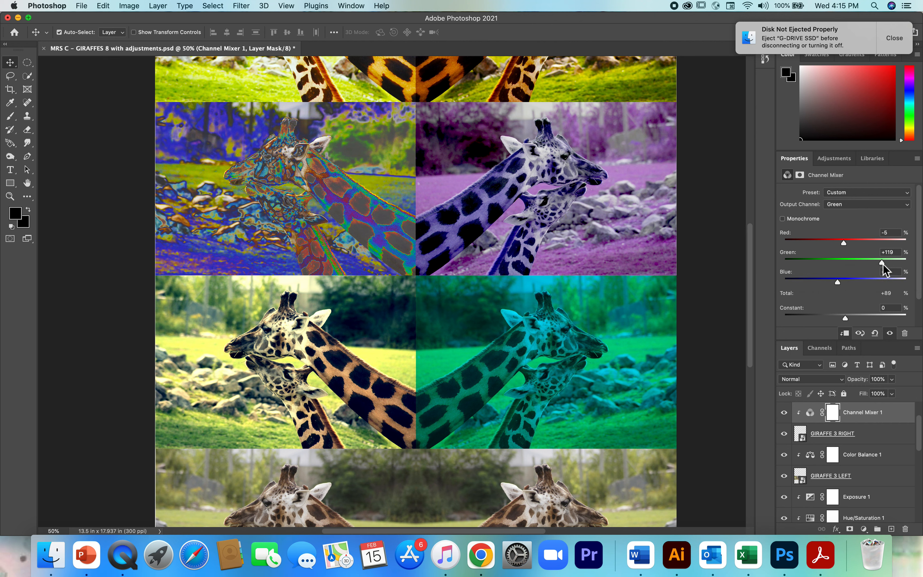
- Set the Channel Mixer's Blue output channel to red +71%, green +24% and blue +17%
left_click(849, 204)
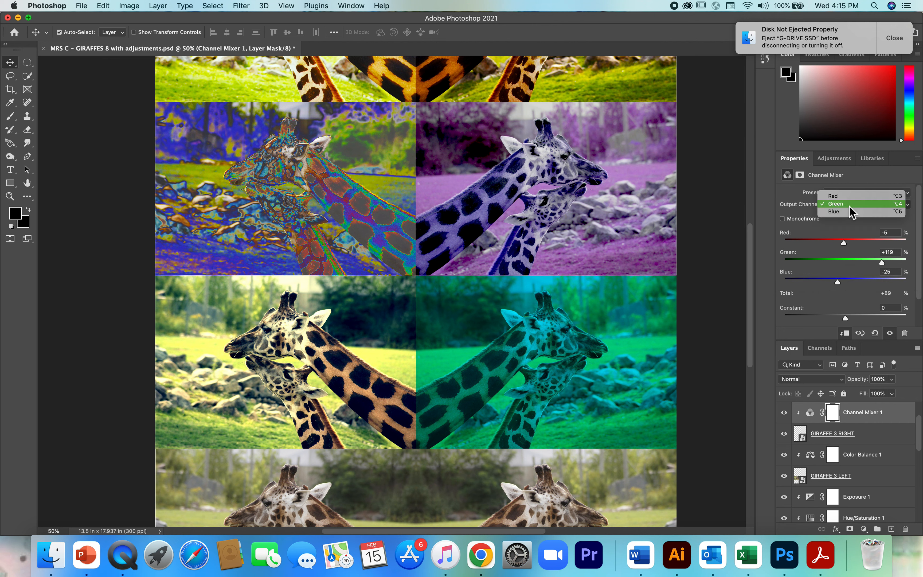
left_click(842, 212)
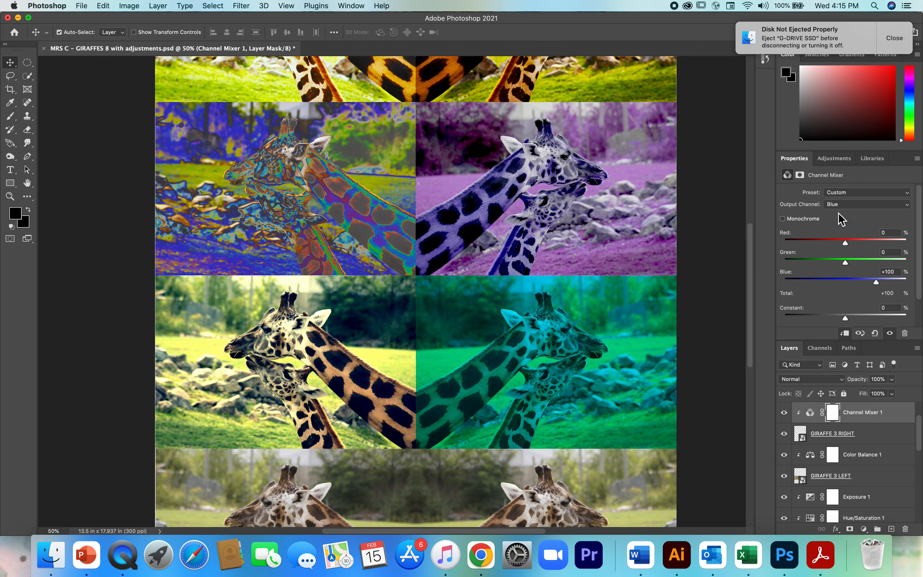
mouse_move(846, 244)
left_mouse_down()
mouse_move(828, 245)
mouse_move(881, 245)
mouse_move(845, 245)
mouse_move(868, 266)
mouse_move(845, 264)
left_mouse_up()
mouse_move(858, 283)
left_mouse_down()
mouse_move(825, 284)
mouse_move(847, 284)
left_mouse_up()
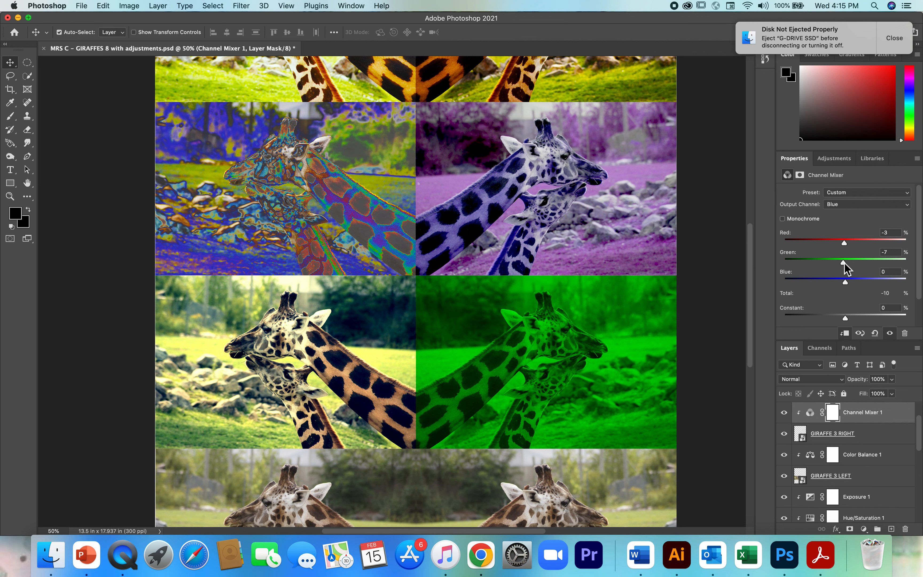
left_click_drag(844, 263, 847, 263)
left_click(845, 206)
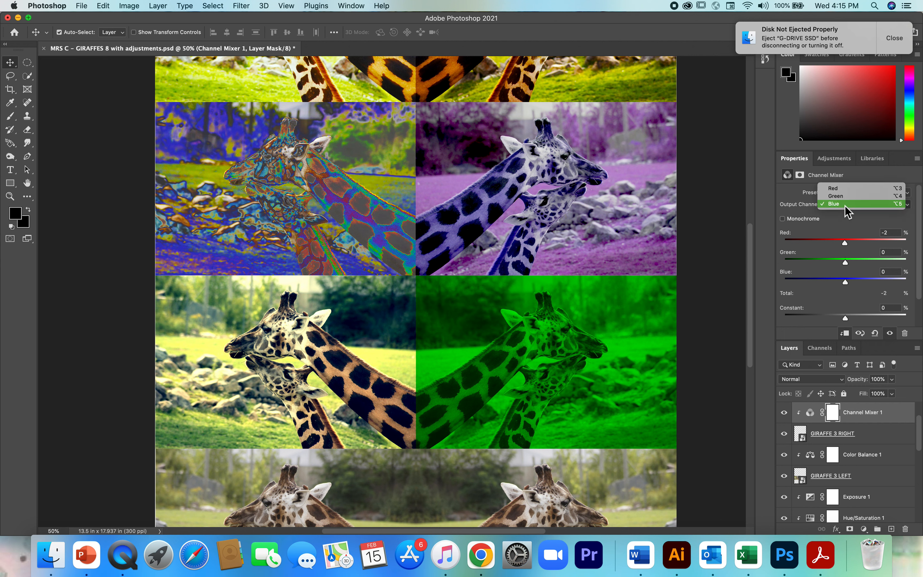
left_click(845, 205)
left_click_drag(872, 246, 859, 265)
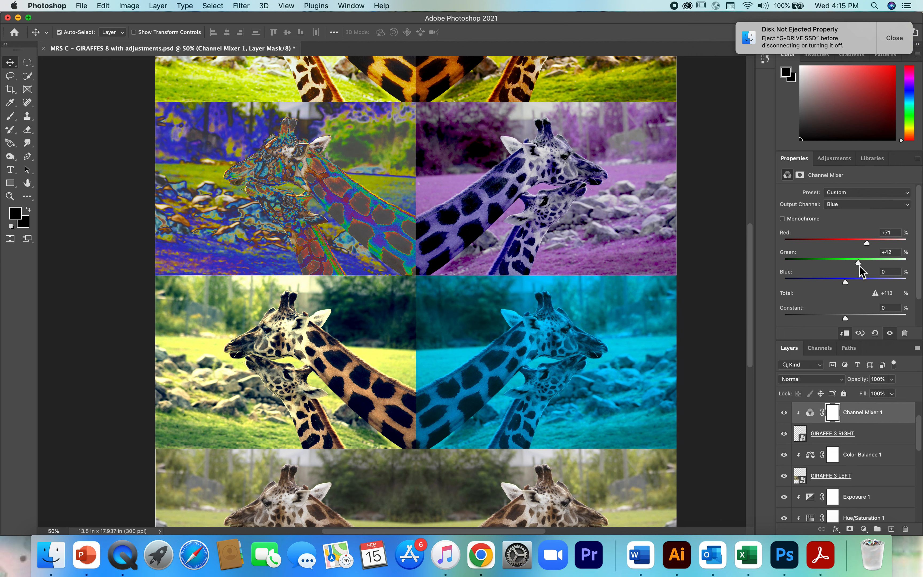
mouse_move(845, 282)
left_mouse_down()
mouse_move(834, 283)
mouse_move(852, 287)
left_mouse_up()
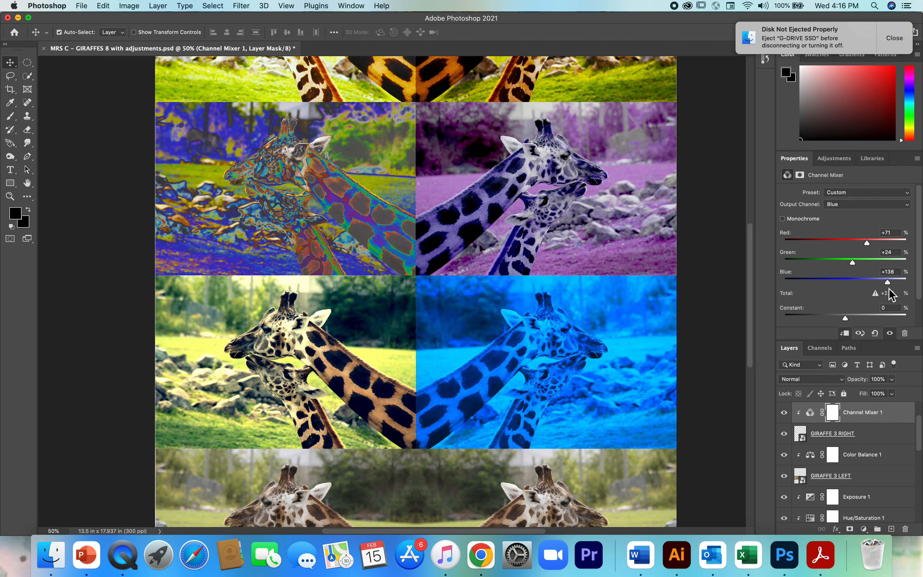
left_click_drag(889, 289, 813, 284)
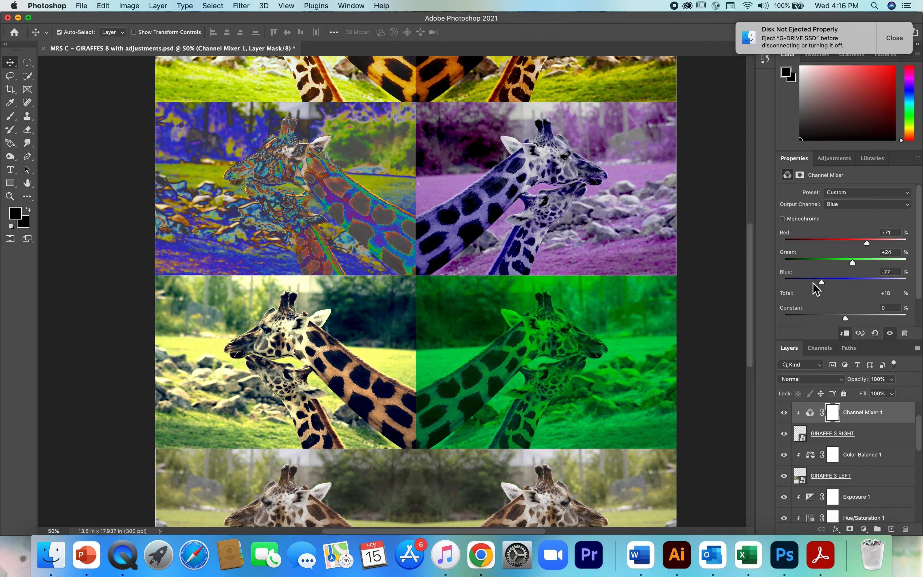
left_click_drag(814, 289, 854, 295)
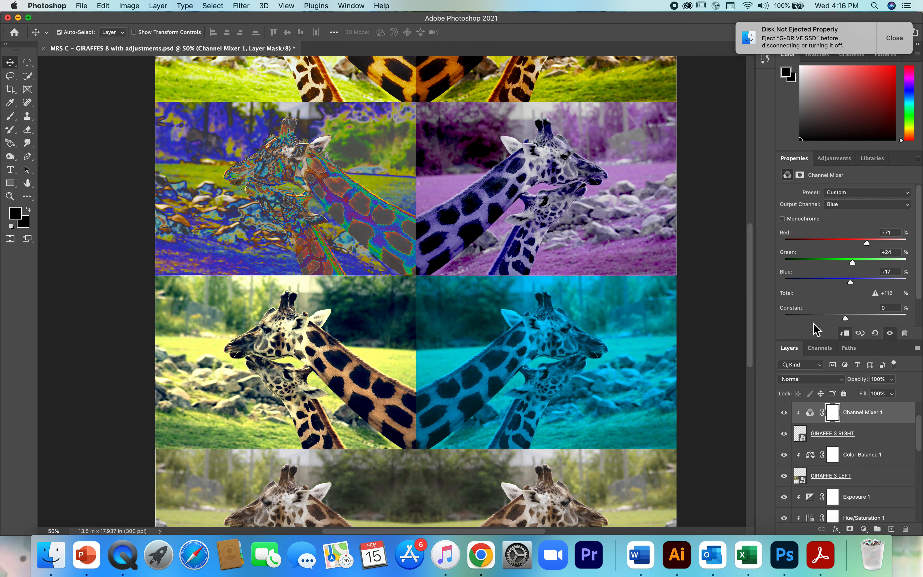
left_click(829, 160)
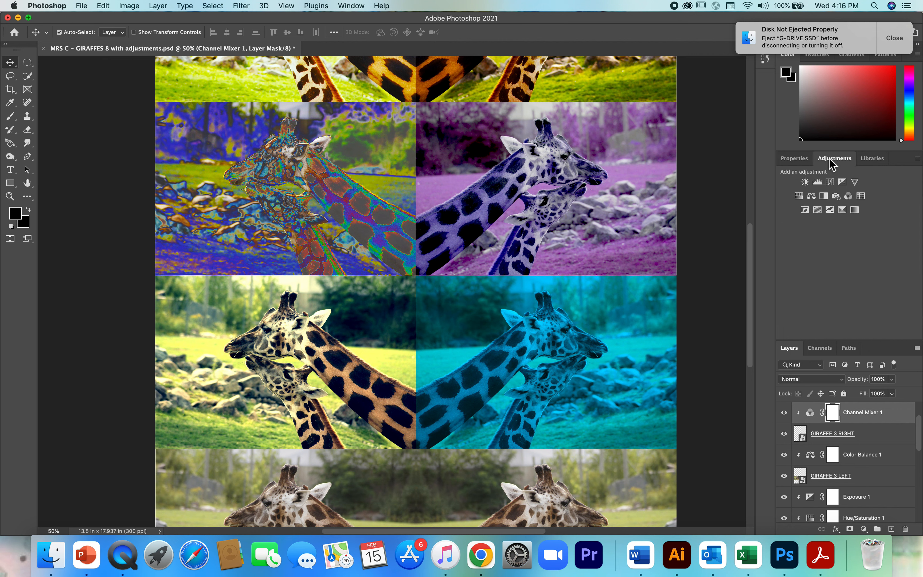
left_click(799, 198)
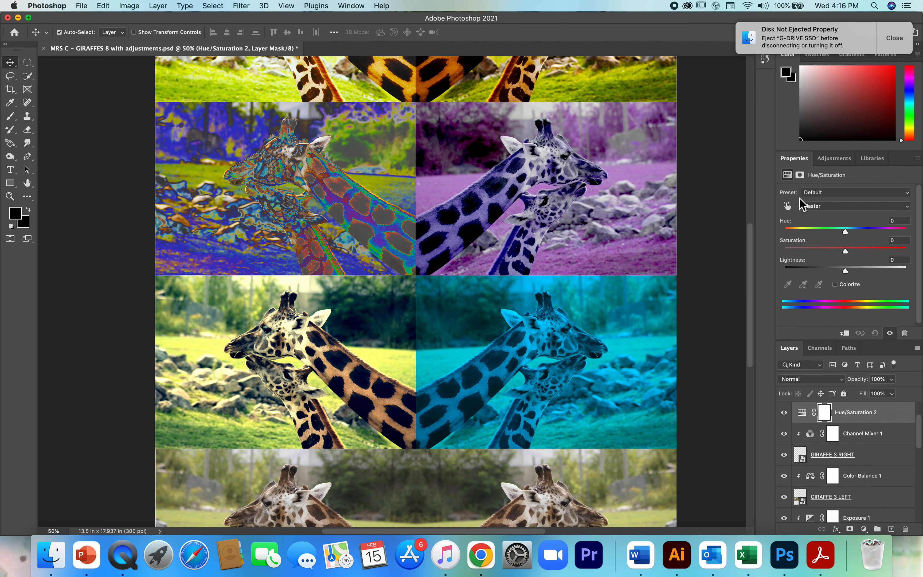
left_click(833, 205)
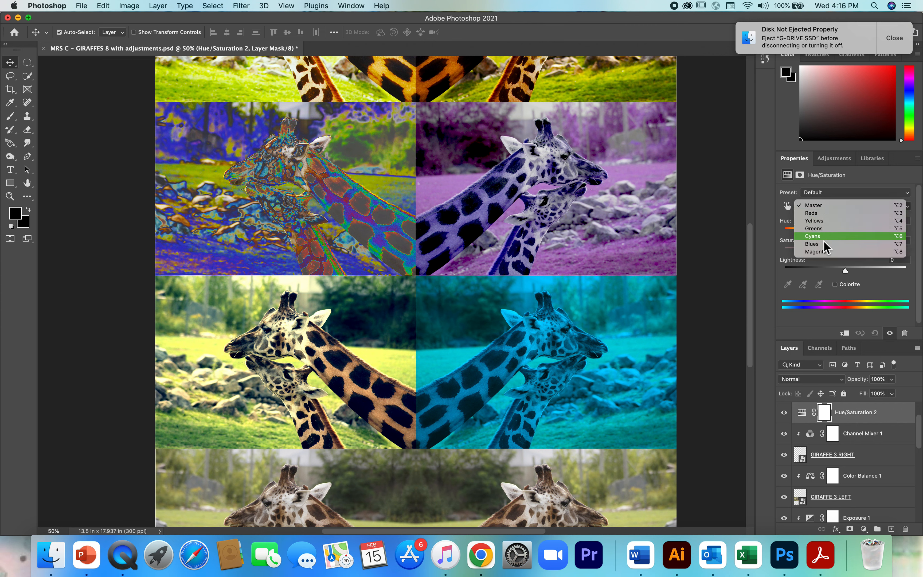
left_click(835, 244)
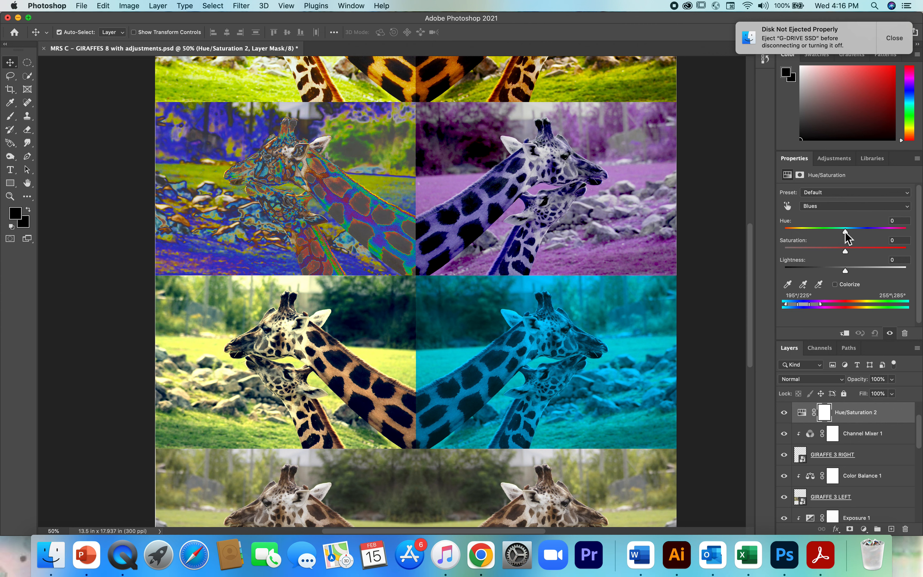
left_click_drag(845, 233, 827, 241)
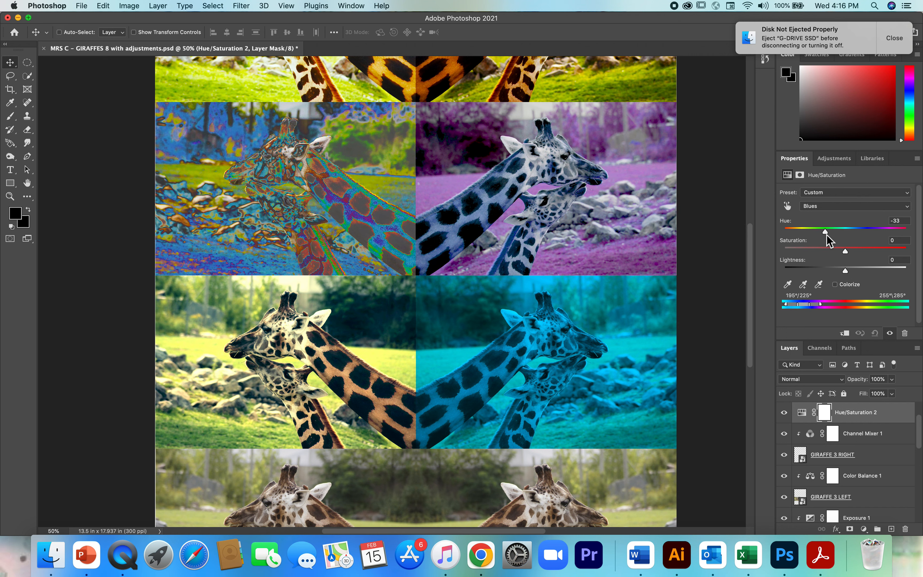
key("super+z")
left_click(828, 413)
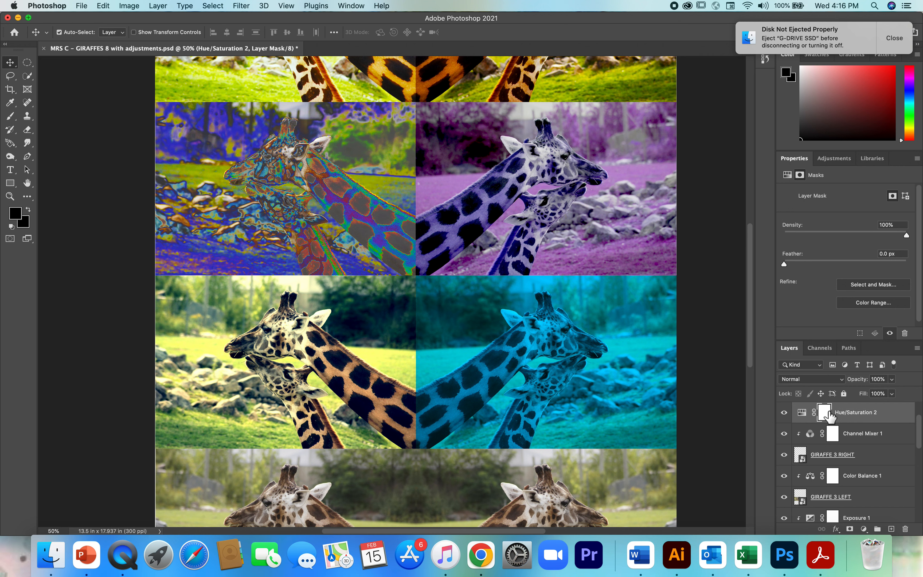
key("BackSpace")
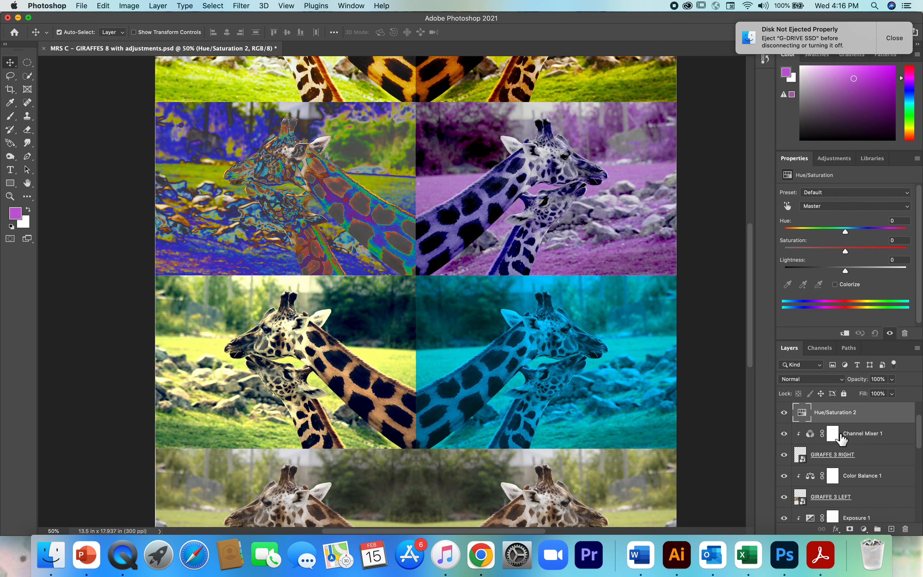
left_click(824, 456)
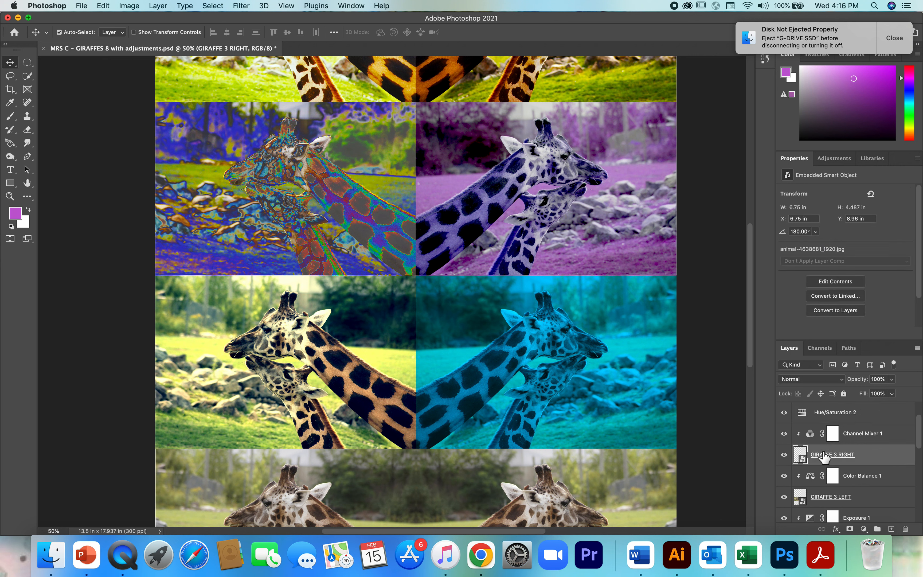
left_click(824, 416)
key("BackSpace")
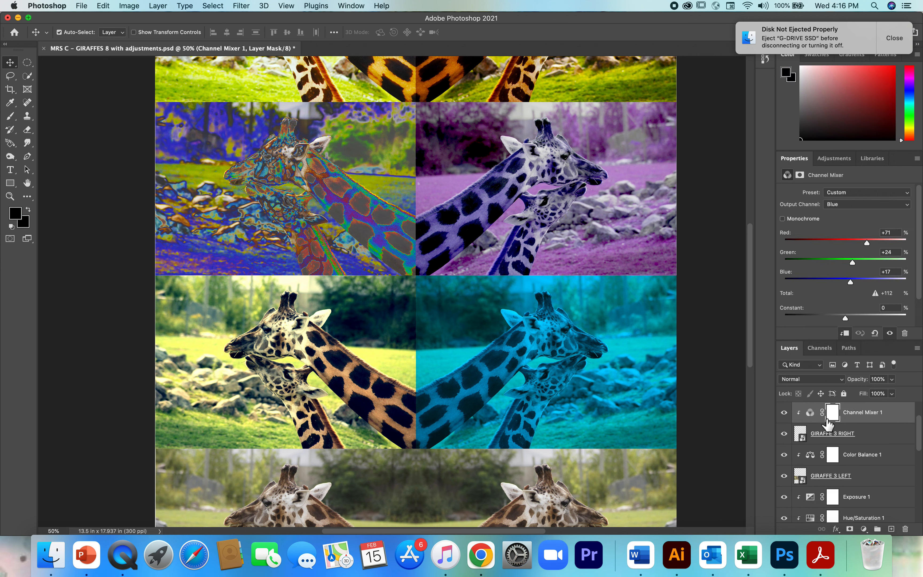
- Add a Hue/Saturation adjustment layer clipped to the GIRAFFE 3 RIGHT layer, with hue +126 and saturation +28
left_click(838, 413)
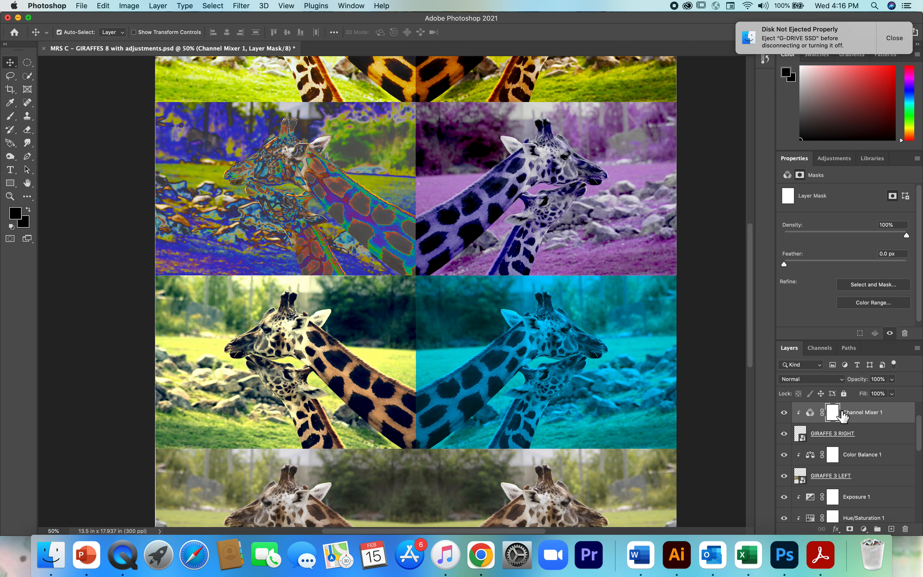
left_click(824, 437)
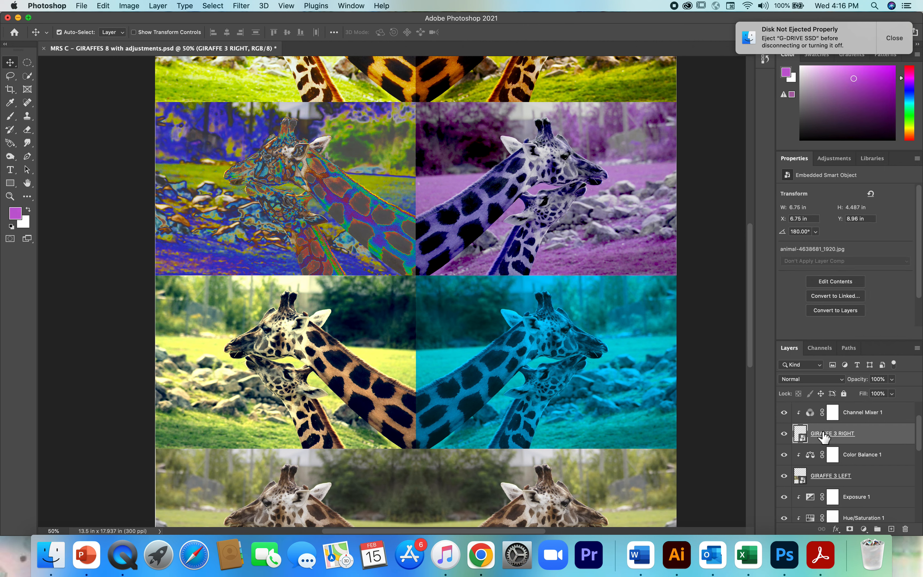
left_click(160, 6)
mouse_move(199, 147)
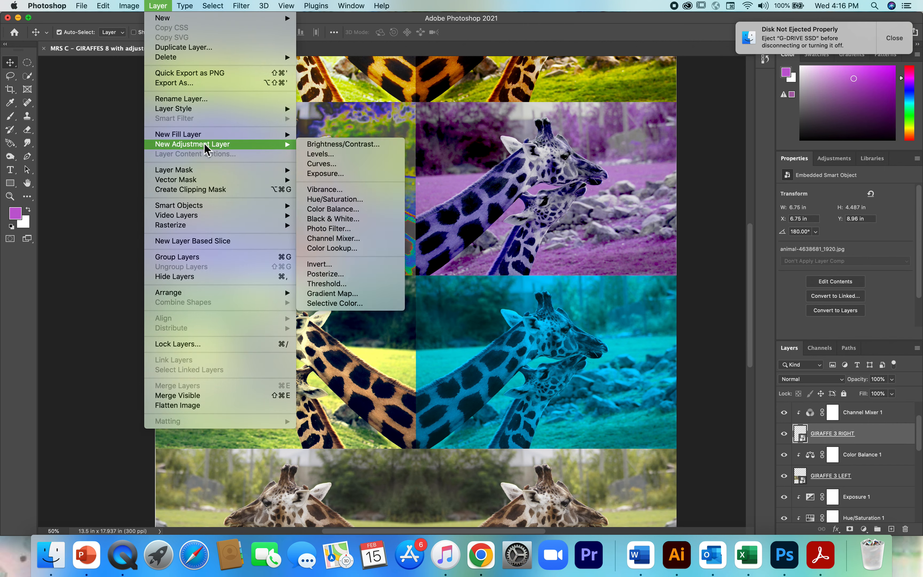
left_click(332, 199)
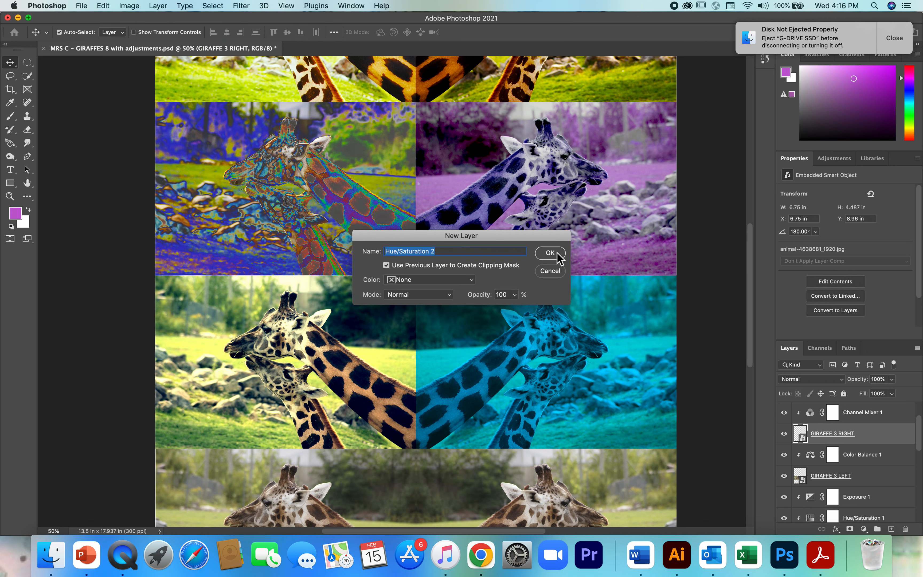
left_click(556, 257)
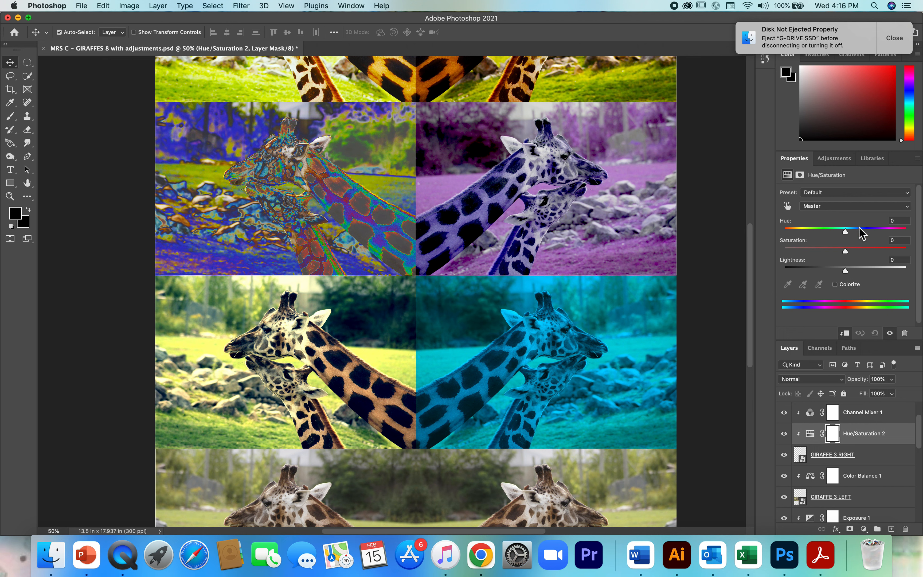
left_click_drag(845, 231, 894, 236)
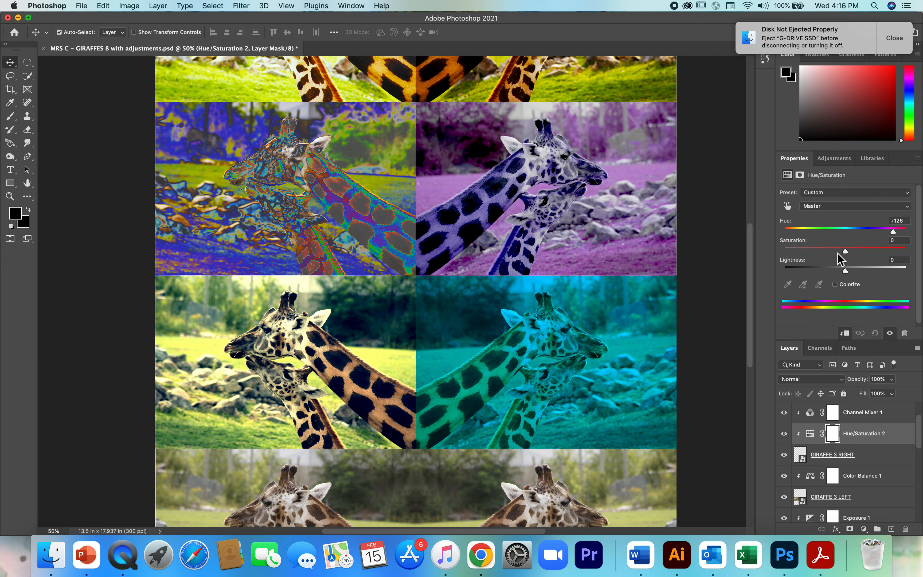
left_click_drag(845, 252, 866, 253)
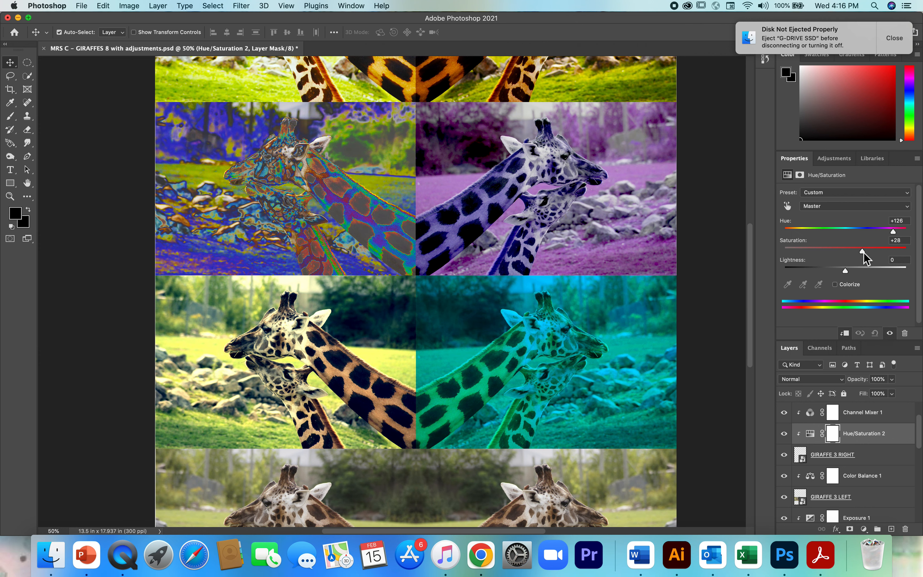
- Add an Invert adjustment layer clipped to the GIRAFFE 4 LEFT layer
scroll(282, 346, "down", 5)
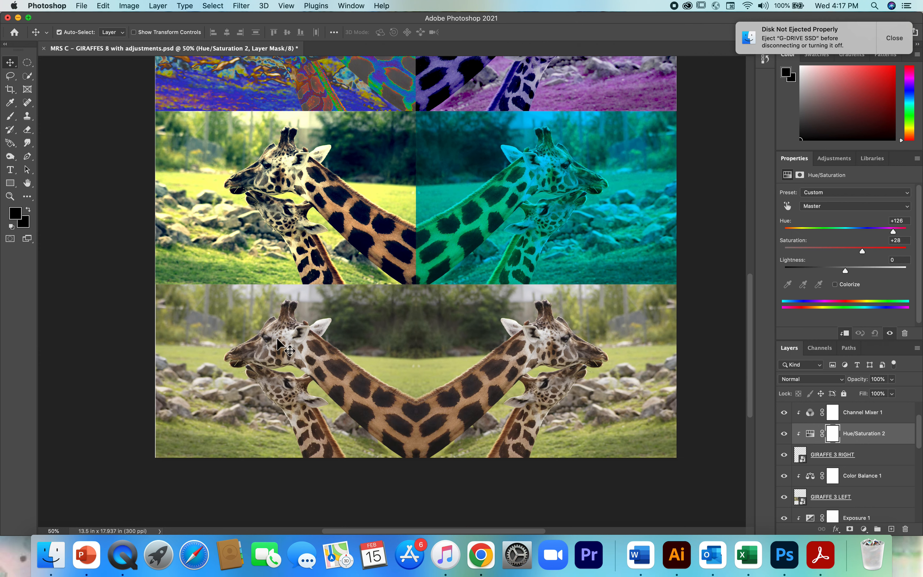
scroll(282, 345, "down", 1)
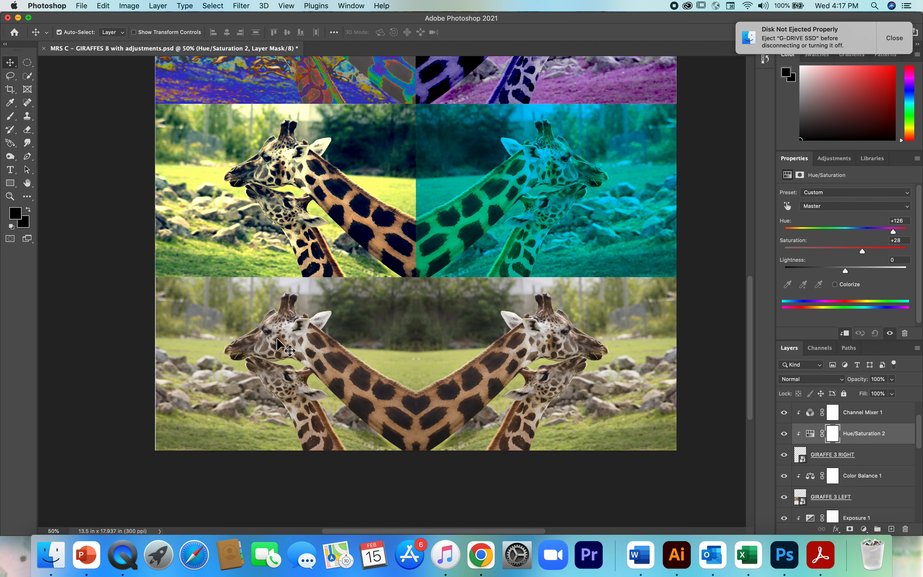
left_click(275, 385)
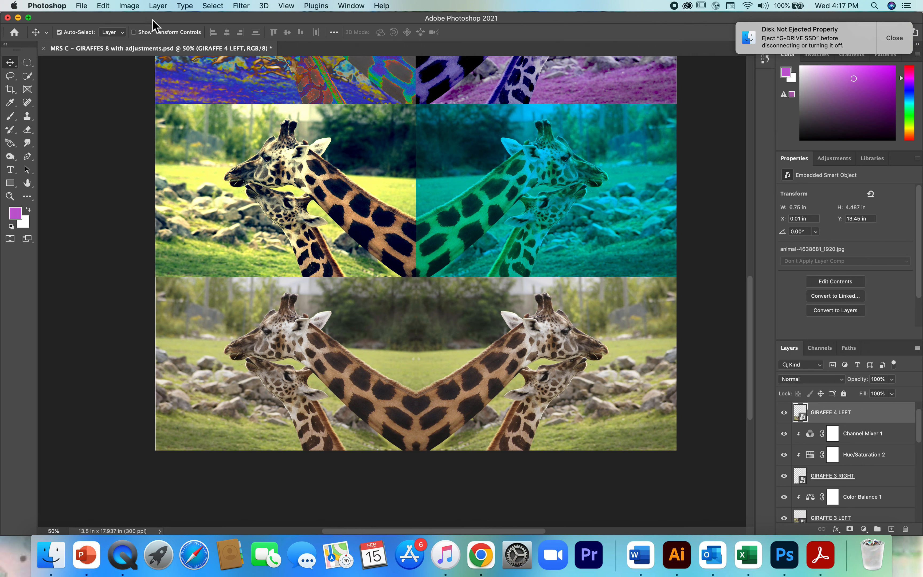
left_click(157, 6)
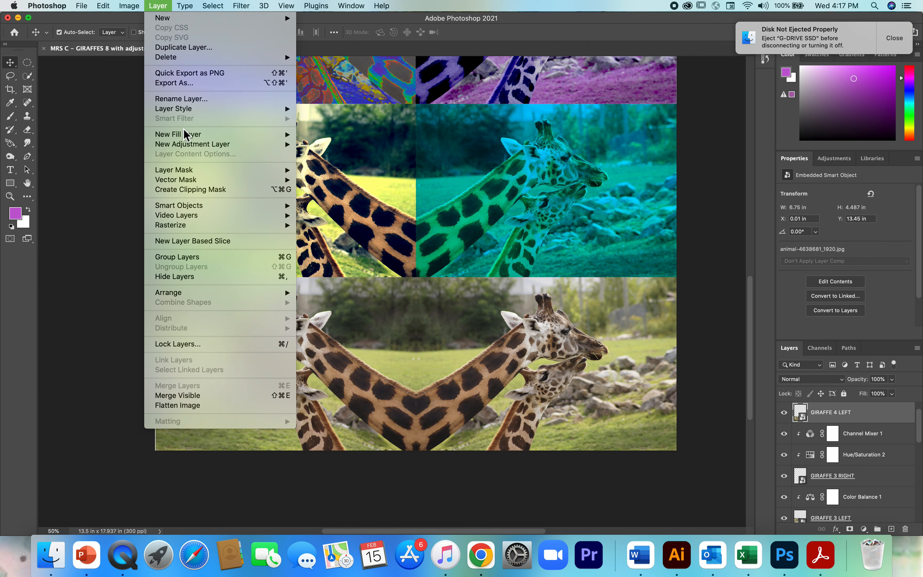
mouse_move(191, 144)
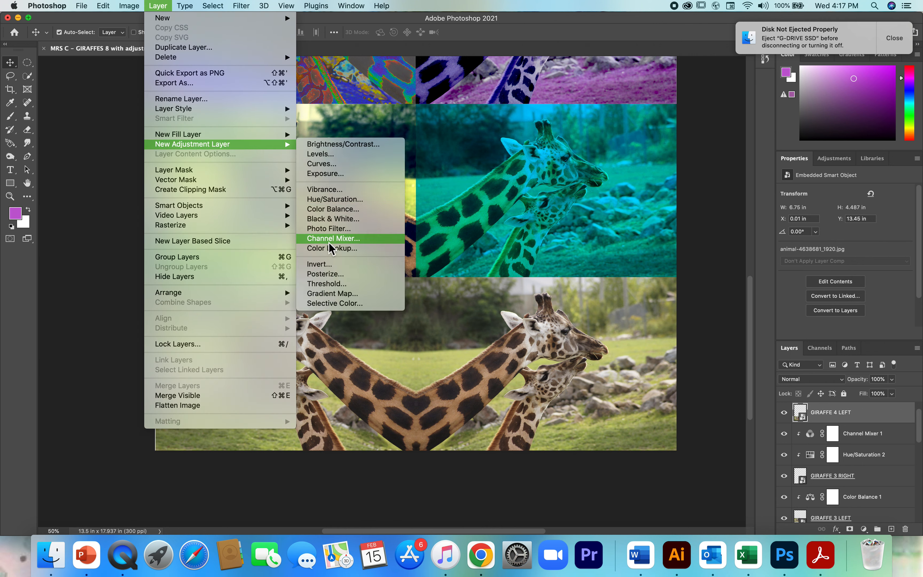
left_click(324, 266)
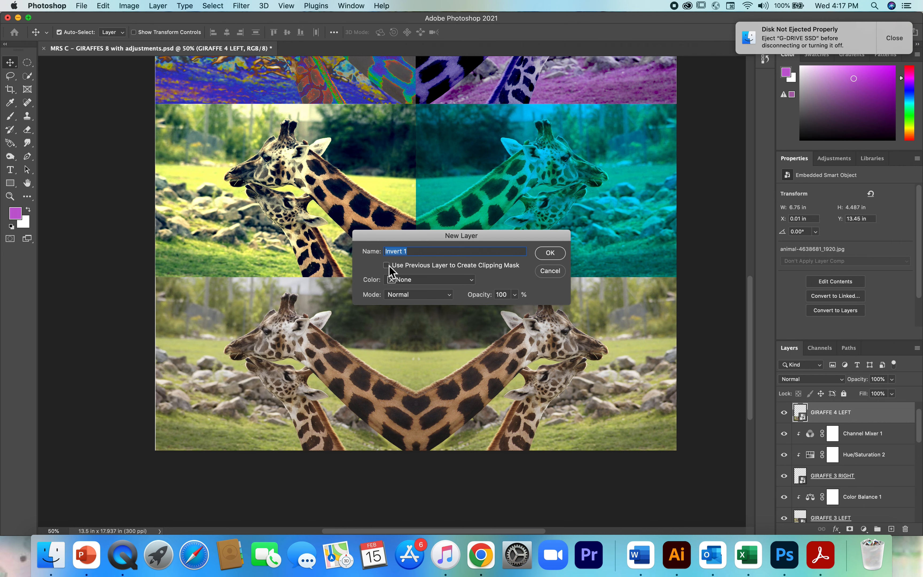
left_click(550, 253)
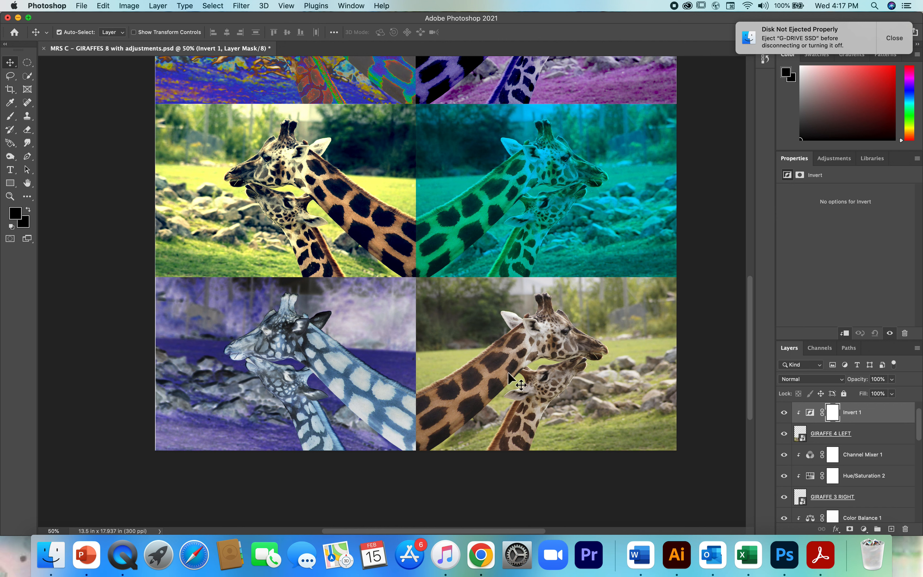
- Add a Gradient Map adjustment layer clipped to the GIRAFFE 4 RIGHT layer
left_click(534, 383)
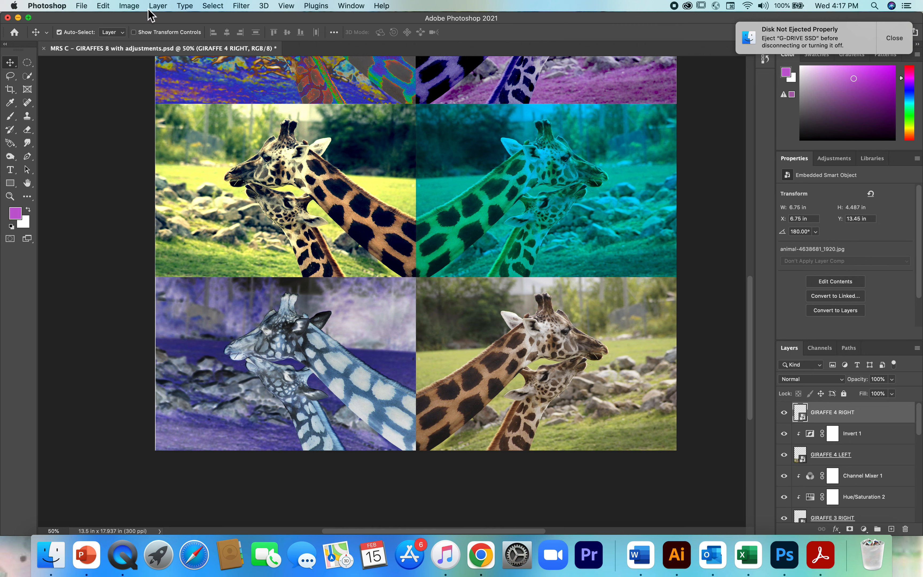
left_click(158, 6)
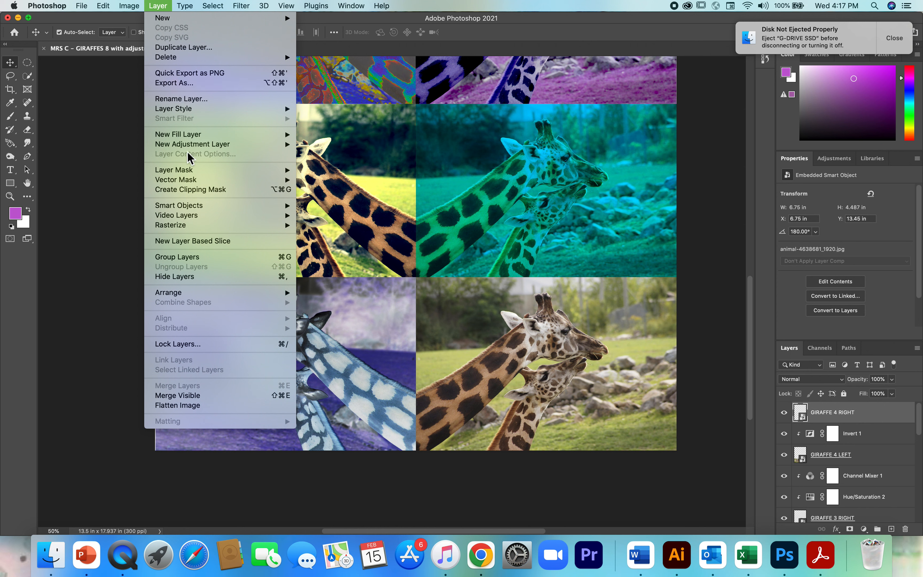
mouse_move(189, 146)
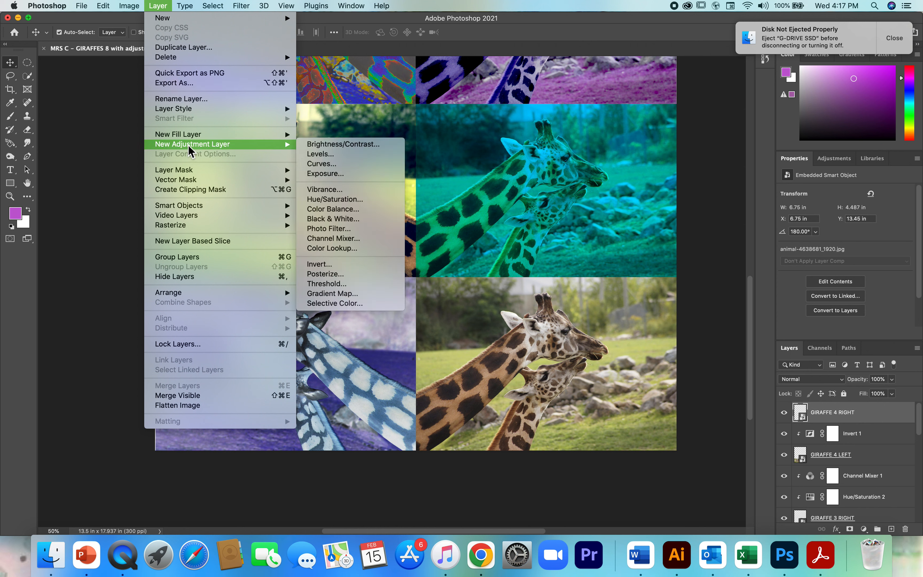
left_click(349, 297)
left_click(386, 265)
left_click(550, 253)
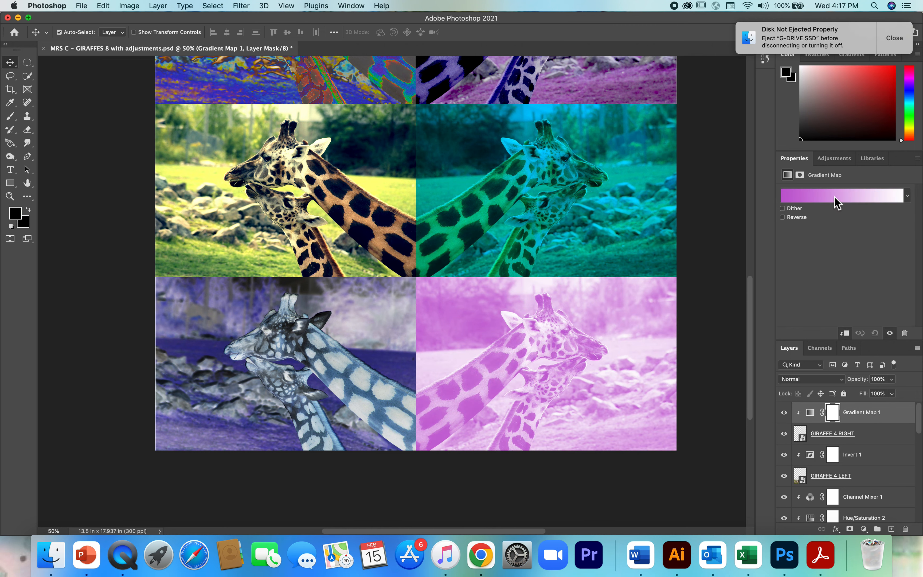
- Add five color stops spread between the ends of the Gradient Map's gradient, the last two at 76% and 92%
left_click(834, 196)
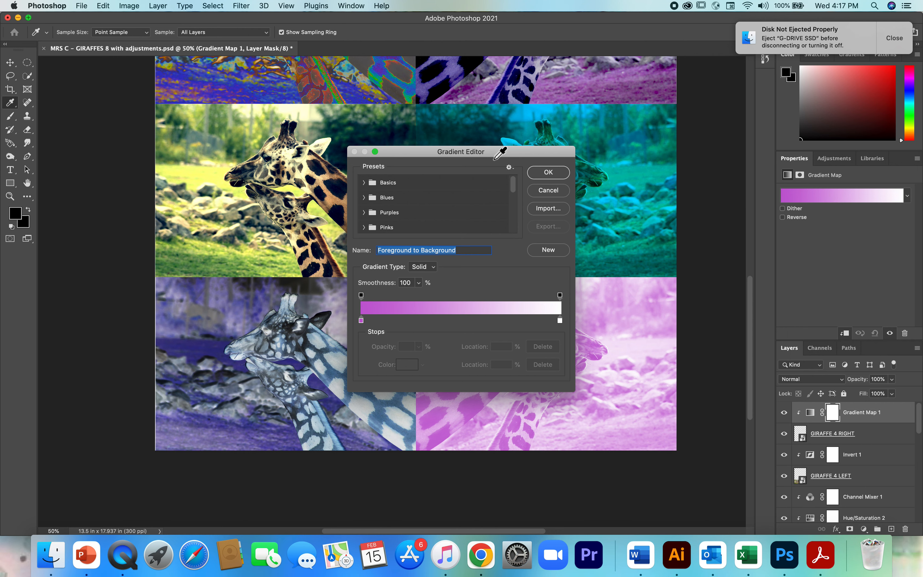
left_click_drag(476, 157, 282, 100)
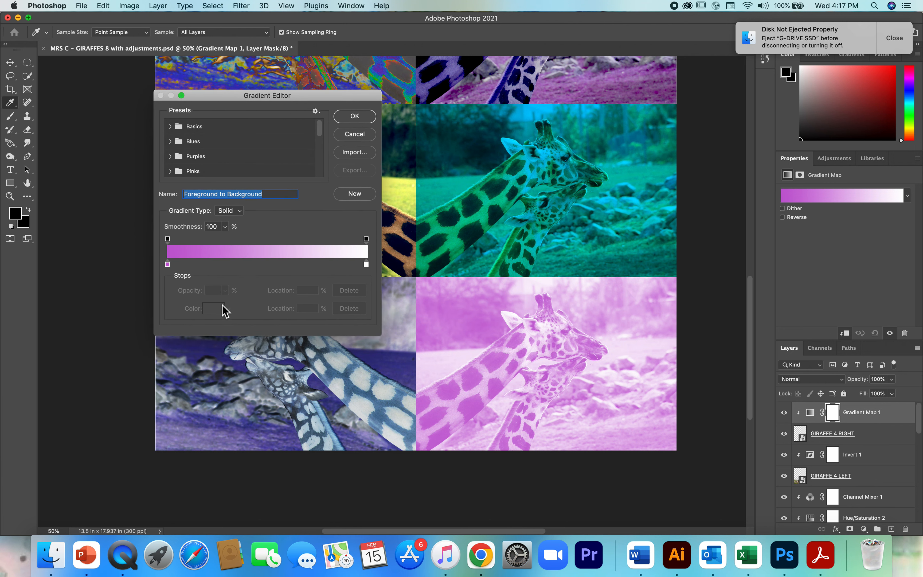
left_click(248, 263)
left_click(287, 263)
left_click(318, 264)
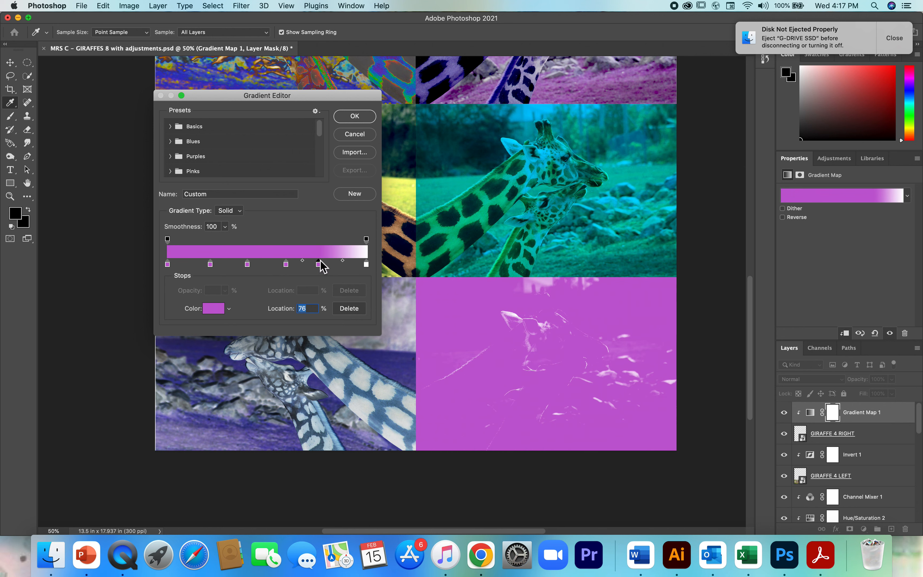
left_click(350, 264)
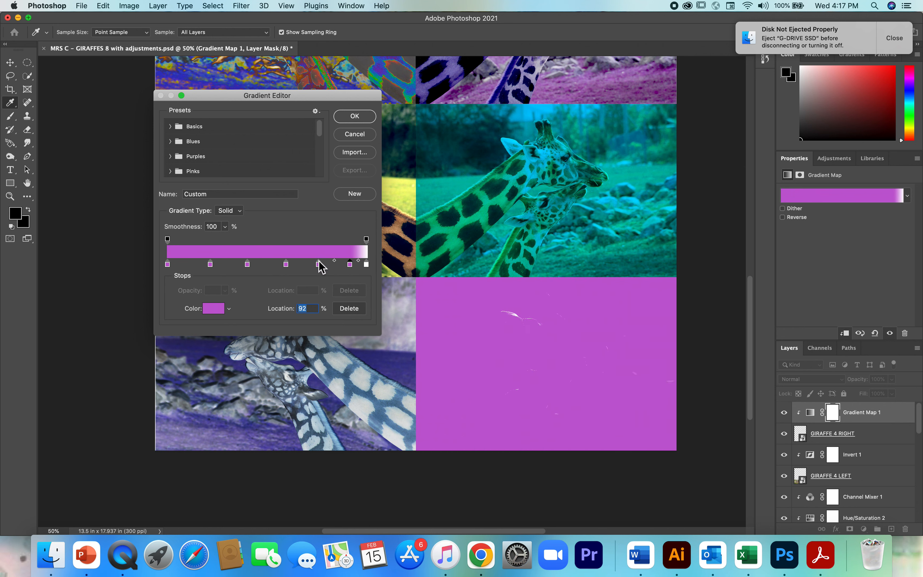
- Set the color of the gradient's first stop, at location 0%, to the blue #3c19f2
double_click(169, 267)
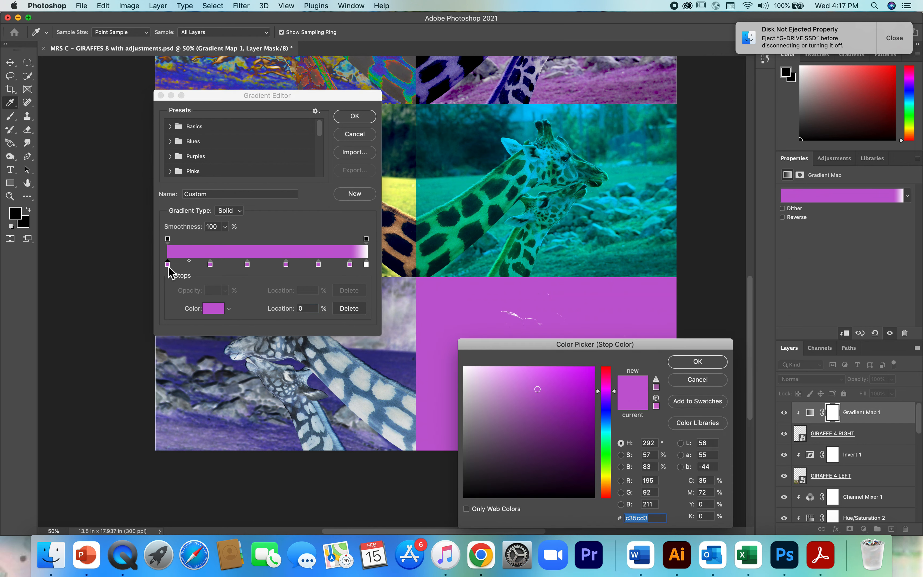
left_click(606, 407)
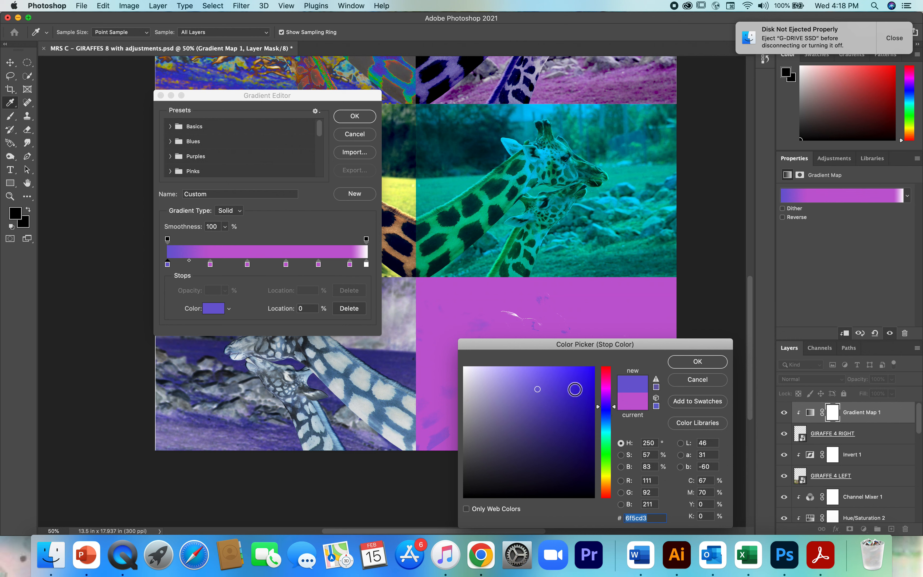
left_click(577, 381)
mouse_move(577, 382)
left_mouse_down()
mouse_move(568, 375)
mouse_move(583, 375)
left_mouse_up()
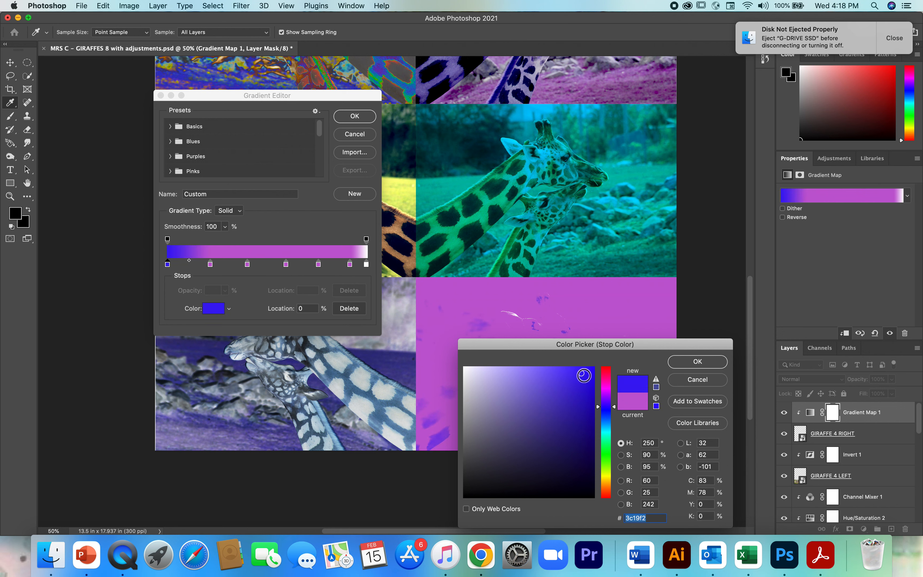
left_click(691, 360)
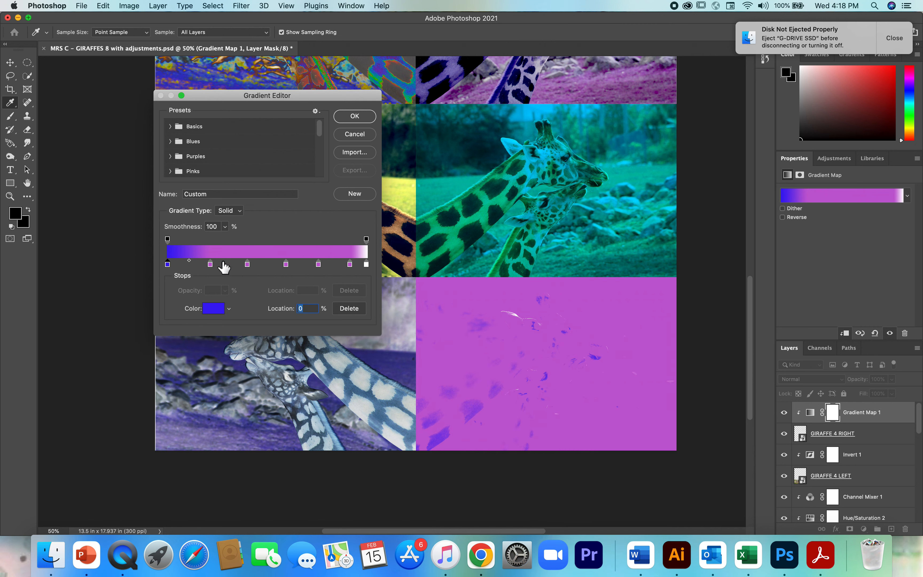
- Set the color of the Gradient Map's stop at location 40% to the pale lilac #e6d1e9
left_click(247, 264)
double_click(247, 264)
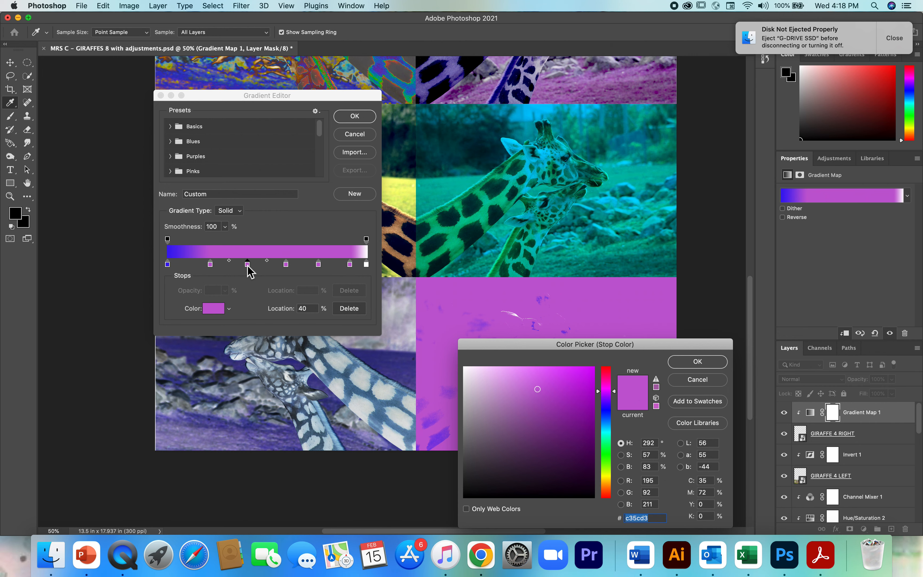
left_click(490, 389)
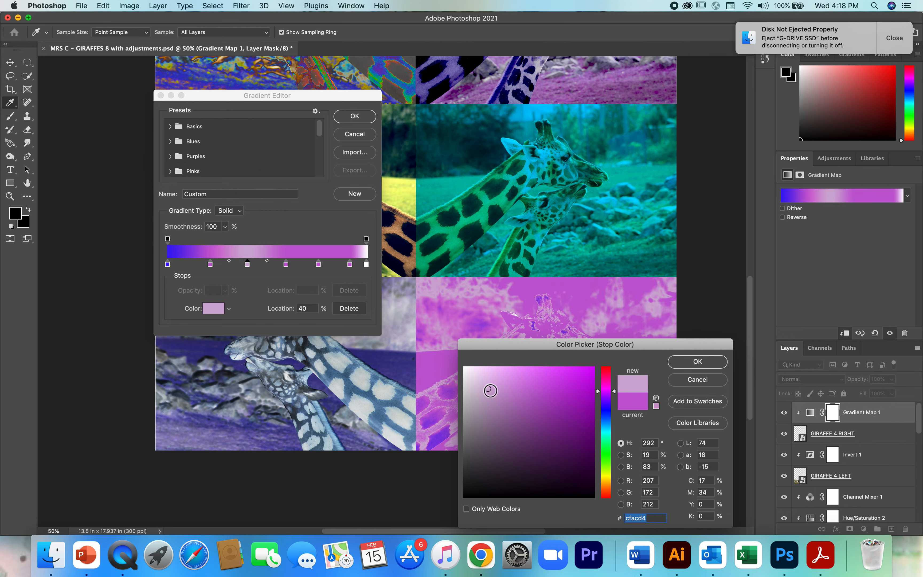
left_click_drag(520, 348, 632, 80)
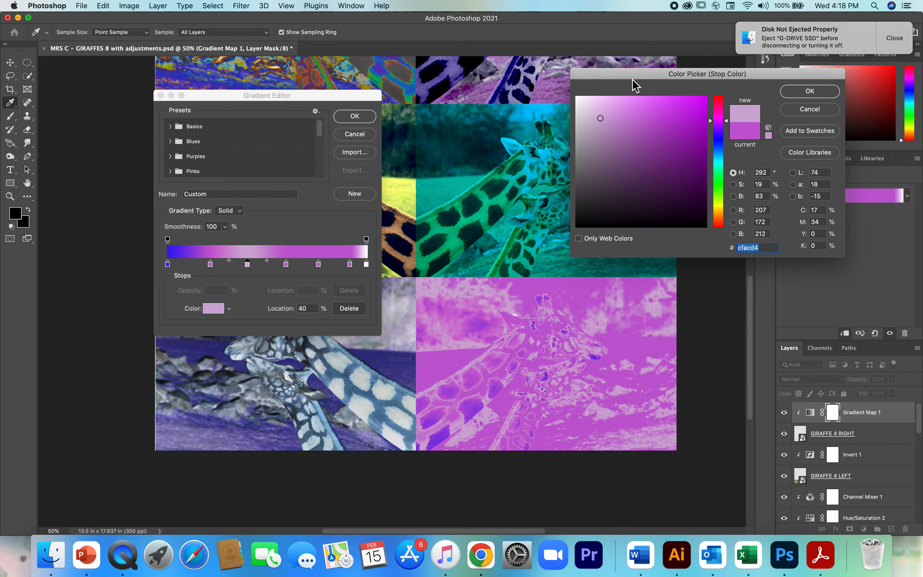
left_click(592, 109)
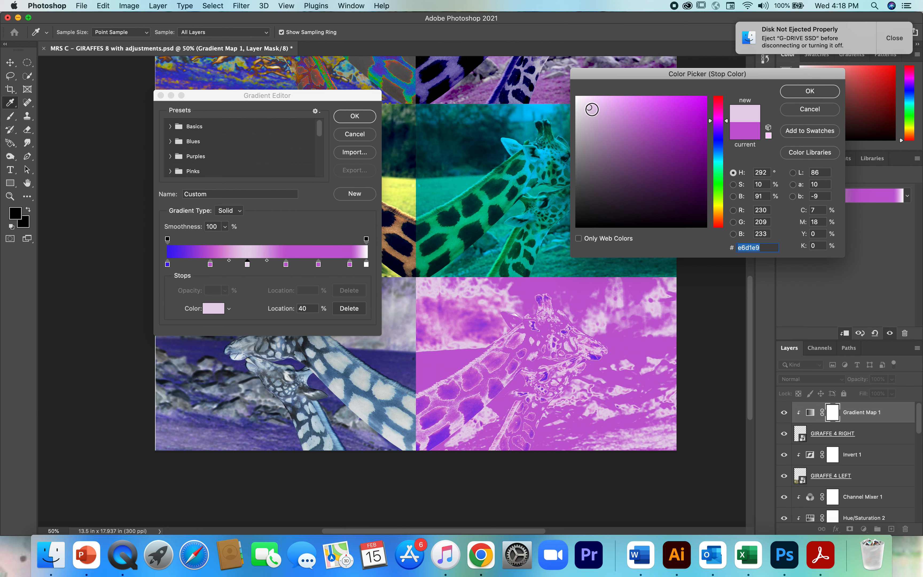
left_click(810, 92)
- Change the gradient stop at location 60% to the dark green #0d4108
double_click(286, 264)
left_click_drag(632, 161, 699, 187)
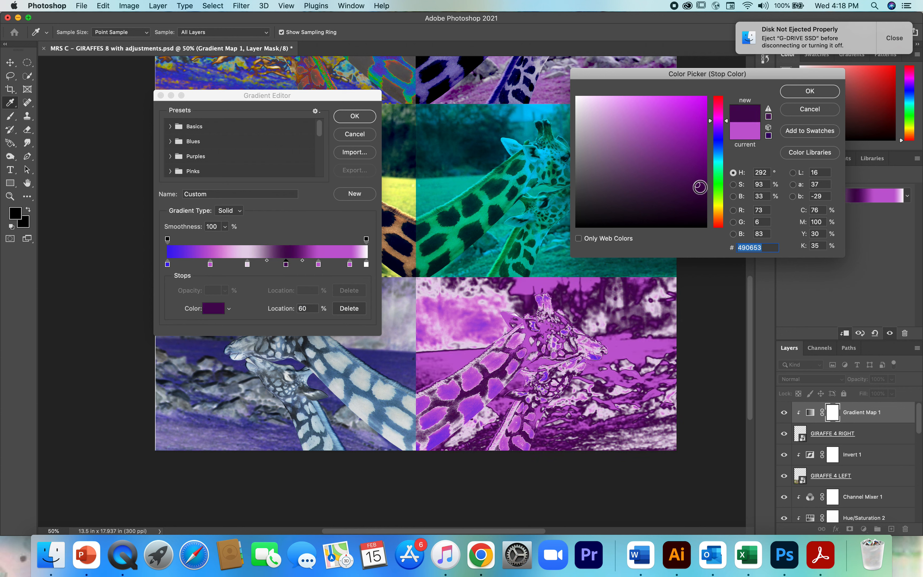
left_click(721, 178)
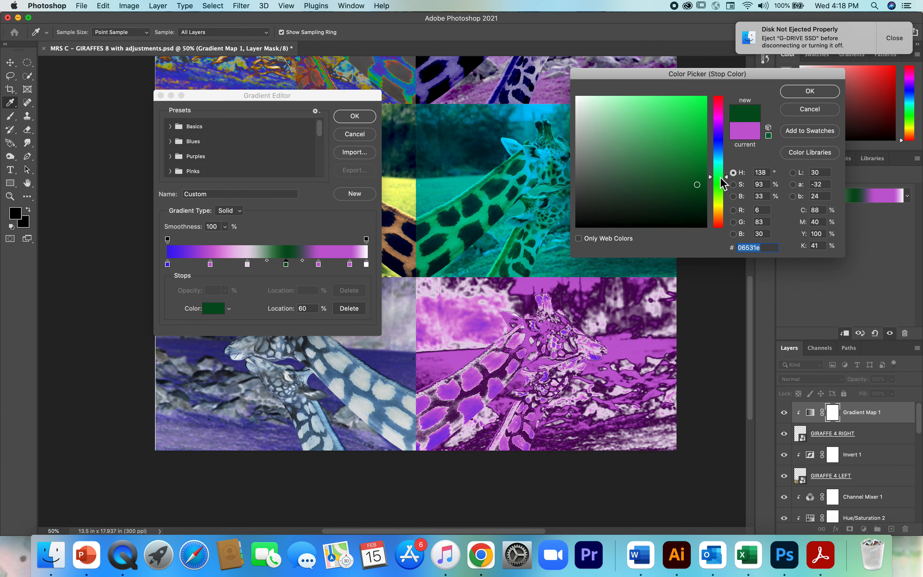
left_click(720, 186)
left_click(690, 162)
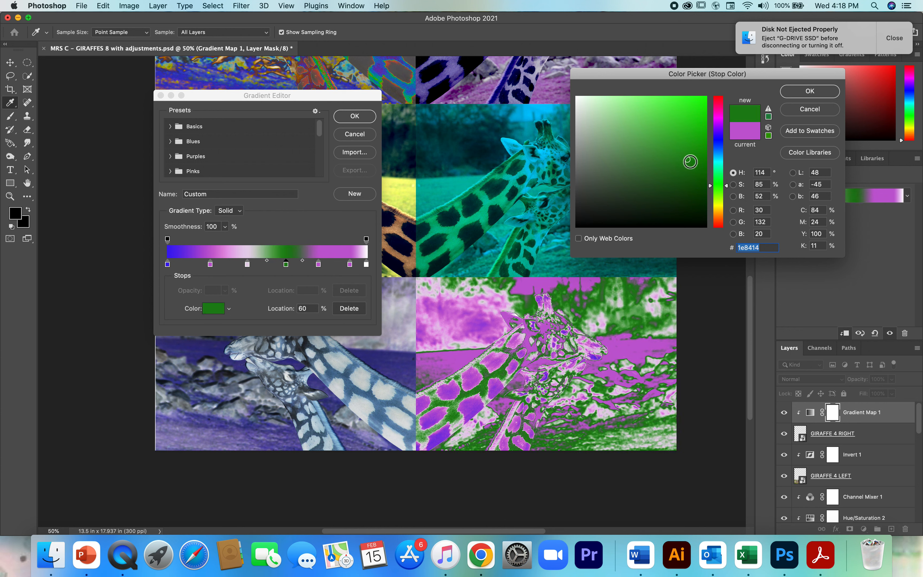
left_click(693, 175)
left_click(690, 194)
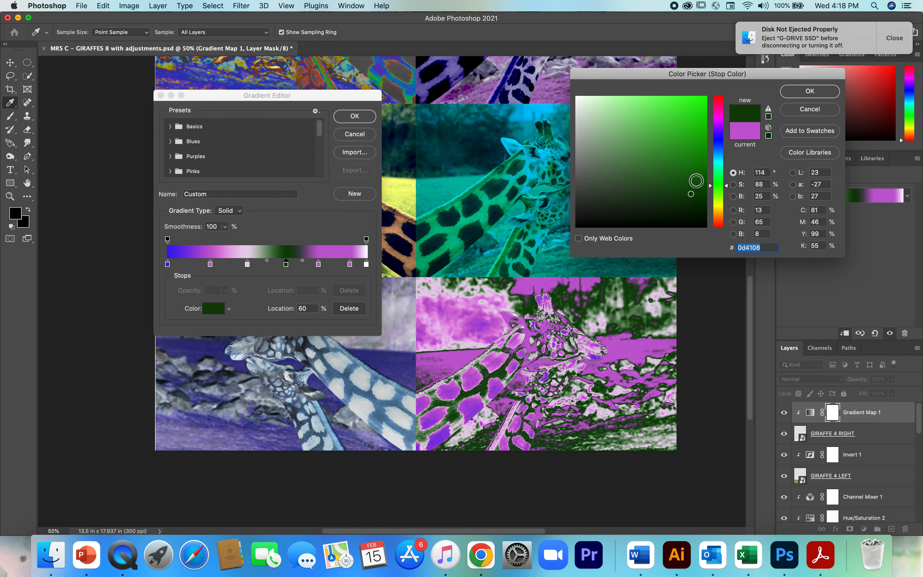
left_click(792, 95)
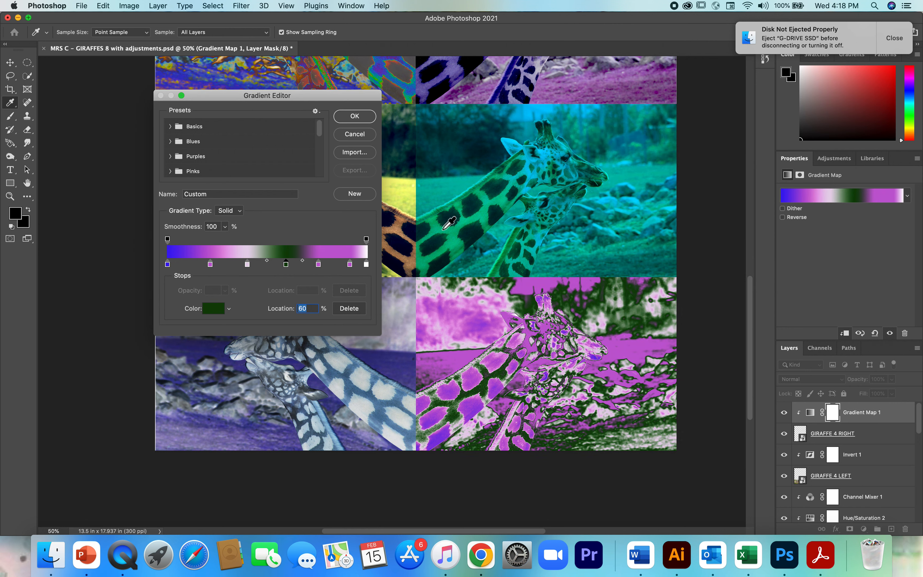
- Change the gradient stop at location 76% to the muted olive yellow #bcc07e
left_click(318, 264)
double_click(318, 264)
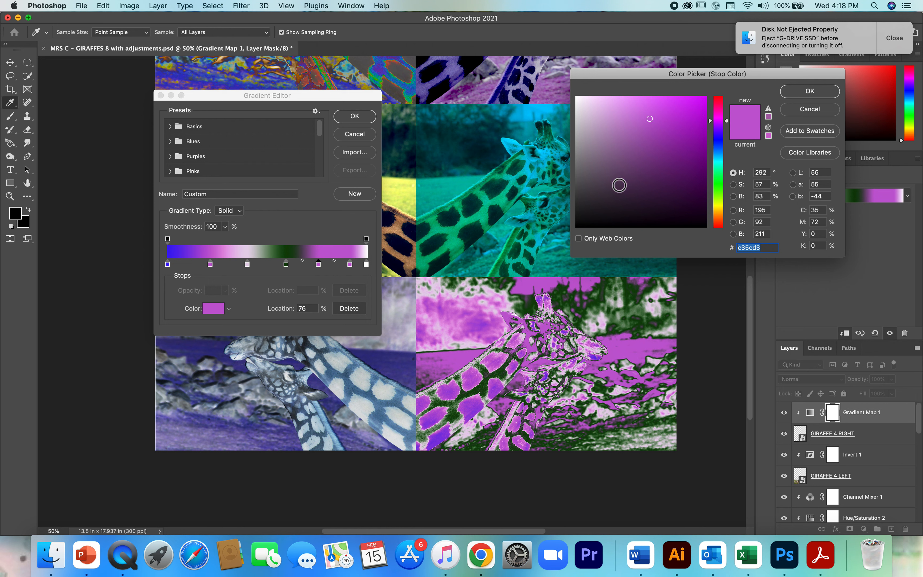
left_click(607, 176)
left_click(636, 122)
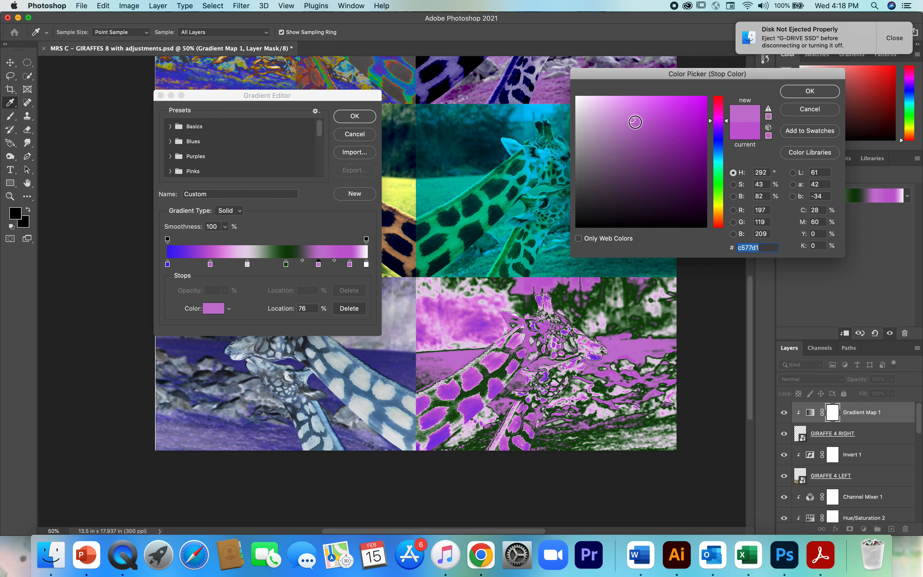
left_click(606, 135)
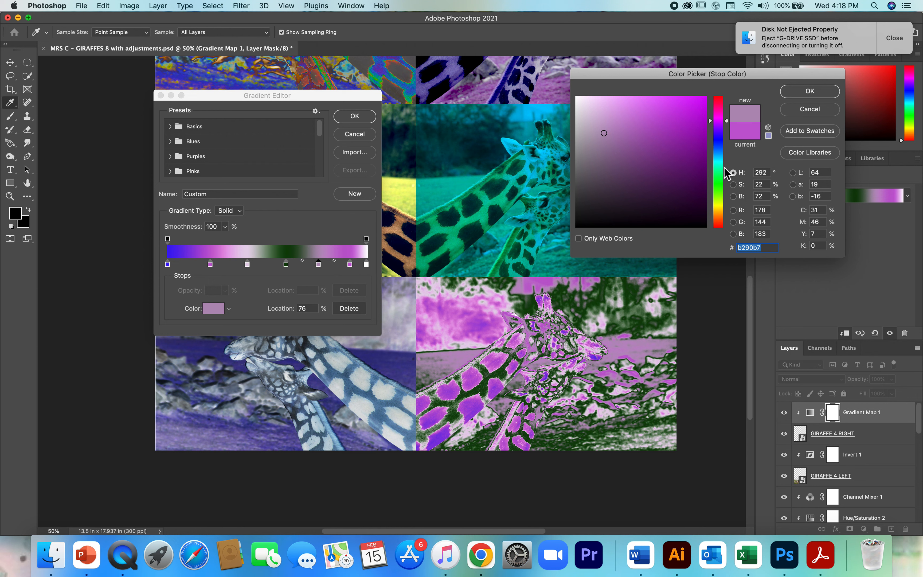
left_click(720, 204)
left_click(645, 143)
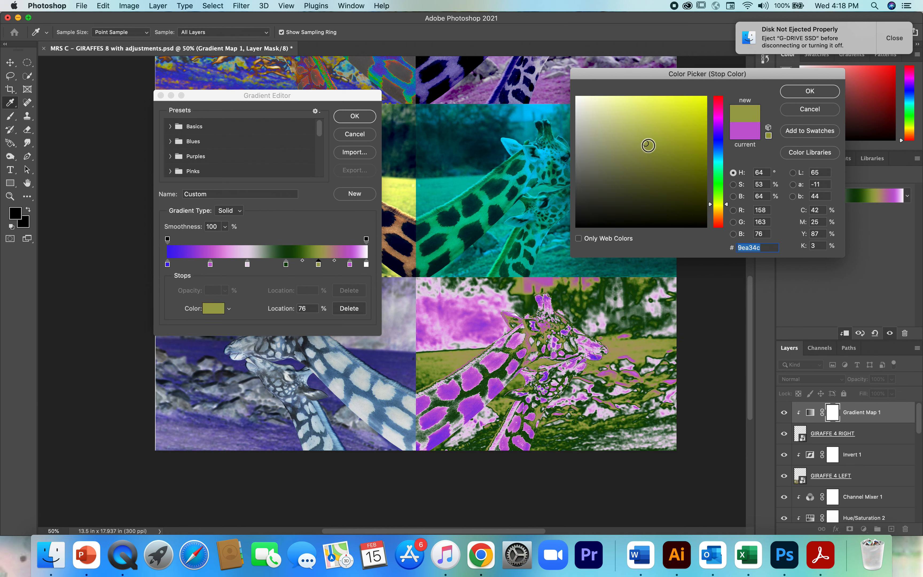
left_click(647, 122)
left_click(619, 112)
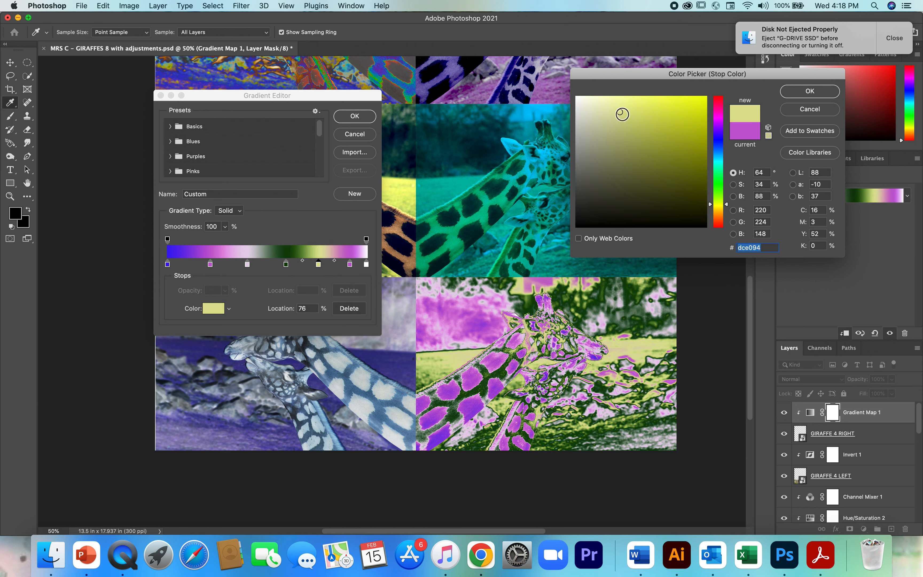
left_click(624, 142)
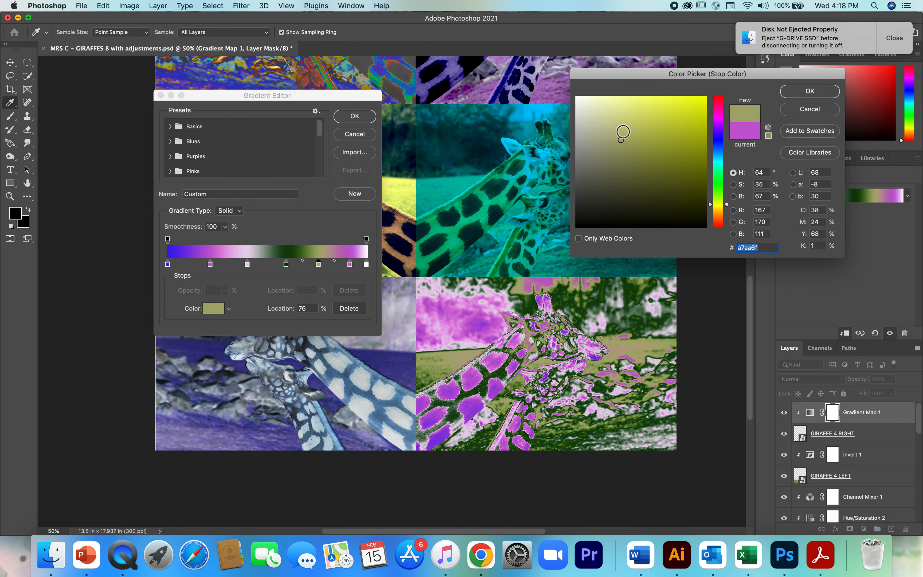
left_click(619, 128)
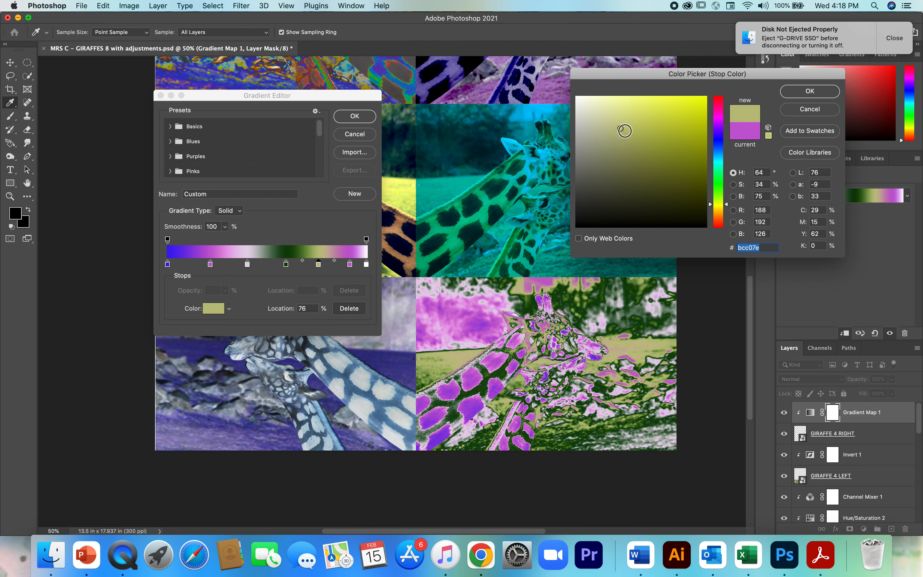
left_click(809, 91)
- Set the color of the gradient stop at location 91% to the dark navy #1a0a57
left_click(349, 264)
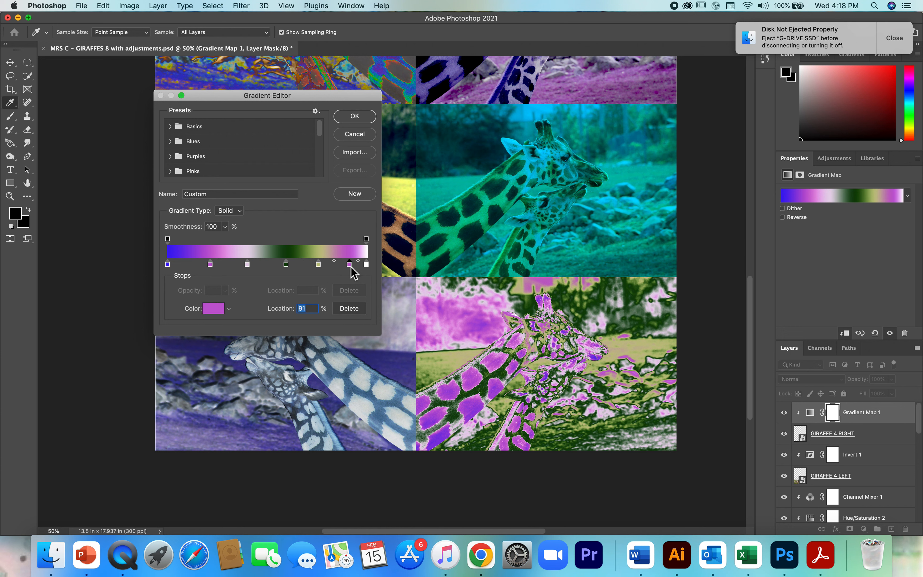
double_click(350, 265)
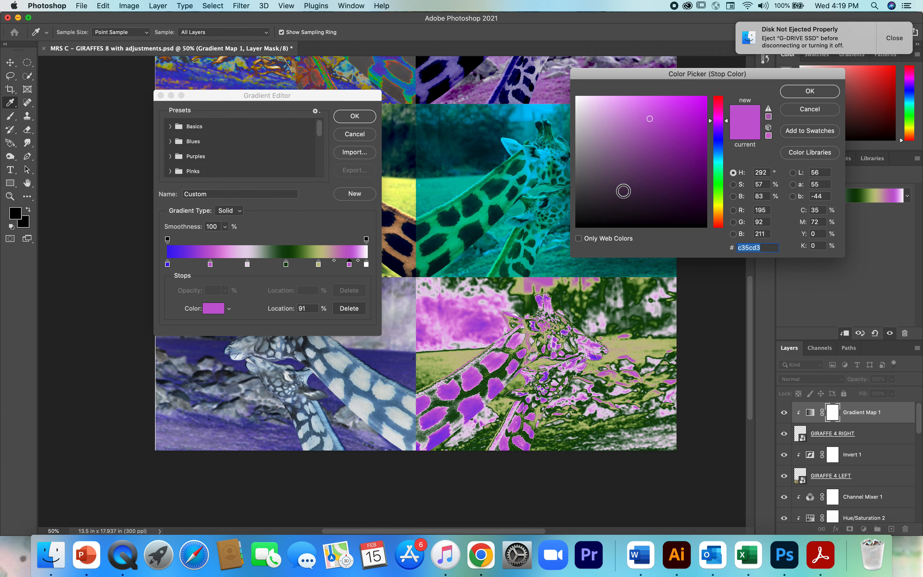
left_click(721, 141)
left_click(720, 136)
left_click_drag(687, 147, 695, 185)
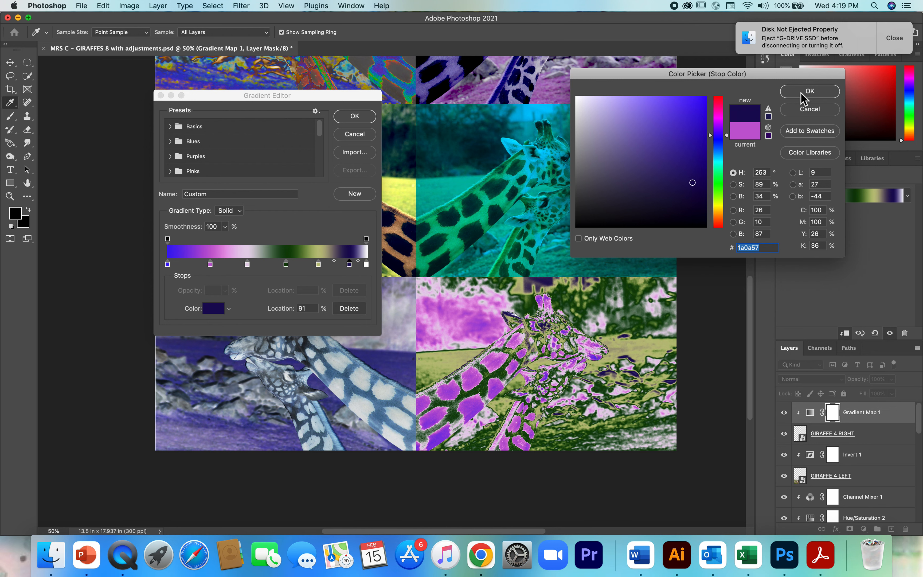
left_click(808, 92)
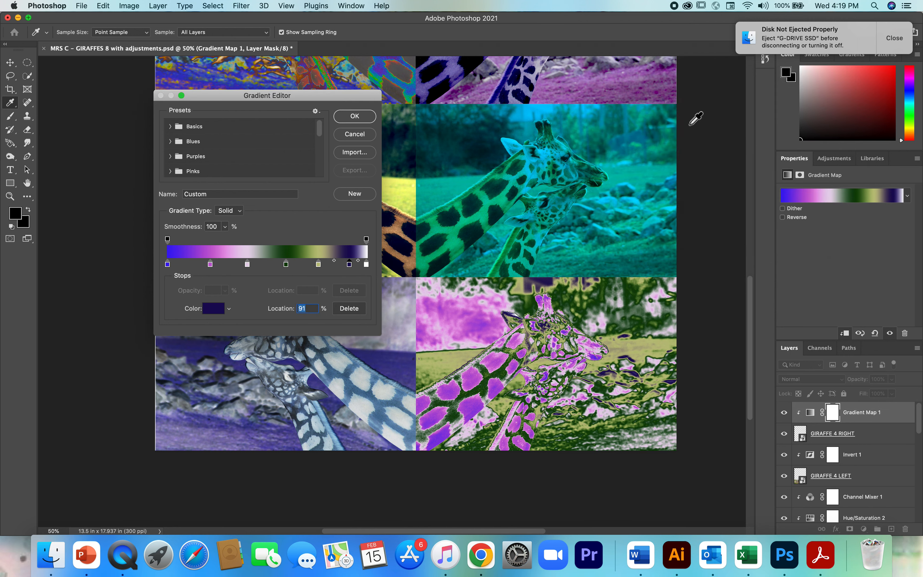
- Add four more dark navy color stops to the gradient, at locations 31%, 49%, 83% and 10%
left_click(228, 264)
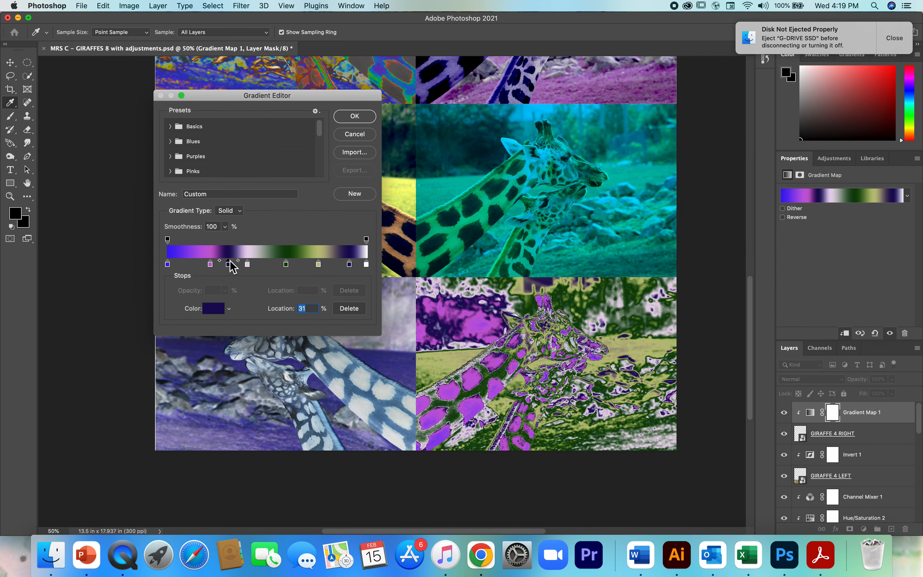
left_click_drag(230, 266, 268, 264)
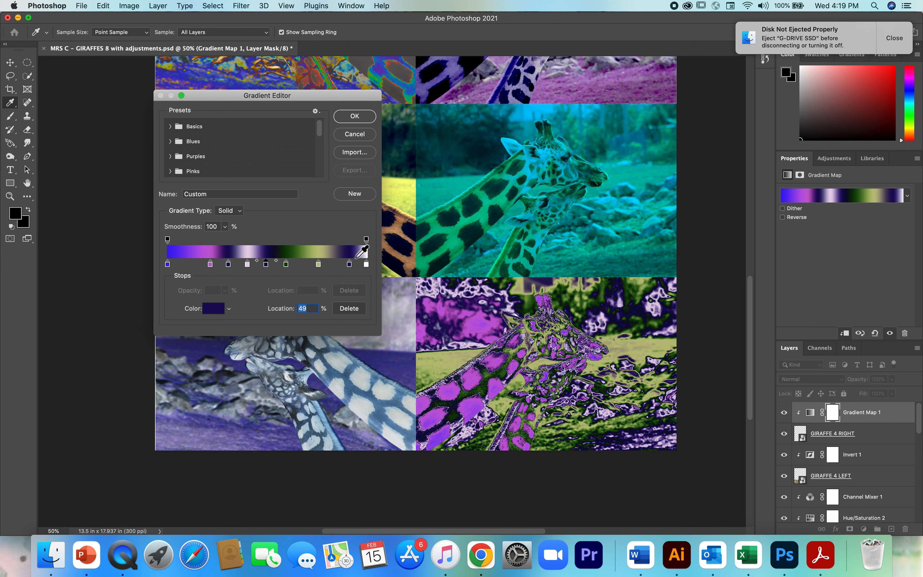
left_click(332, 264)
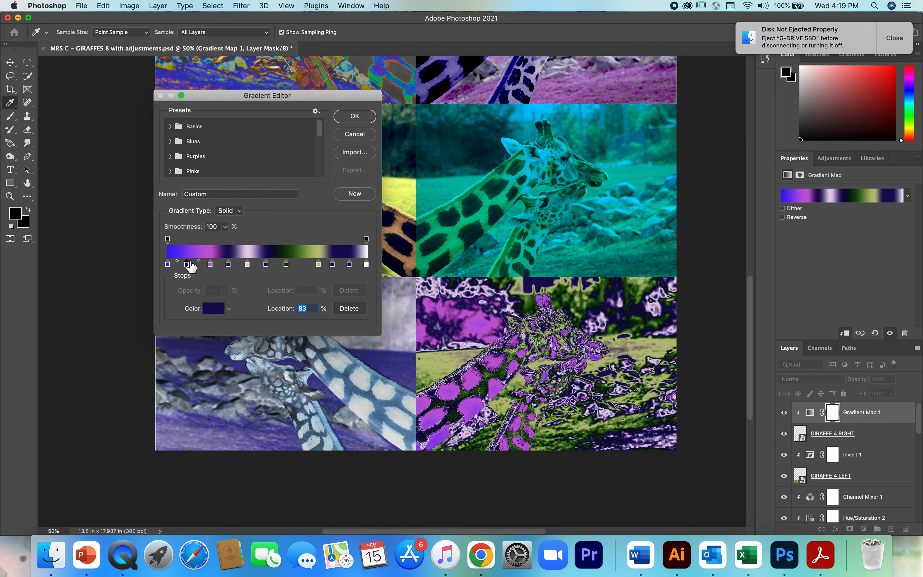
left_click(187, 264)
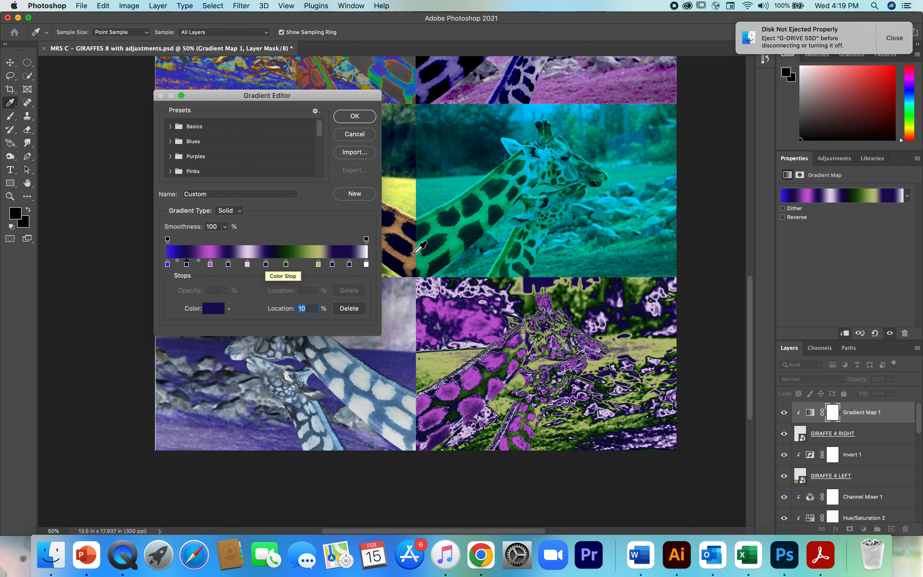
- Remove the navy stop at 49% and reposition its neighbors: navy to 29%, dark green to 55% and olive to 69%
left_click_drag(210, 264, 225, 267)
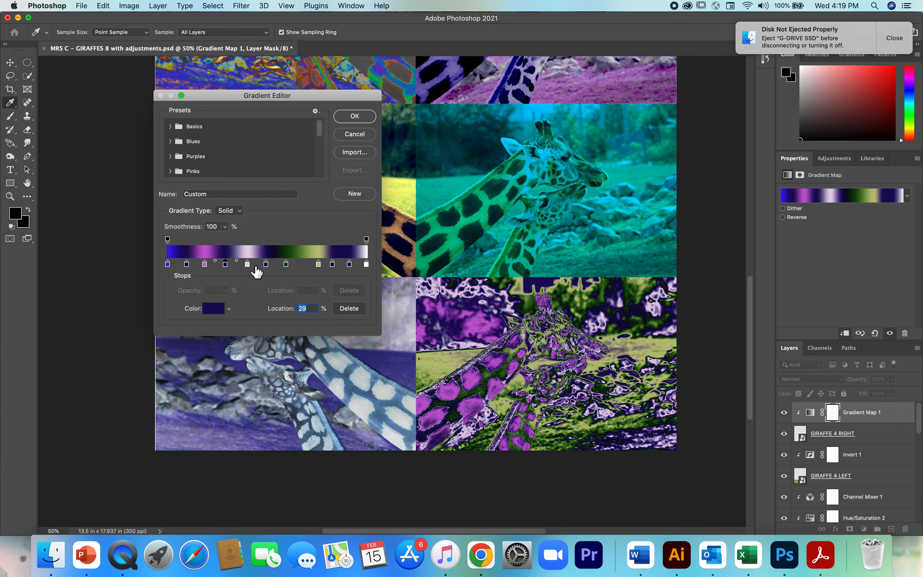
left_click_drag(287, 267, 294, 267)
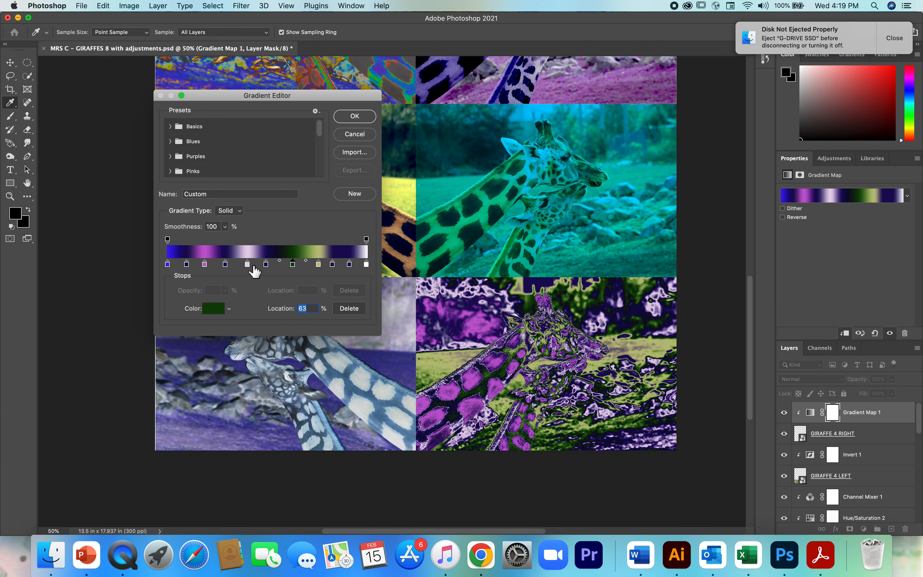
left_click_drag(267, 264, 269, 284)
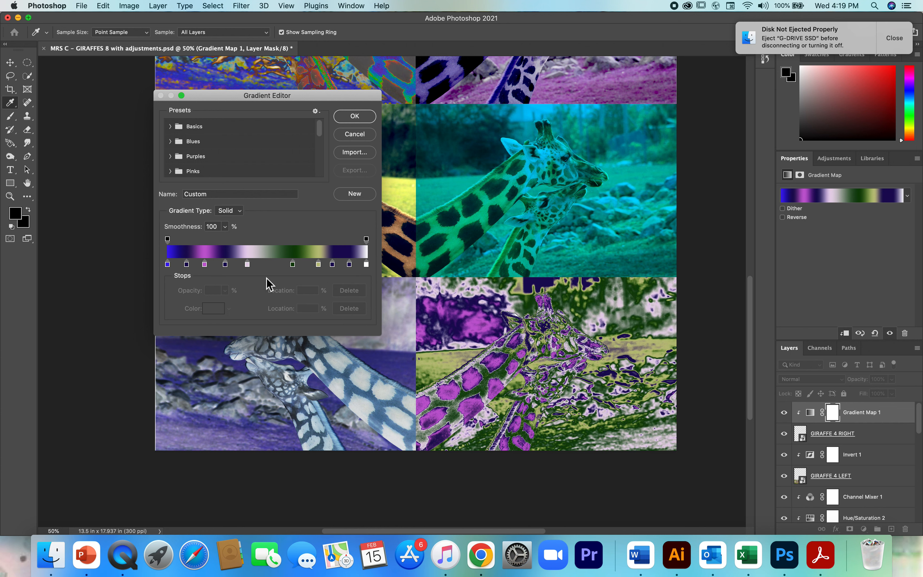
left_click_drag(293, 266, 279, 266)
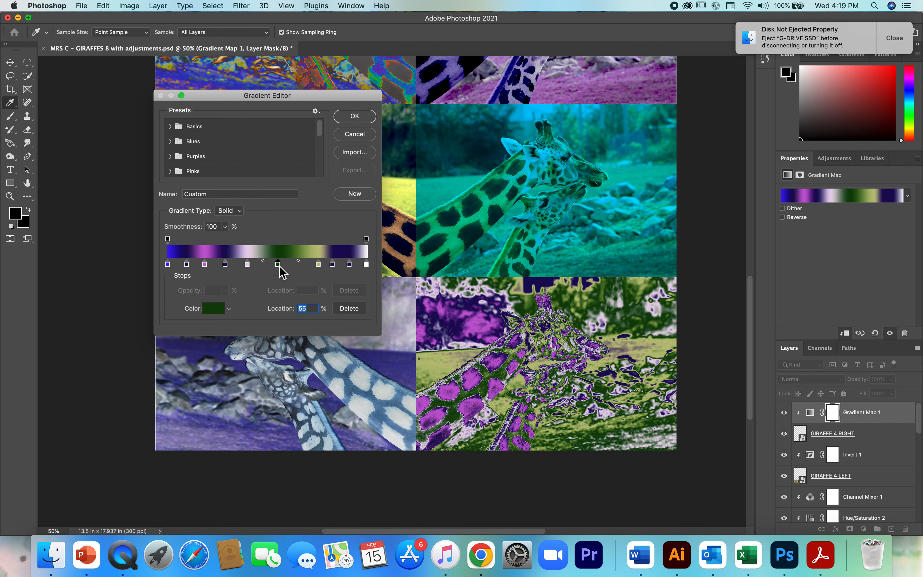
left_click_drag(318, 265, 307, 265)
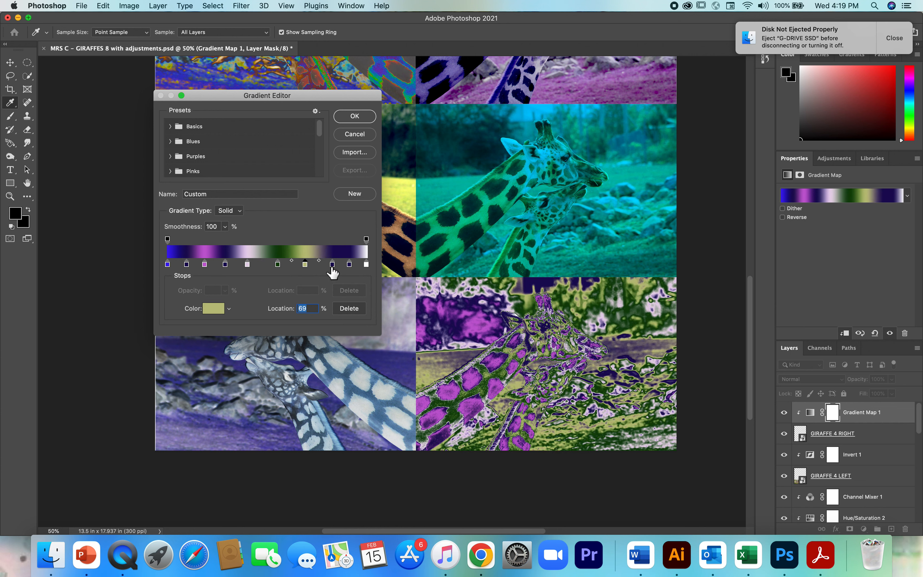
- Move the white stop inward, a navy stop to 100%, lilac to 43% and olive to 79%, add a lilac stop at 89%, and apply the gradient
left_click_drag(332, 264, 368, 265)
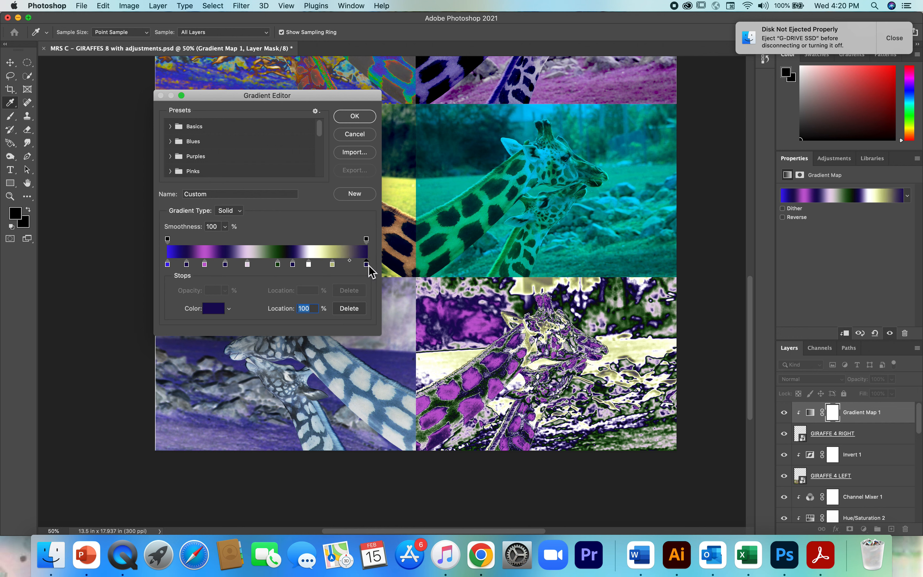
left_click_drag(247, 266, 255, 266)
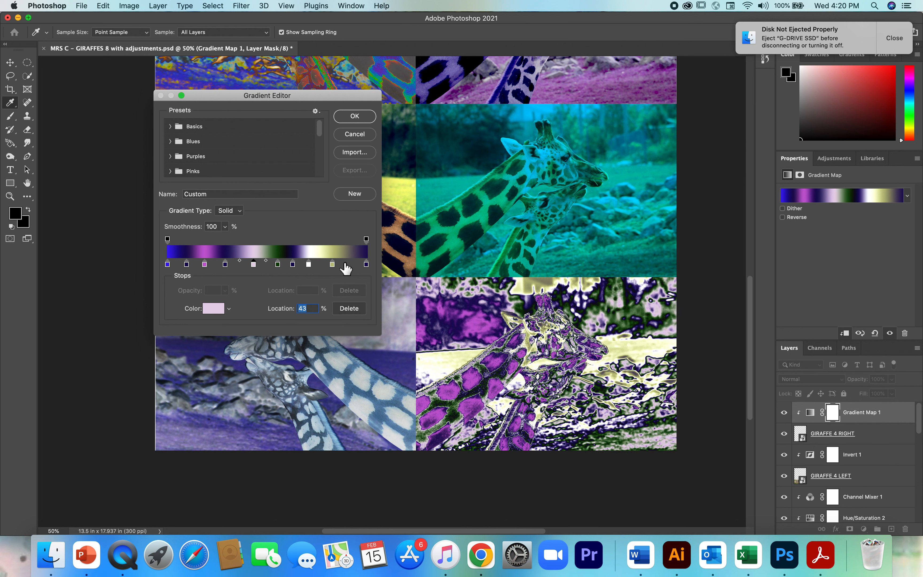
left_click(345, 266)
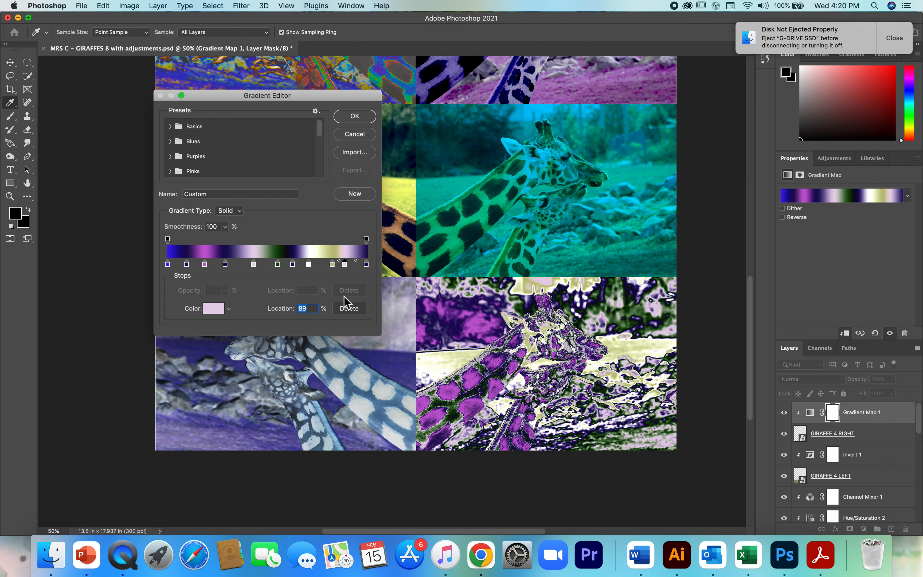
left_click_drag(333, 264, 327, 265)
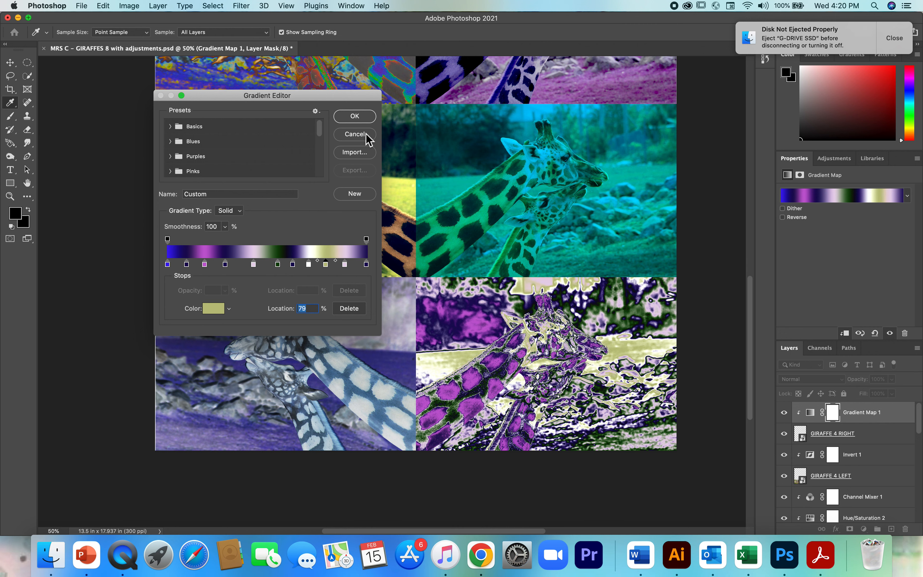
left_click(355, 122)
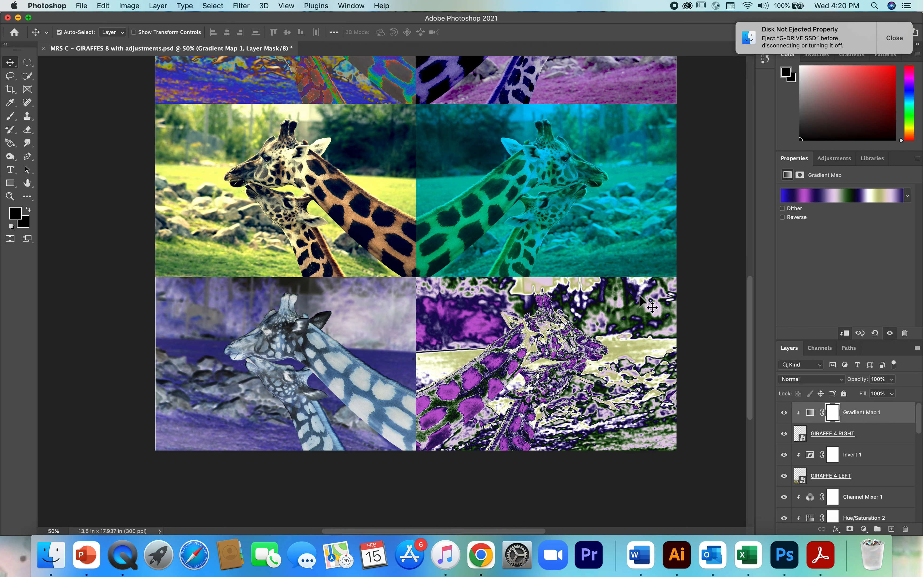
key("super+minus")
key("super+minus")
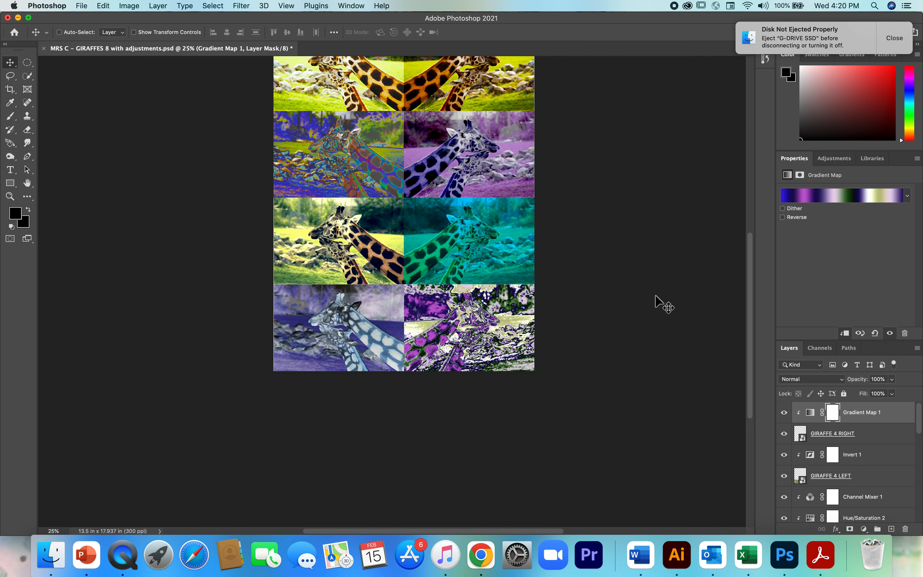
- Dismiss the disk notification and save the adjusted giraffe composition in its existing PSD file
scroll(664, 301, "up", 3)
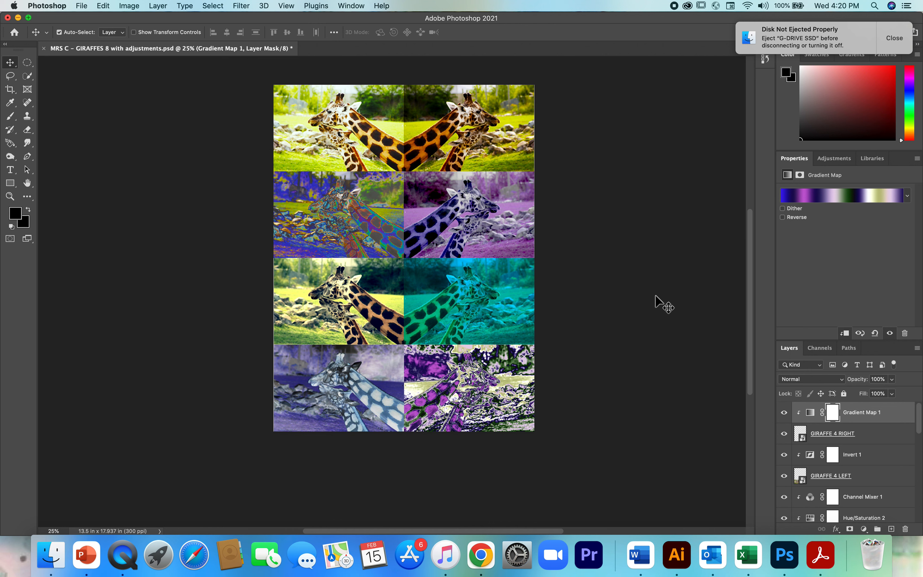
left_click(894, 38)
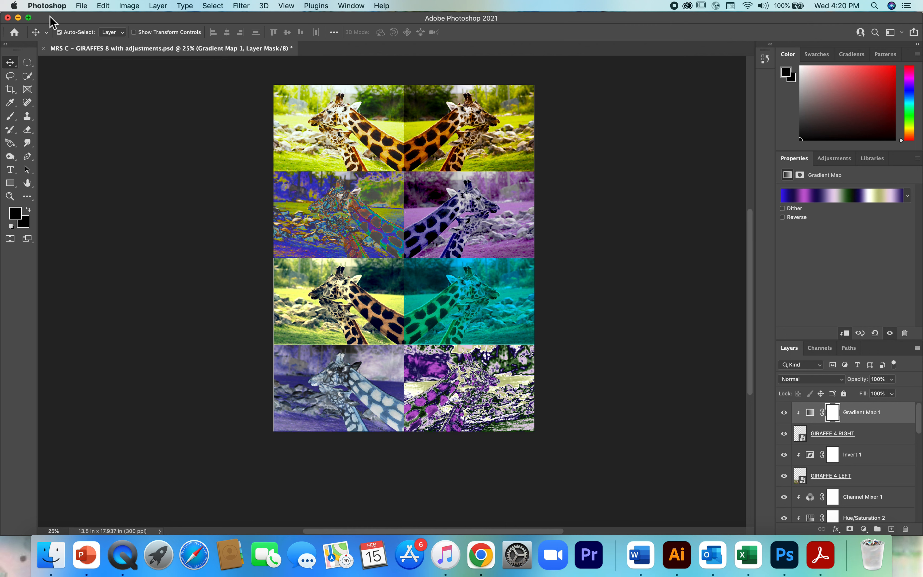
left_click(82, 6)
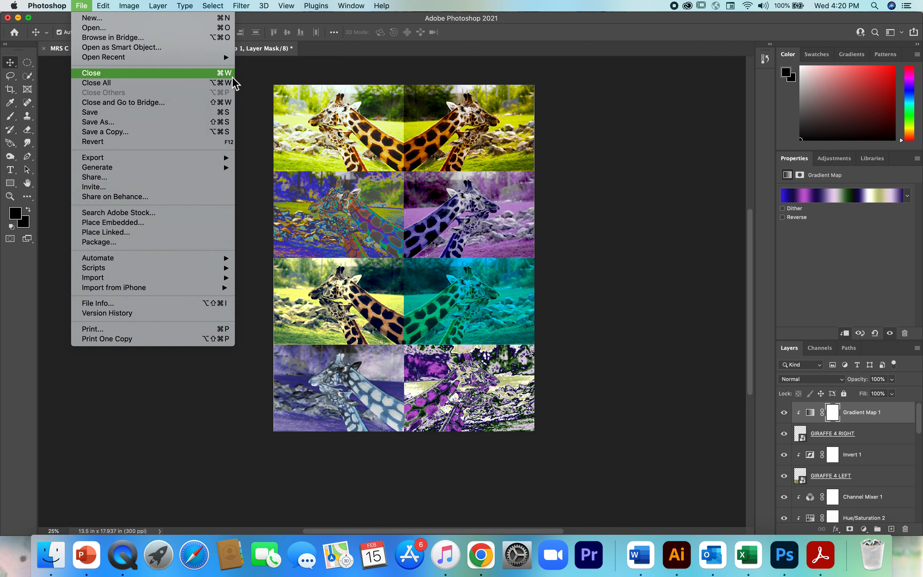
left_click(253, 87)
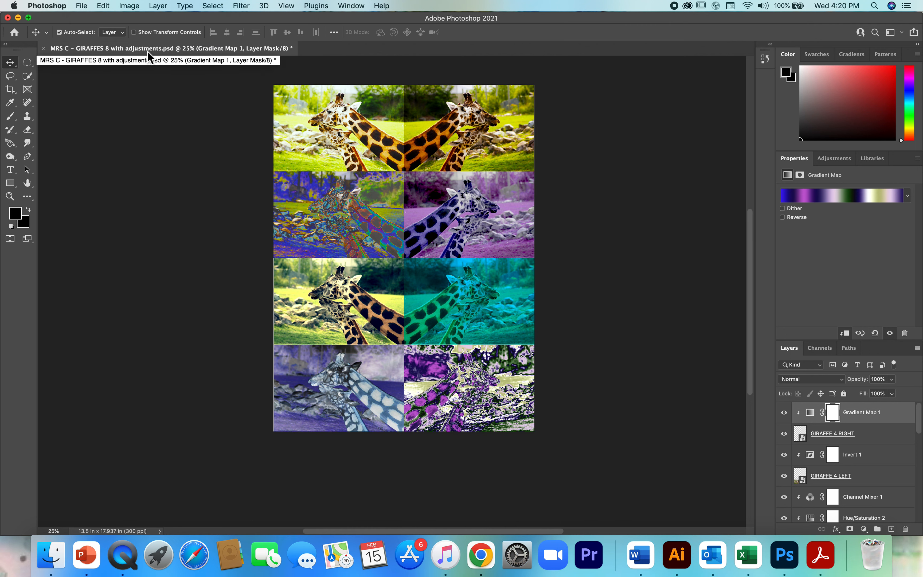
left_click(81, 6)
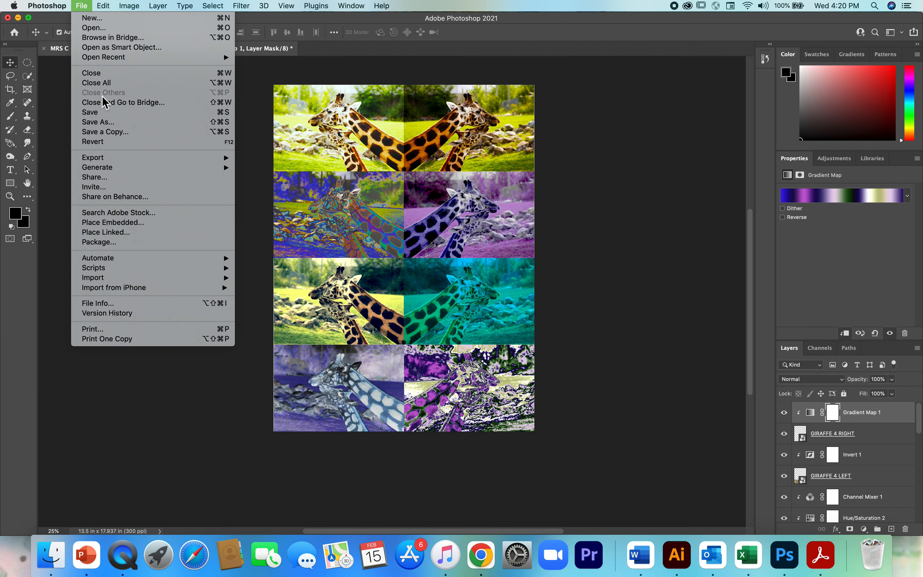
left_click(97, 114)
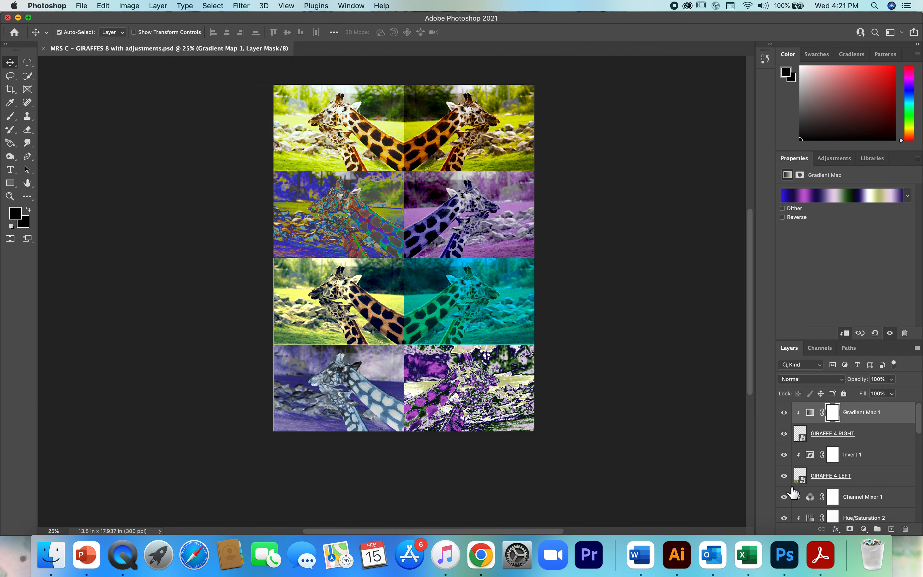
- Export the composition for the web as a maximum-quality JPEG named MRS-C---GIRAFFES-8-with-adjustments.jpg in the Projects folder
scroll(793, 490, "down", 5)
scroll(793, 493, "up", 5)
left_click(83, 7)
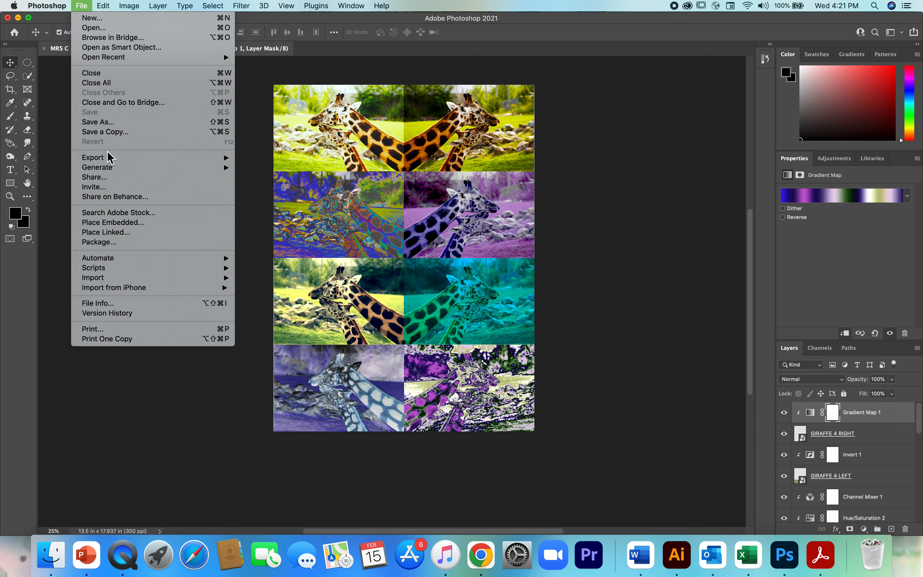
mouse_move(94, 159)
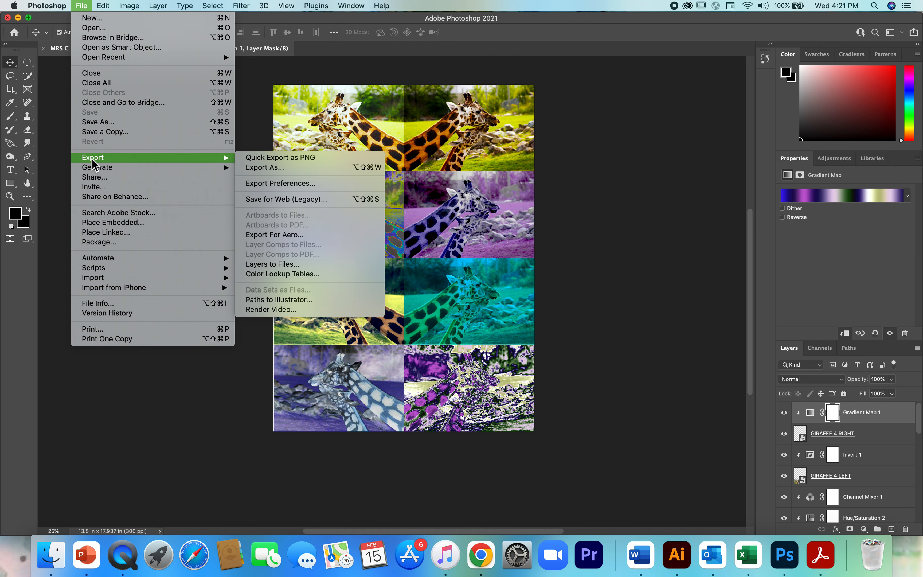
left_click(279, 202)
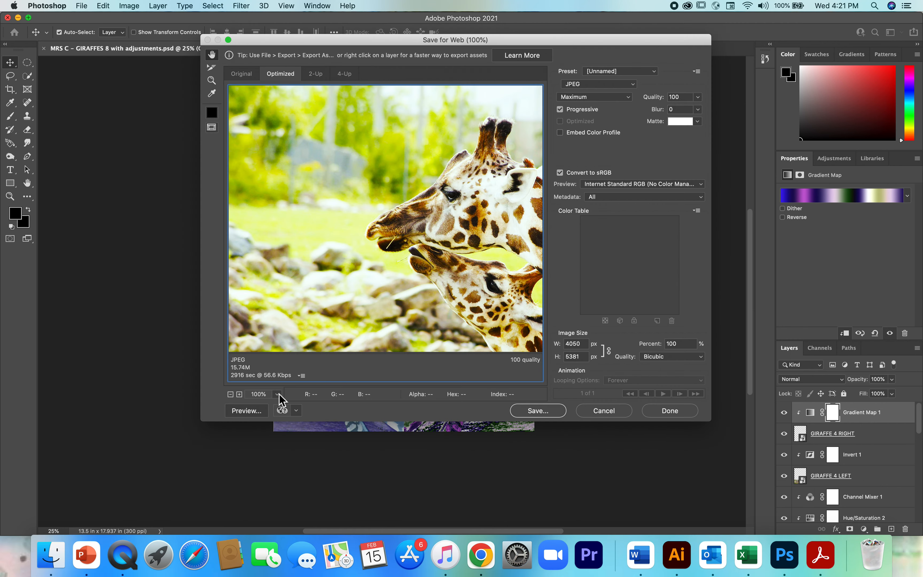
left_click(233, 397)
left_click(234, 397)
left_click(233, 397)
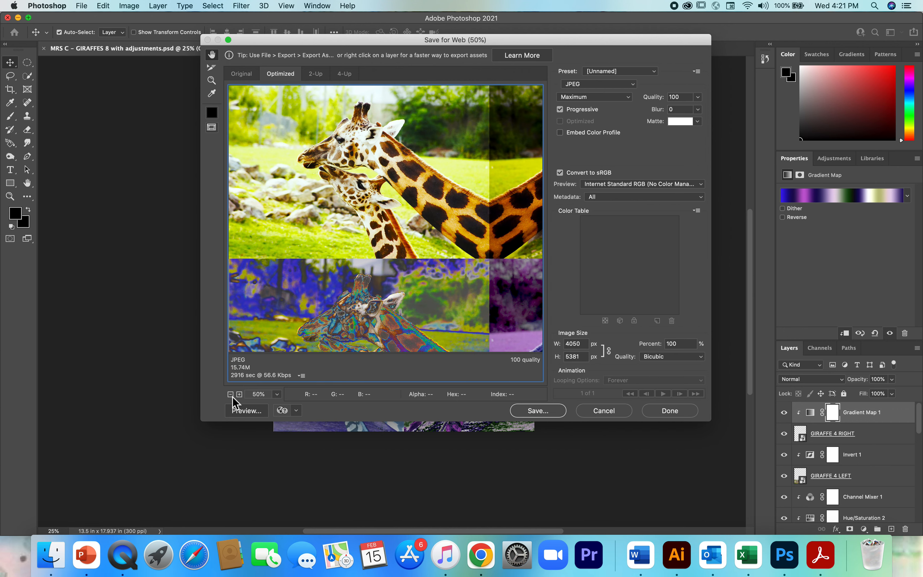
left_click(233, 397)
left_click(233, 397)
left_click(233, 396)
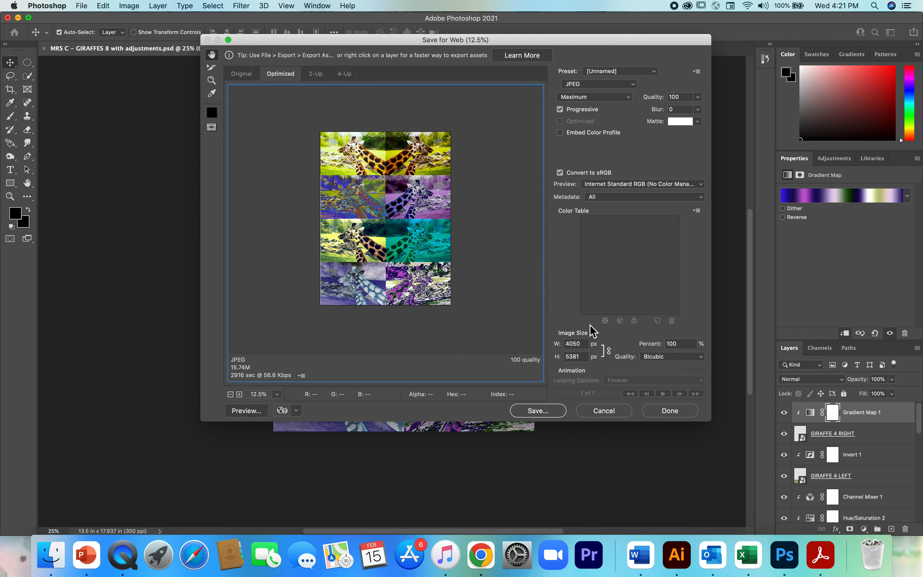
left_click(545, 411)
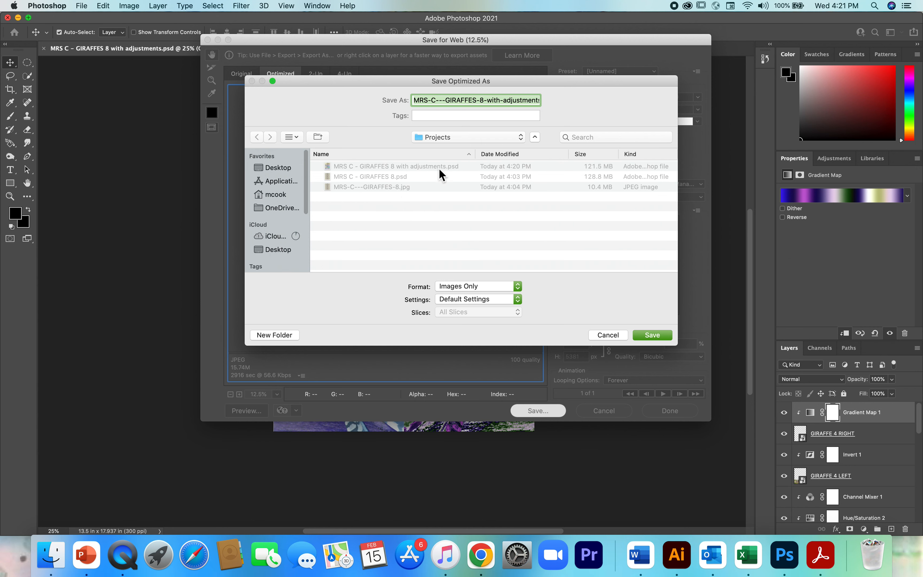
left_click(654, 336)
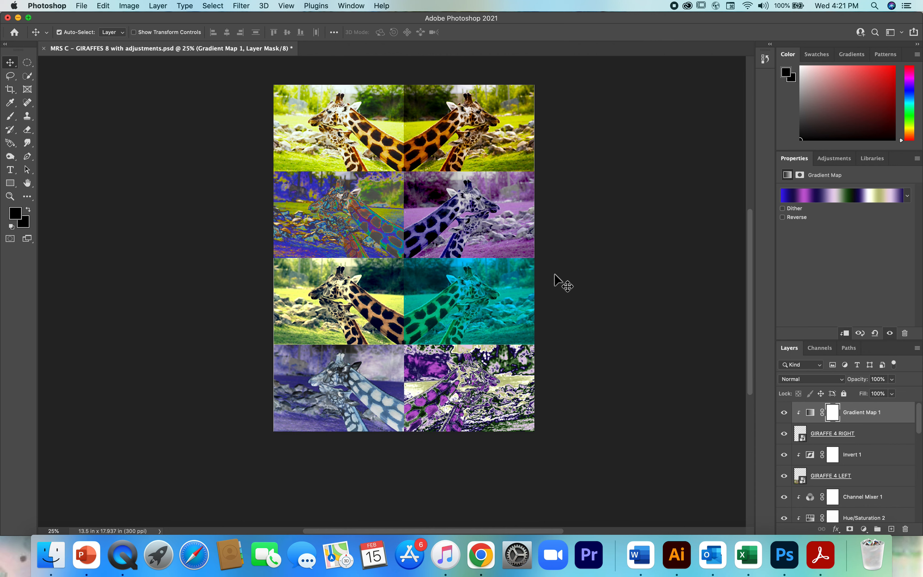
- Save the document on the computer as a new Photoshop file named MRS C - GIRAFFES 8 with filter.psd in the Projects folder
mouse_move(558, 18)
left_mouse_down()
mouse_move(559, 41)
mouse_move(555, 13)
left_mouse_up()
left_click(79, 9)
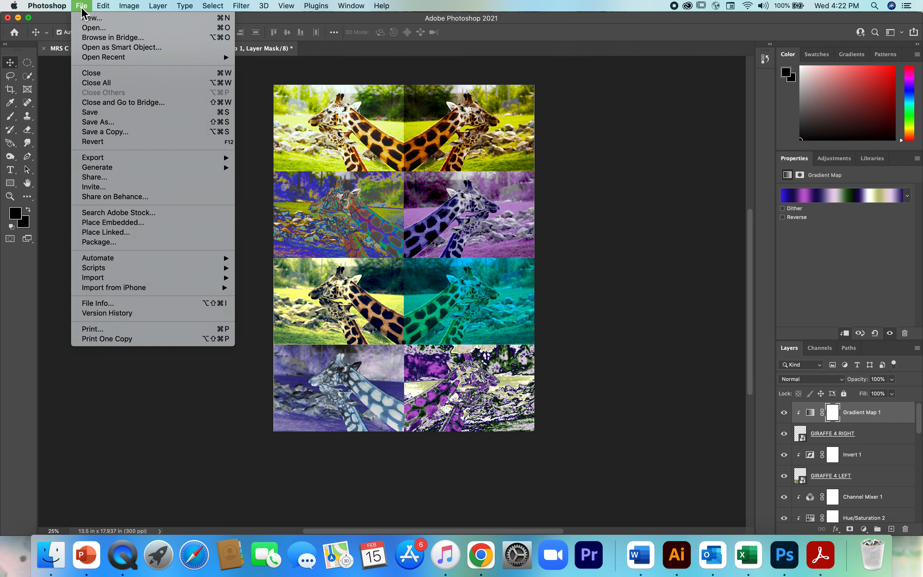
left_click(104, 123)
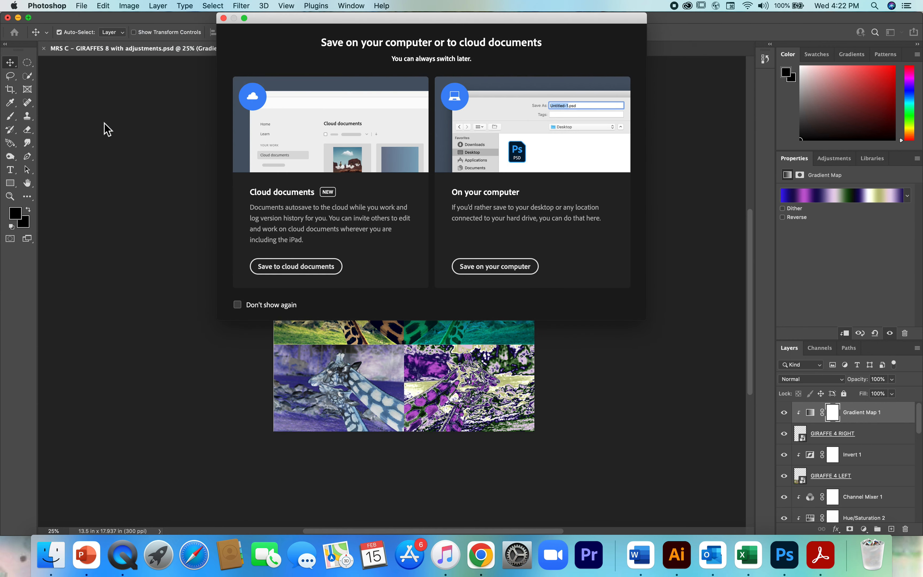
left_click(472, 268)
left_click(501, 103)
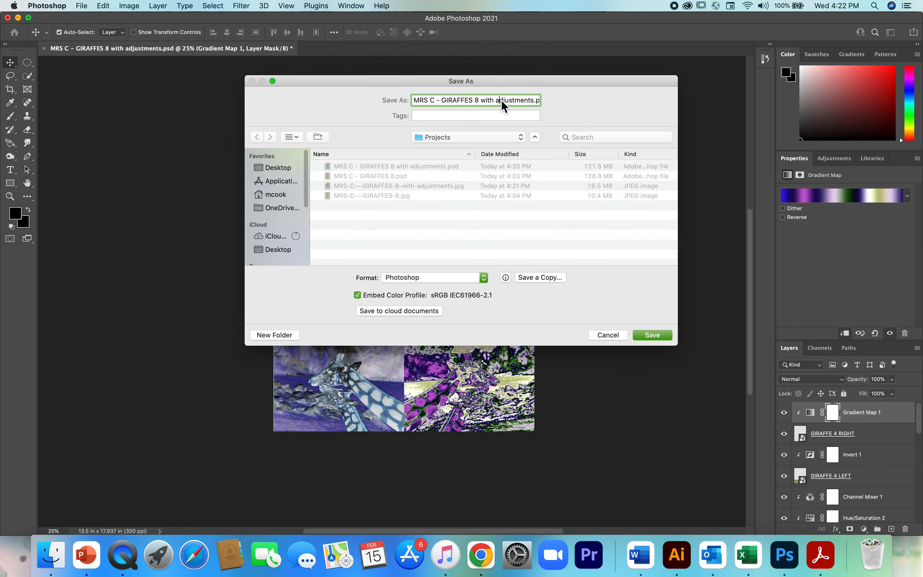
key("Delete")
key("Delete")
key("Delete")
key("Delete")
key("Delete")
key("Delete")
key("Delete")
key("Delete")
key("Delete")
key("Delete")
key("BackSpace")
type("filter")
left_click(649, 333)
left_click(587, 244)
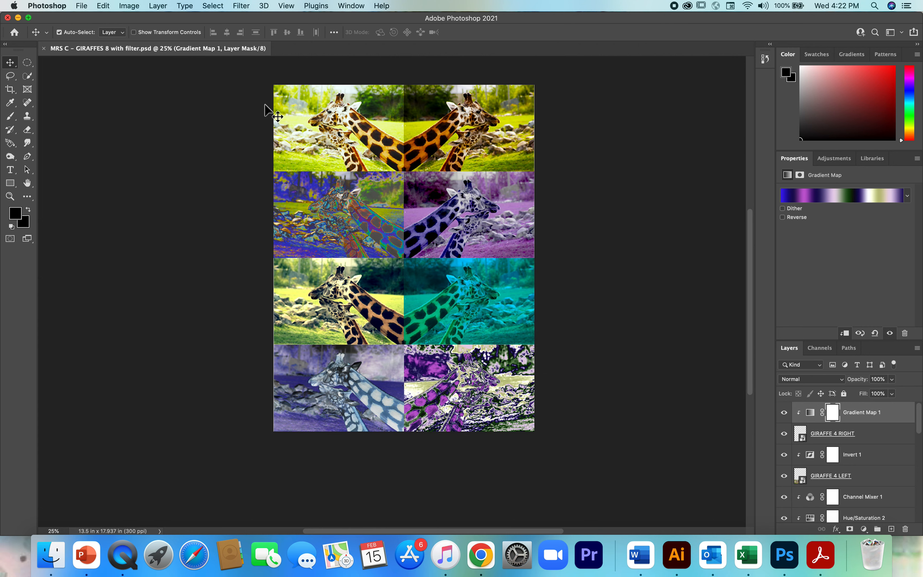
- Flatten all giraffe and adjustment layers into a single background layer
left_click_drag(918, 418, 920, 379)
left_click(158, 10)
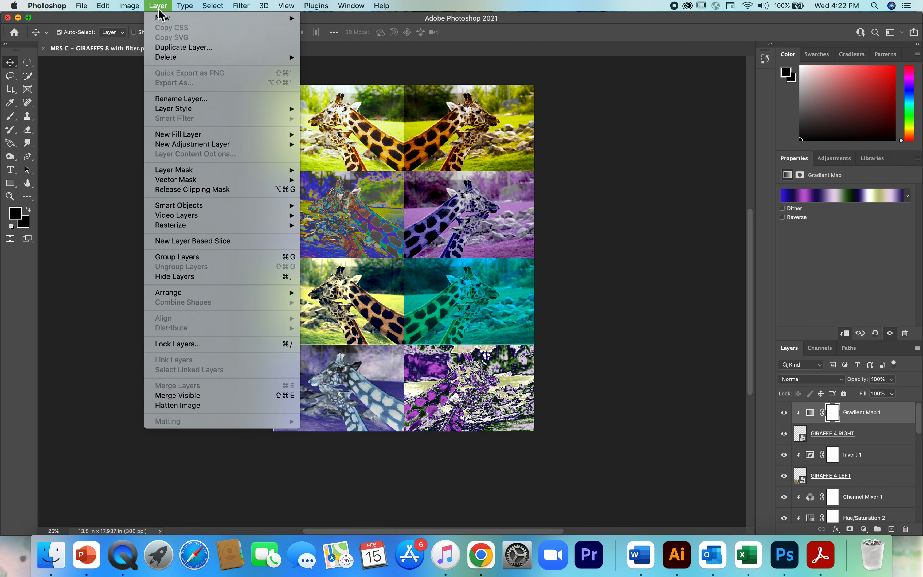
left_click(175, 409)
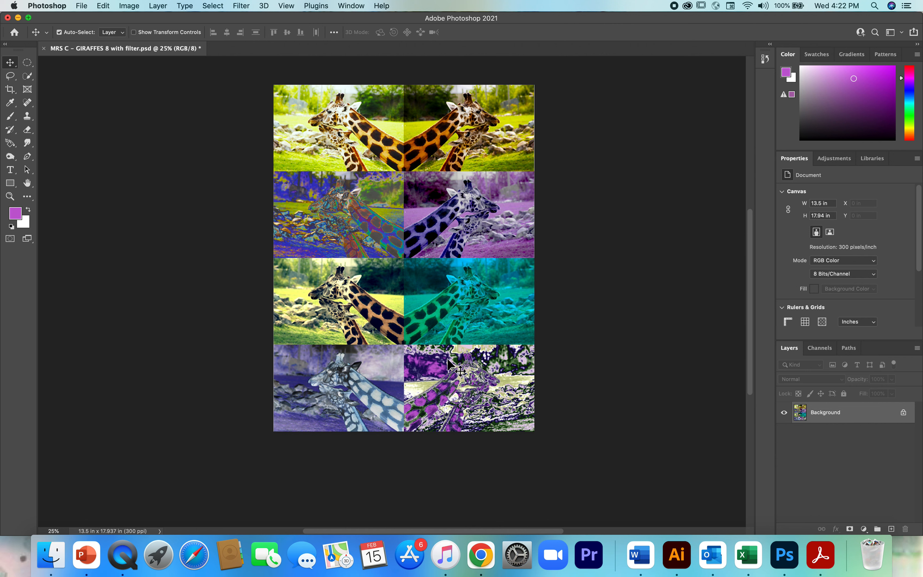
- Open the Filter Gallery for the flattened image with the whole composition shown in its preview
left_click(235, 8)
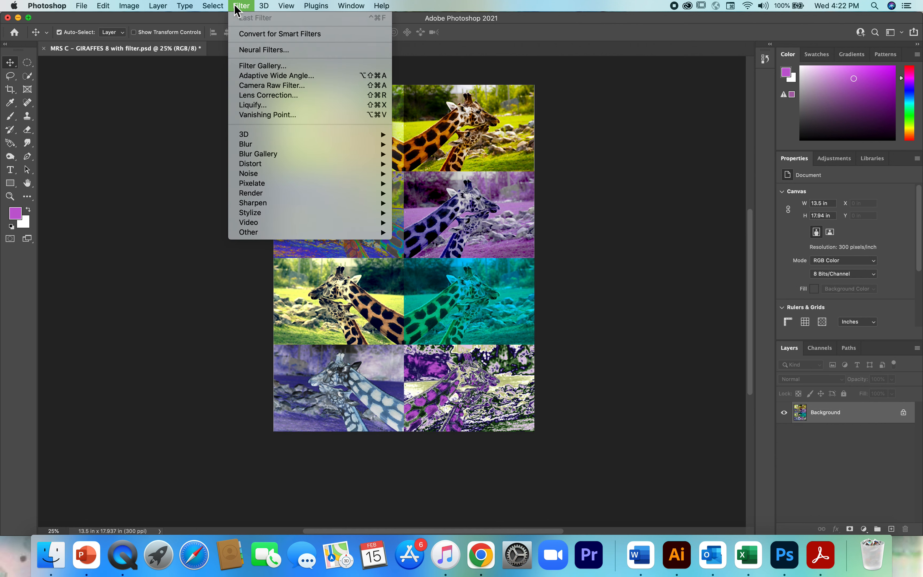
left_click(263, 67)
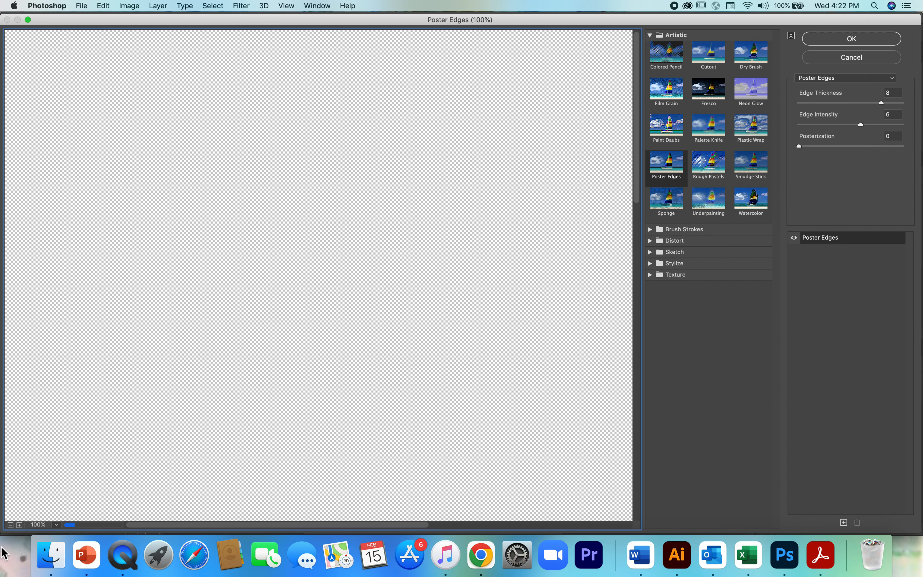
left_click(11, 525)
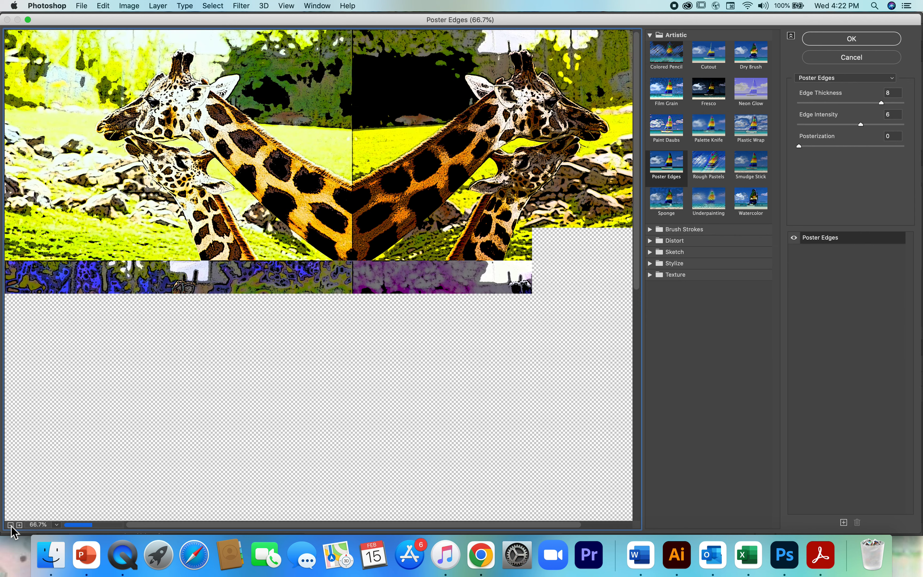
left_click(10, 525)
left_click(10, 525)
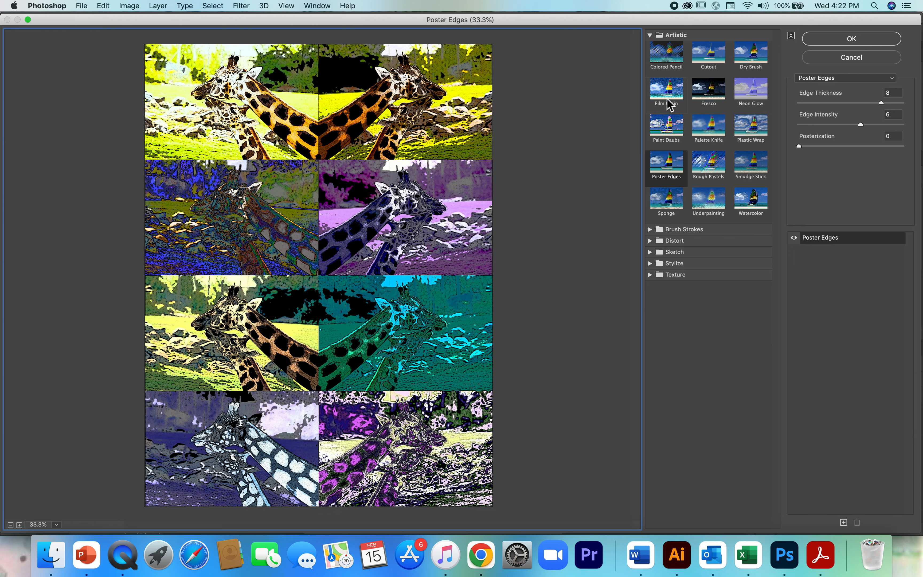
- Try the Colored Pencil filter and the Cutout filter, testing Cutout with 4 and 6 levels
left_click(677, 56)
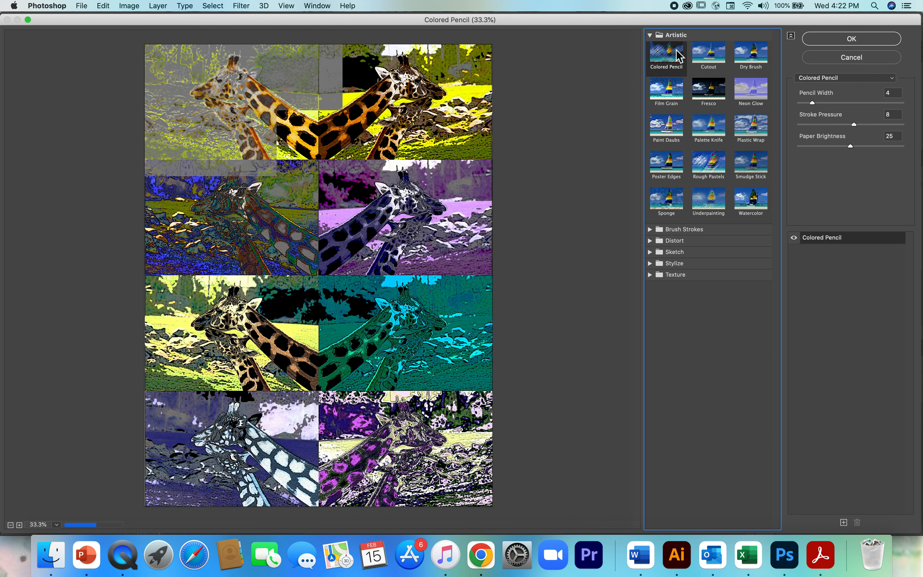
left_click(716, 61)
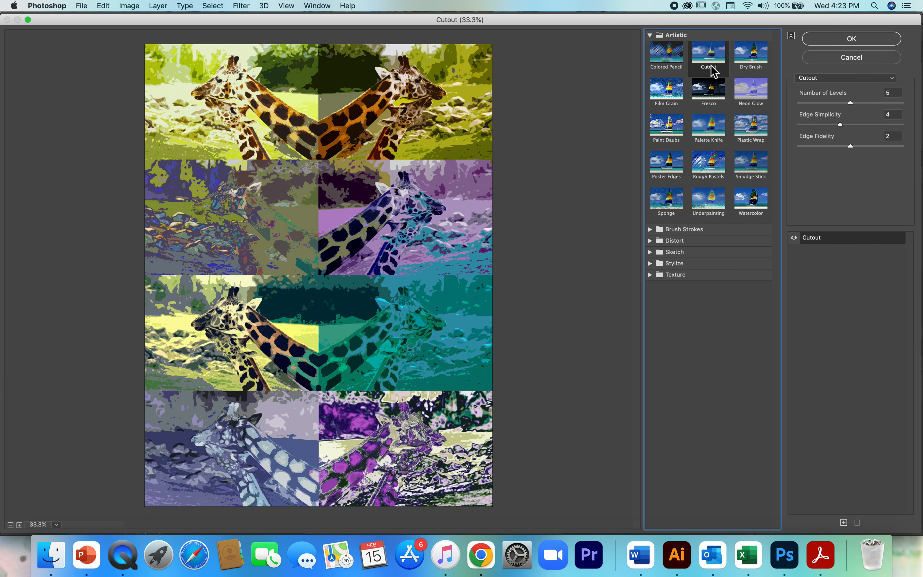
left_click(850, 104)
left_click_drag(850, 104, 835, 104)
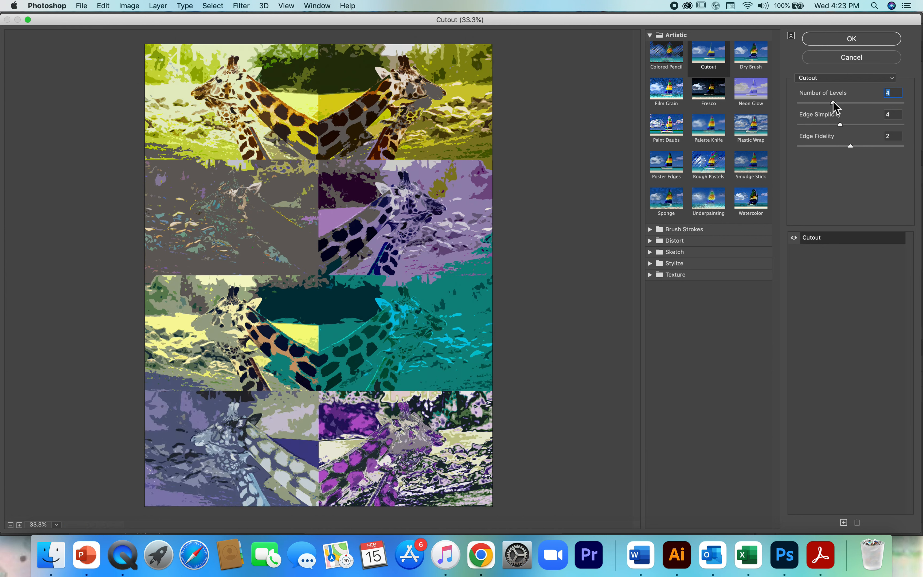
left_click_drag(832, 102, 862, 103)
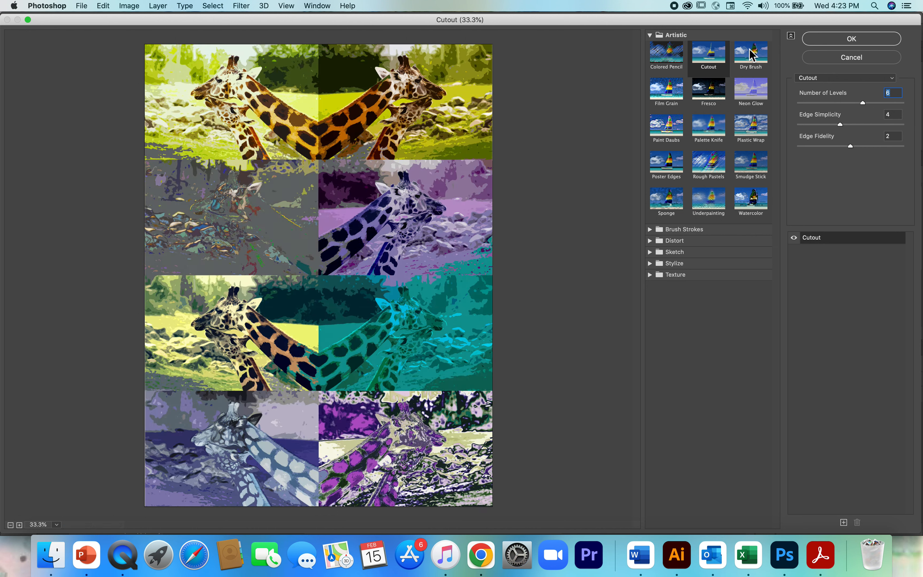
- Try the Fresco filter with brush size 1, and Poster Edges with edge thickness 4 and edge intensity 4
left_click(703, 94)
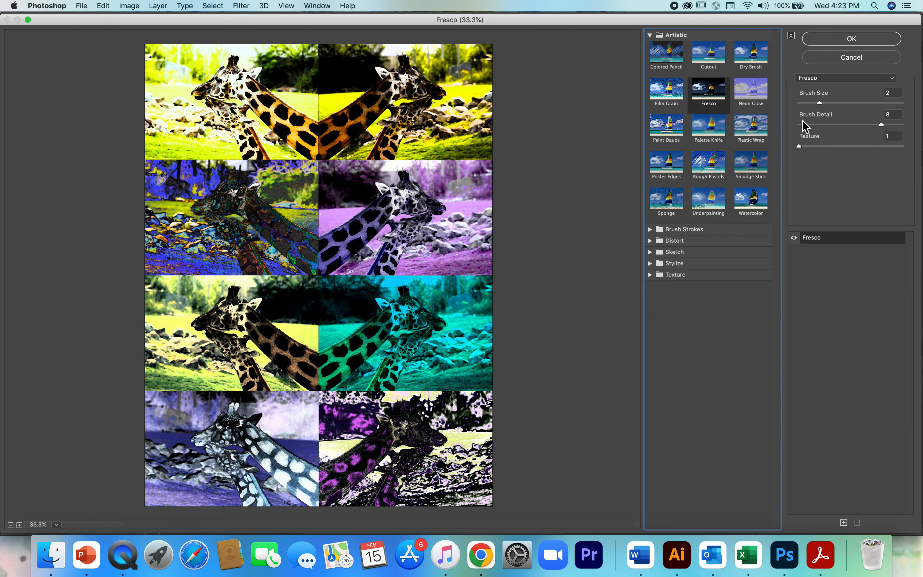
left_click_drag(819, 103, 809, 104)
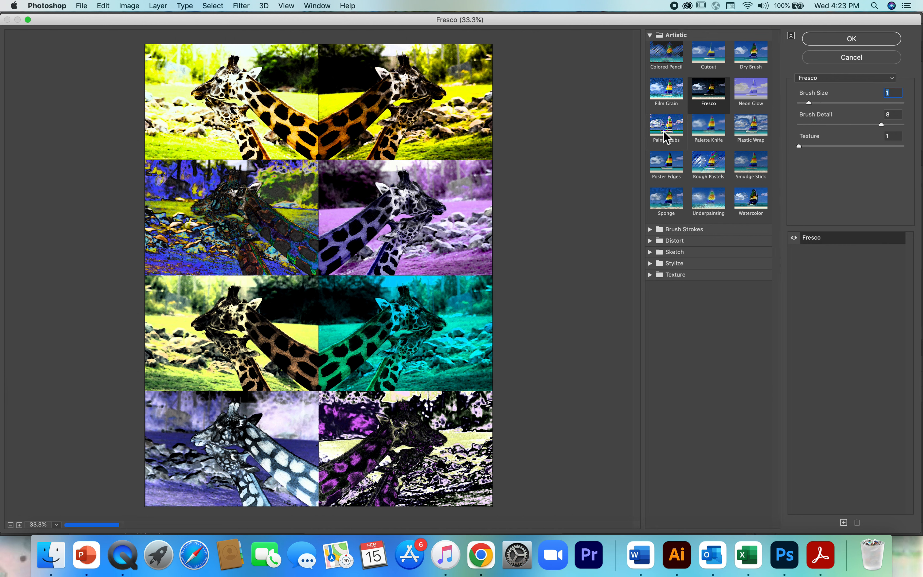
left_click(673, 172)
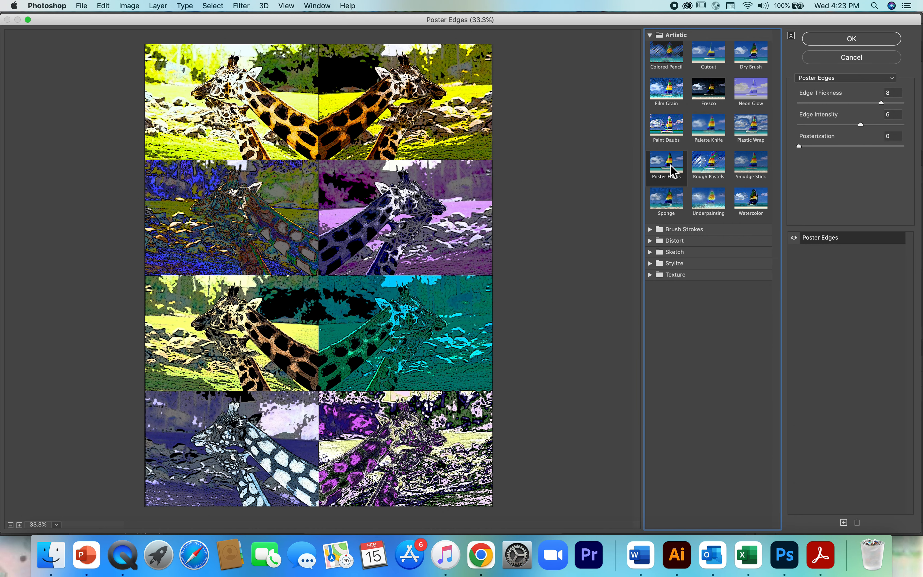
left_click(880, 102)
left_click_drag(883, 103, 837, 103)
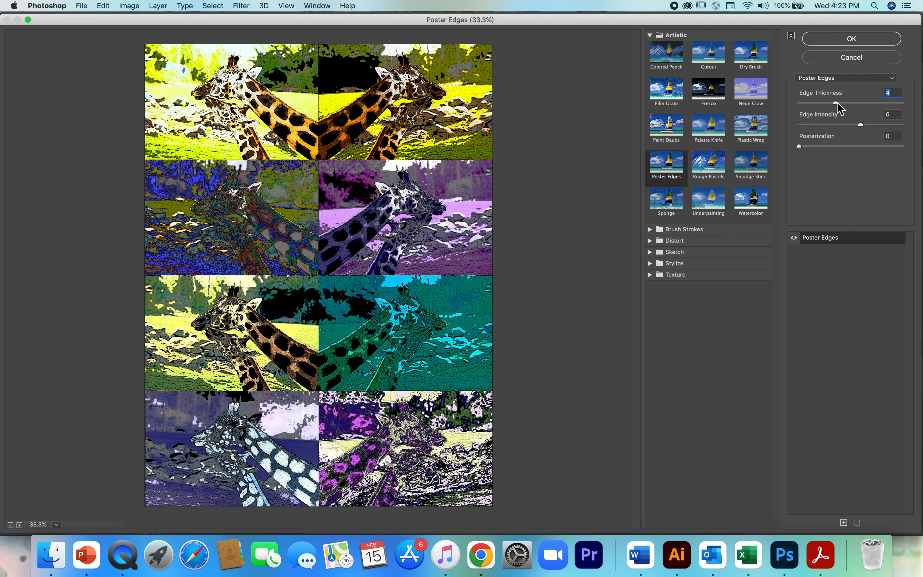
left_click(860, 124)
left_click_drag(860, 124, 839, 124)
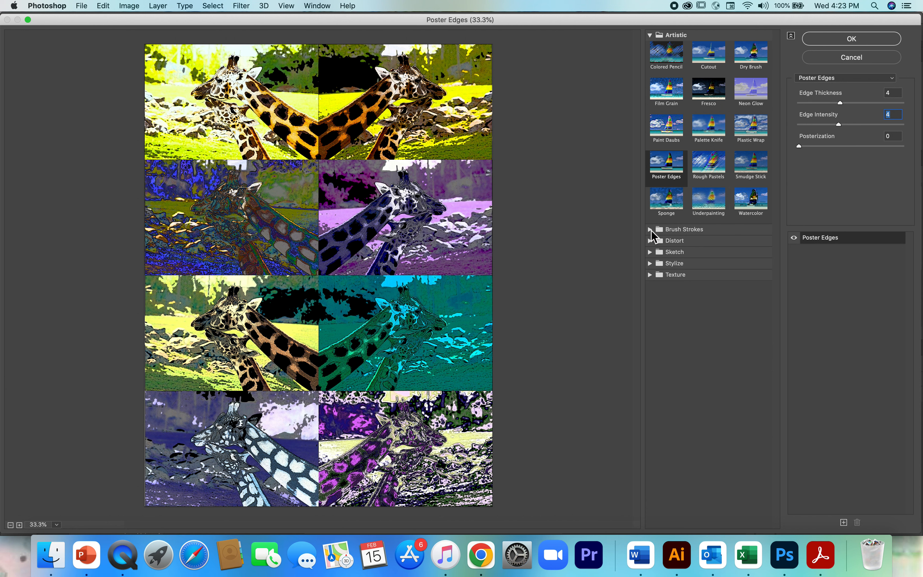
- Preview the Watercolor filter, and switch to Ink Outlines from the Brush Strokes filters
left_click(754, 206)
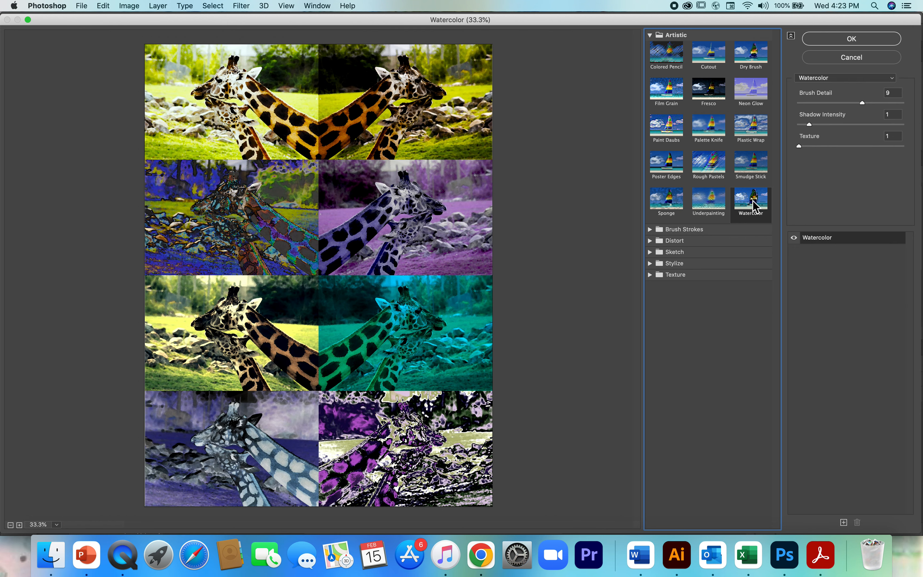
left_click(650, 229)
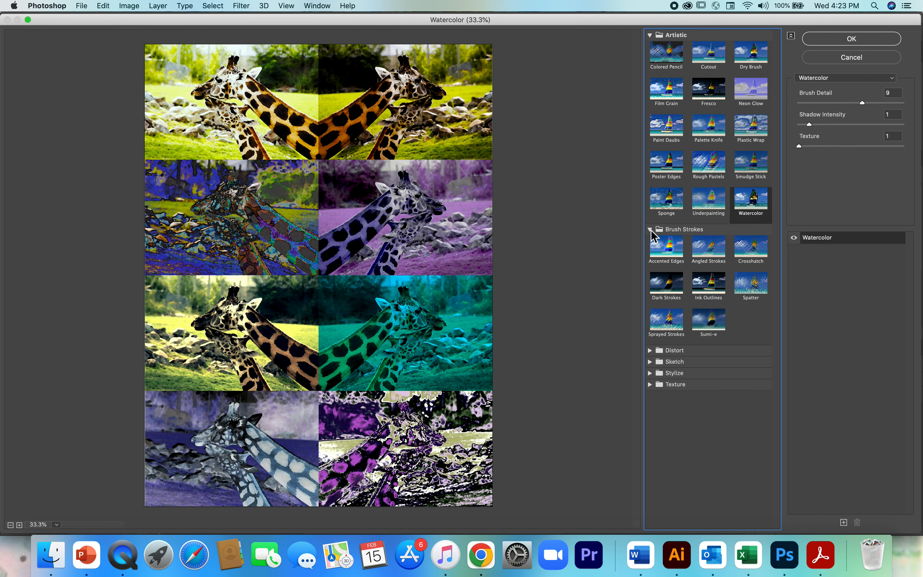
left_click(716, 286)
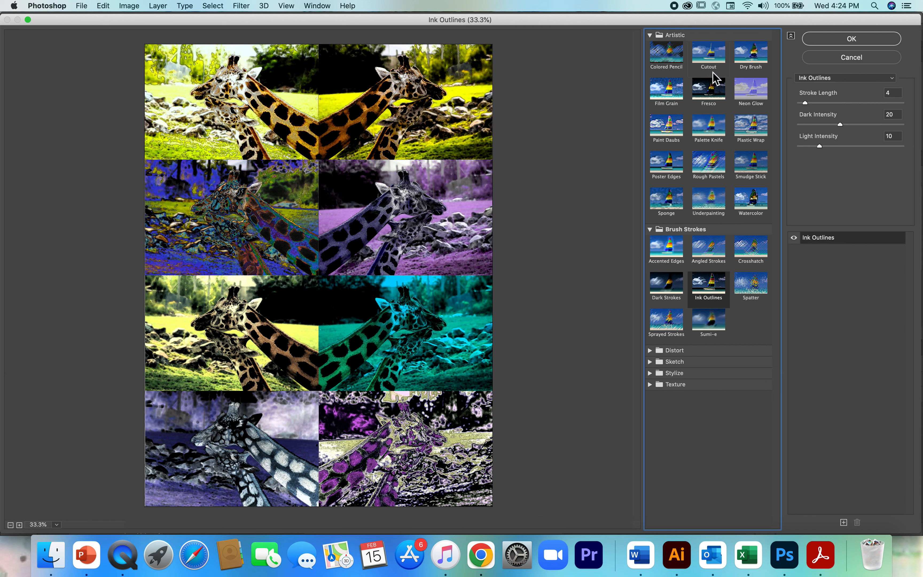
- Switch to the Cutout filter and compare 4, 5 and 6 levels, settling on 6
left_click(715, 61)
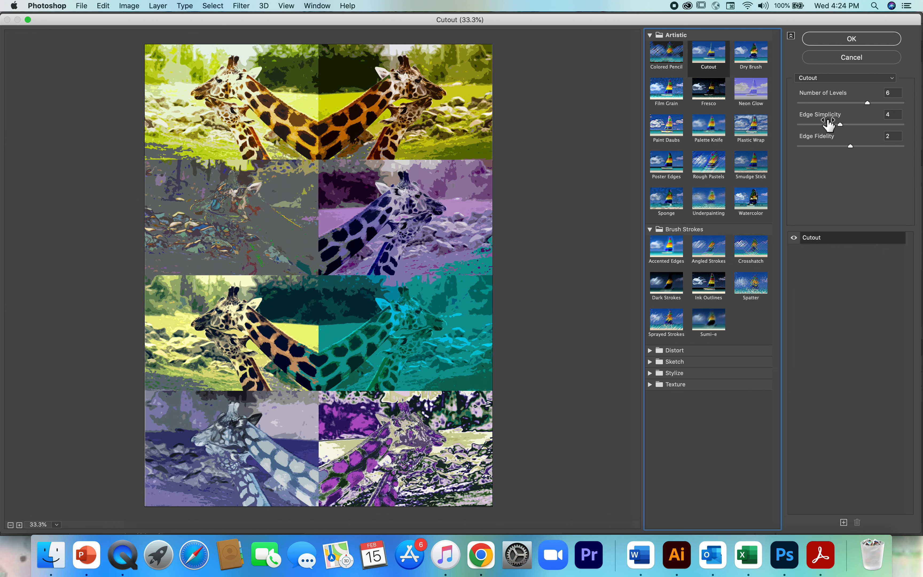
left_click_drag(866, 103, 847, 103)
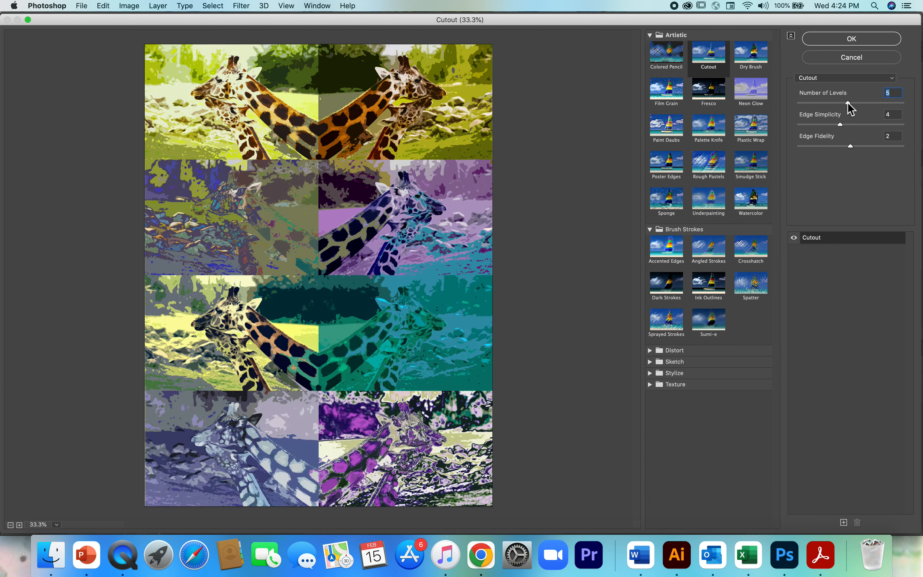
left_click_drag(848, 103, 864, 103)
left_click_drag(863, 103, 826, 103)
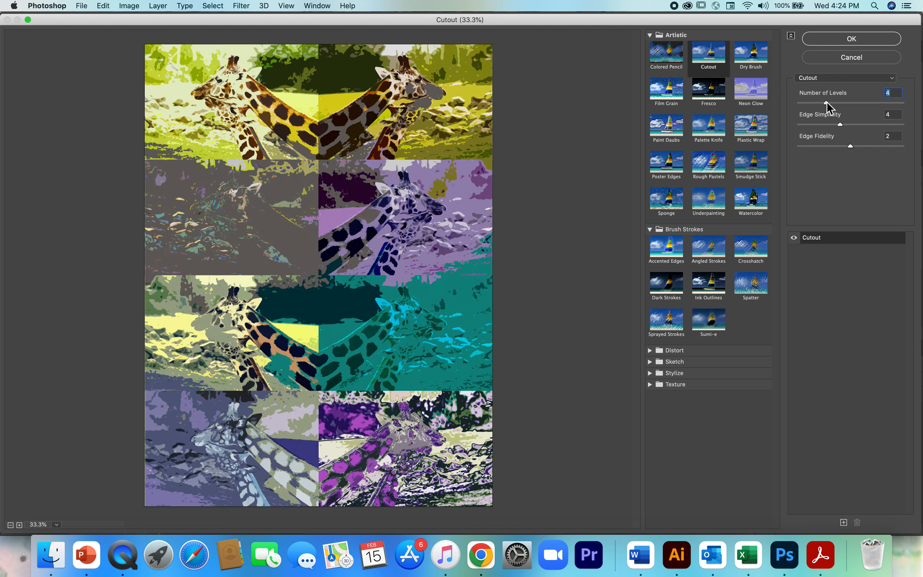
left_click_drag(827, 105, 863, 108)
- Set the Cutout edge simplicity to 7 and edge fidelity to 1, and apply the filter to the image
left_click(840, 125)
left_click_drag(841, 126, 874, 126)
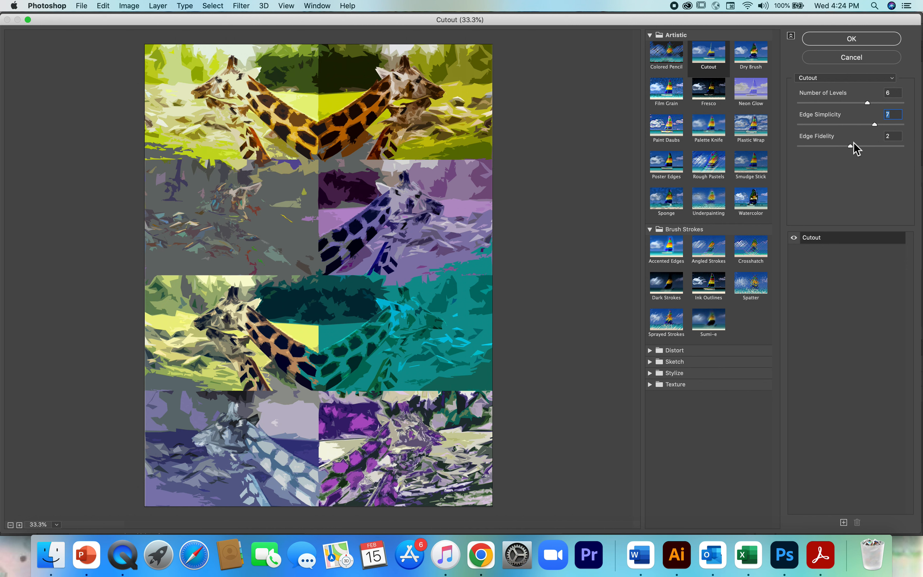
left_click_drag(851, 146, 820, 147)
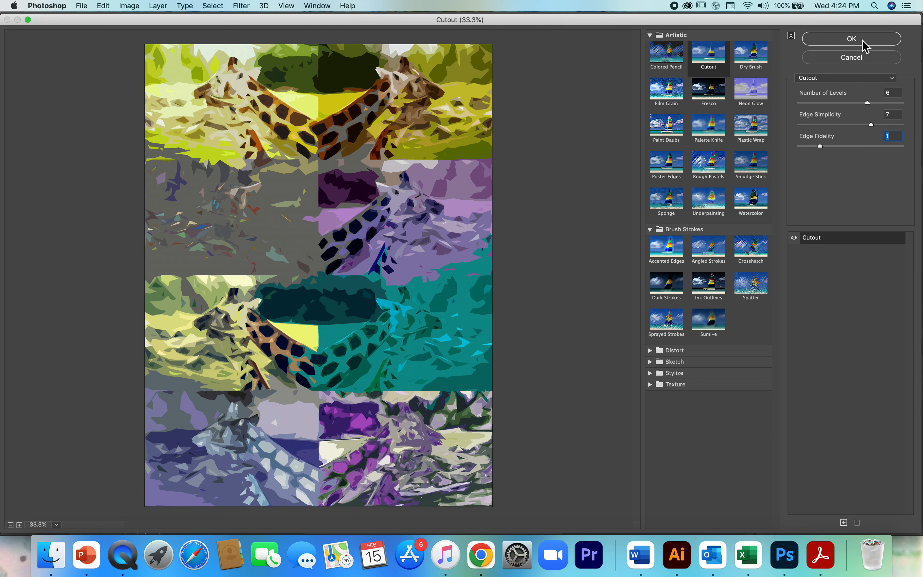
left_click(851, 40)
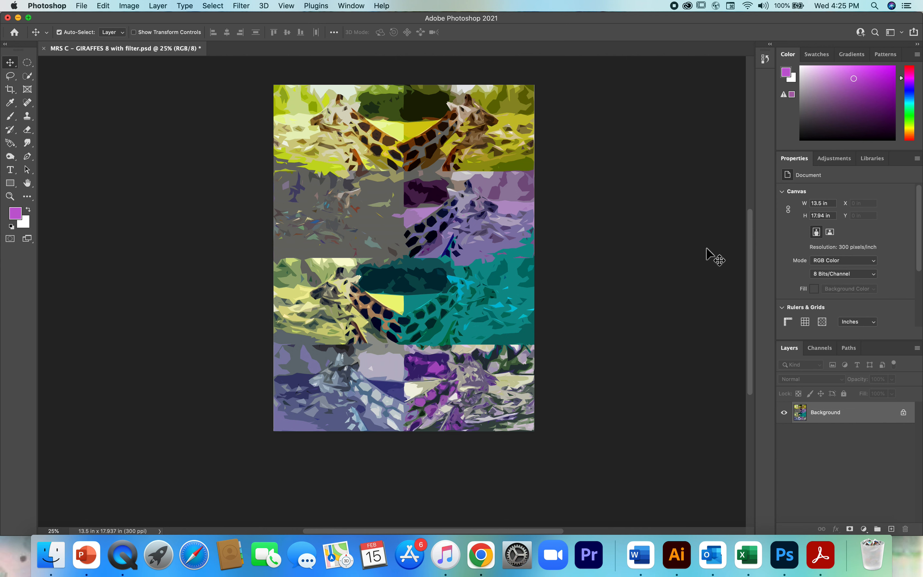
- Save the filtered PSD and export it for web as a maximum-quality JPEG in the Projects folder, keeping the with-filter file name
left_click(82, 6)
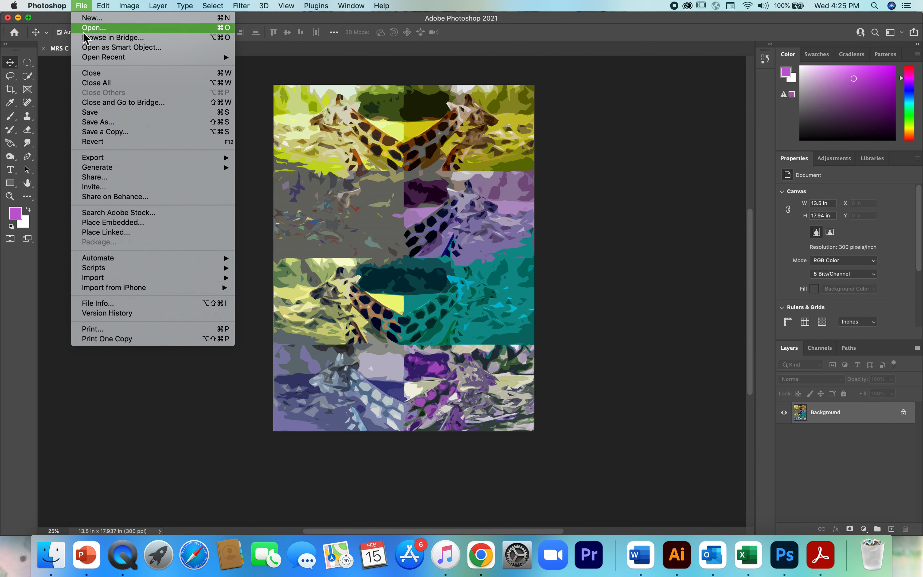
left_click(91, 113)
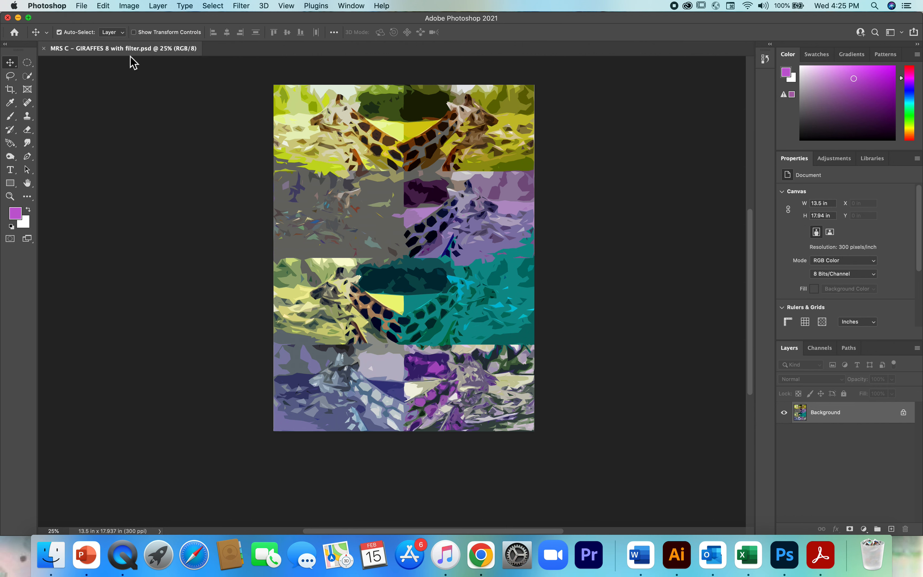
left_click(83, 7)
mouse_move(103, 157)
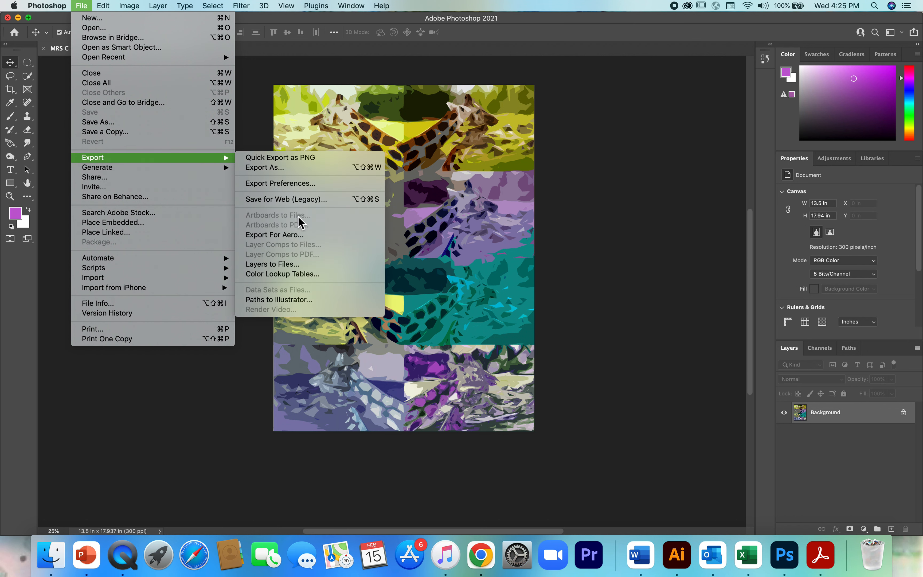
left_click(291, 201)
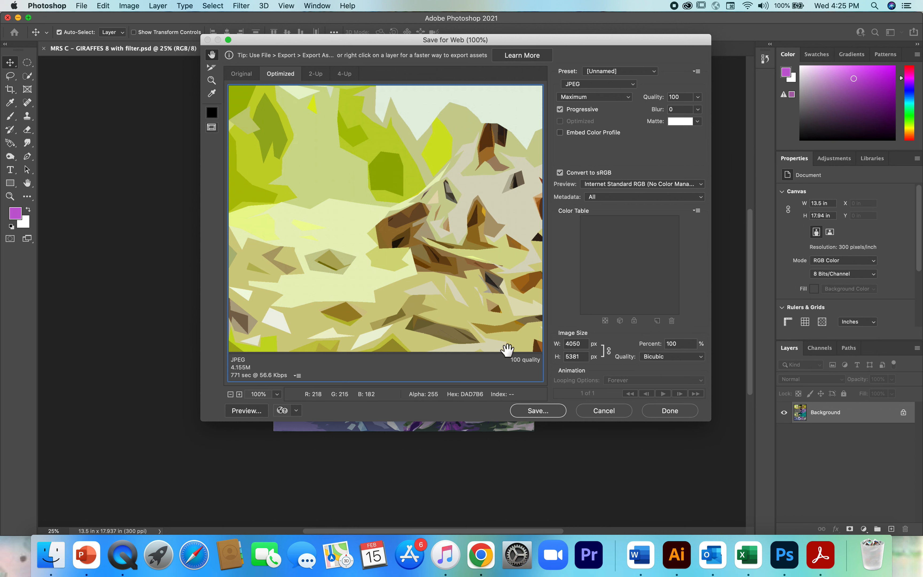
left_click(231, 394)
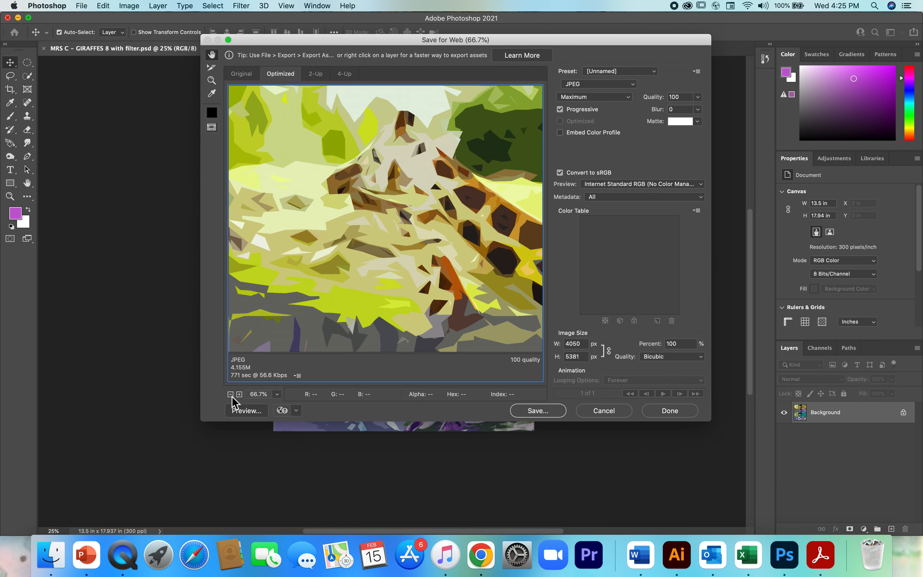
left_click(231, 394)
left_click(230, 394)
left_click(231, 394)
left_click(230, 394)
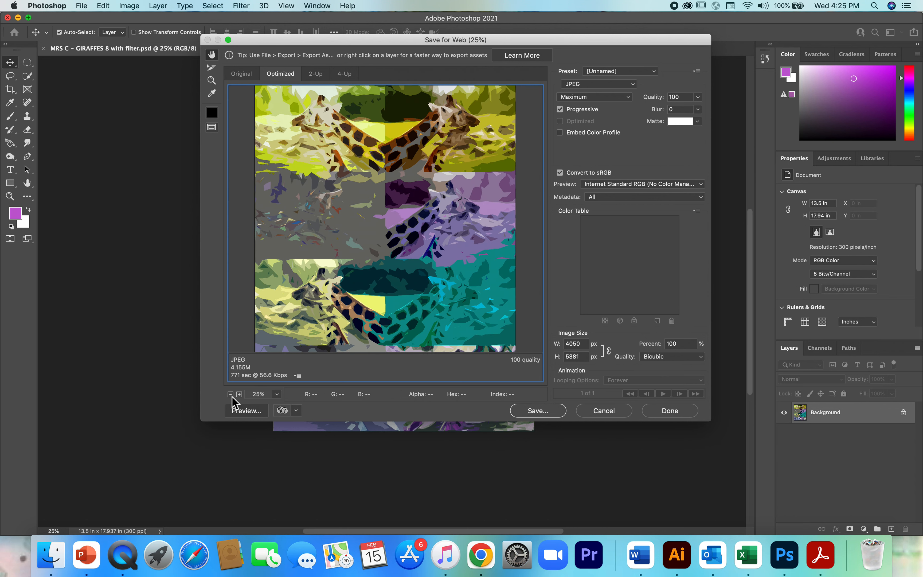
left_click(231, 394)
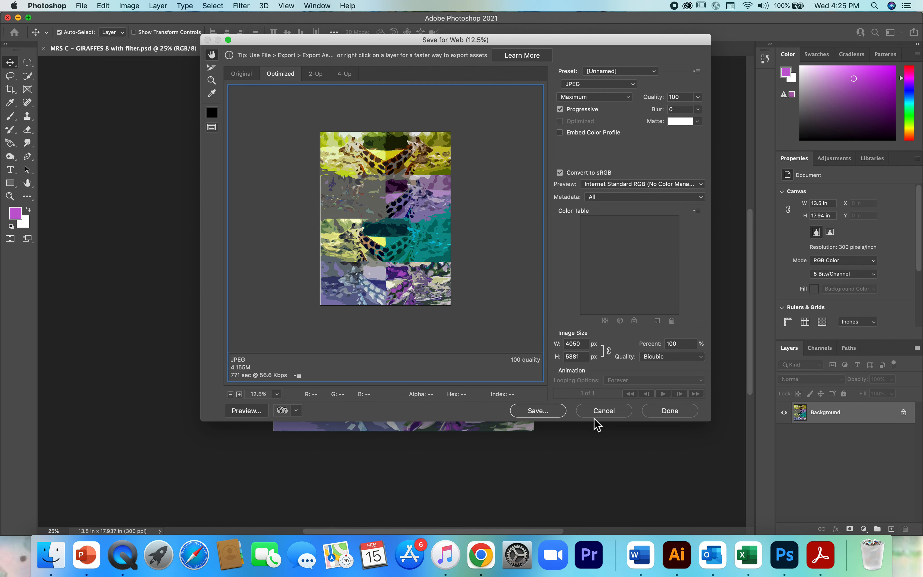
left_click(527, 413)
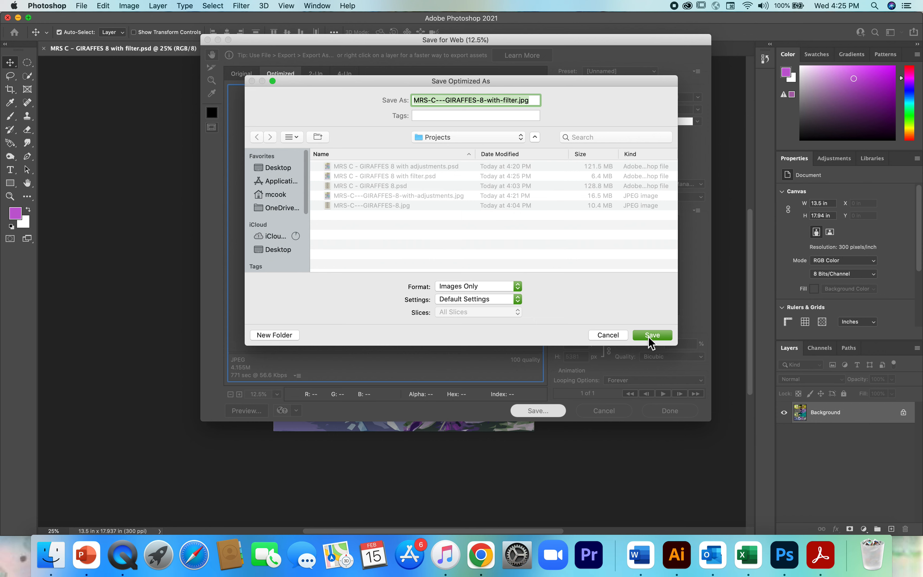
left_click(652, 335)
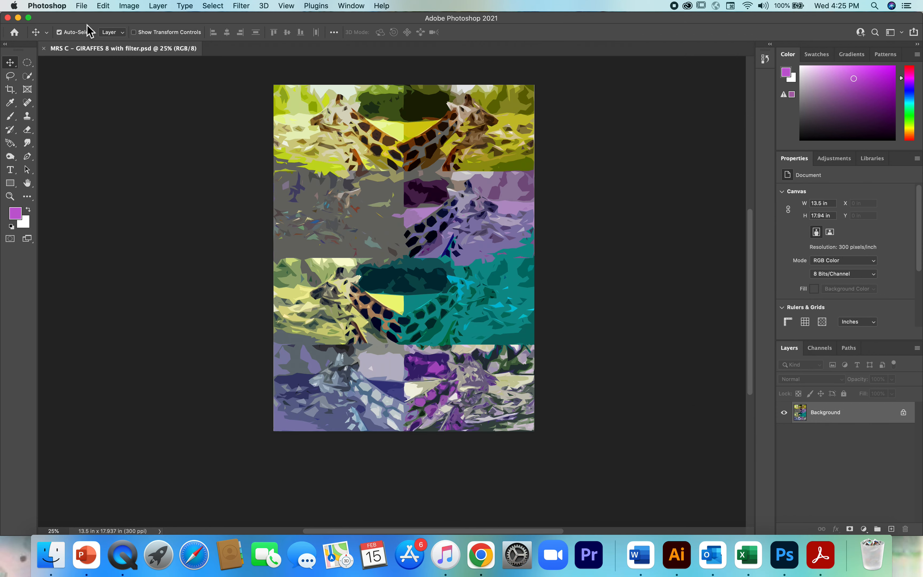
- Close the Photoshop window and switch to Finder to open the Projects folder under PAMC and Photoshop in OneDrive
left_click(11, 19)
left_click(221, 190)
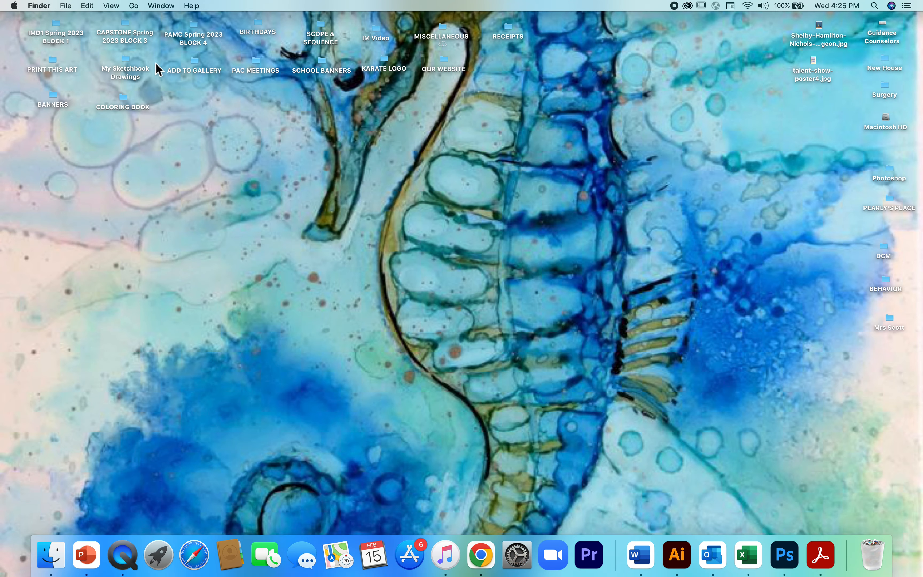
left_click(138, 9)
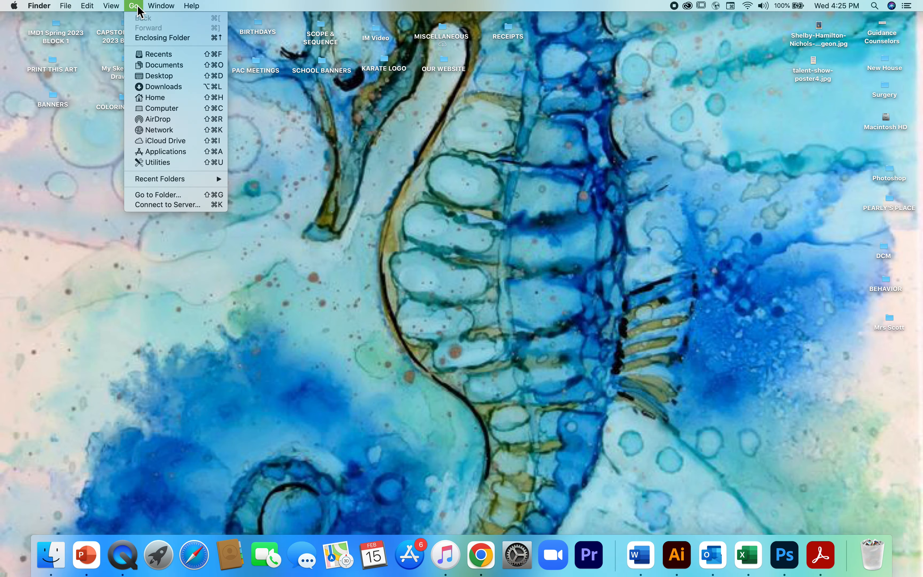
left_click(166, 109)
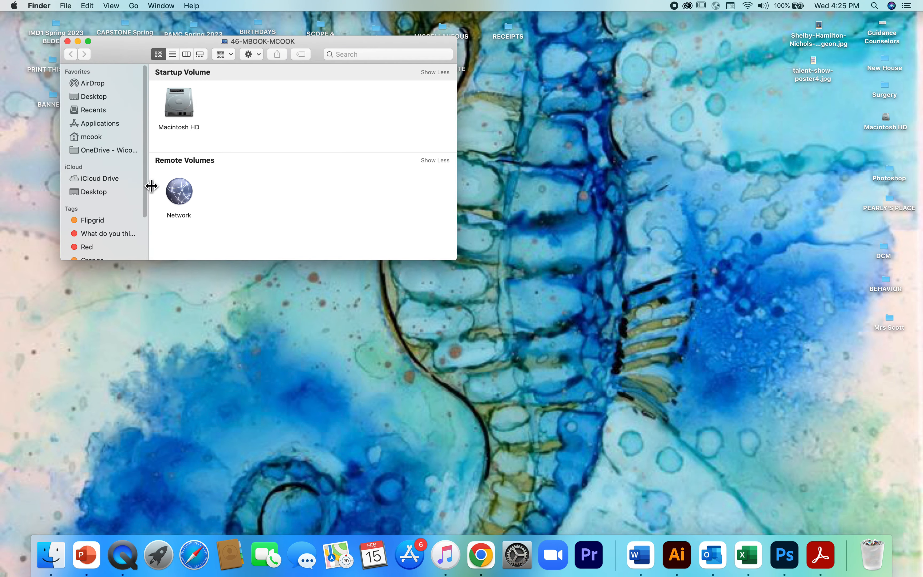
left_click(101, 150)
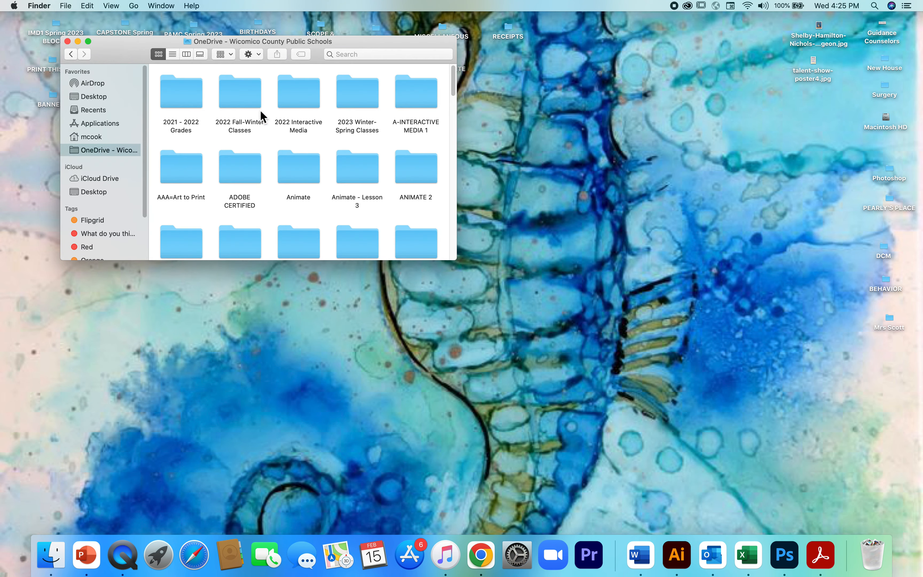
left_click_drag(453, 83, 444, 201)
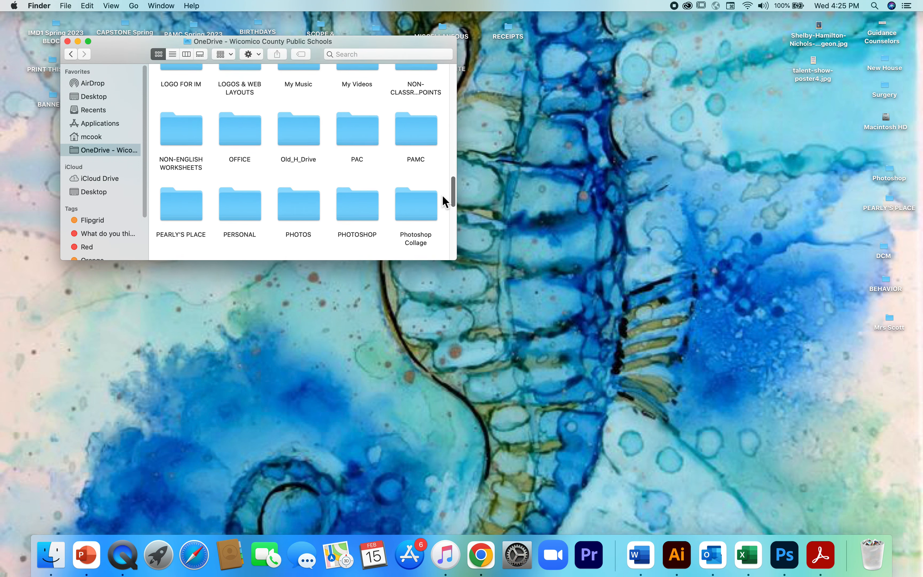
double_click(423, 112)
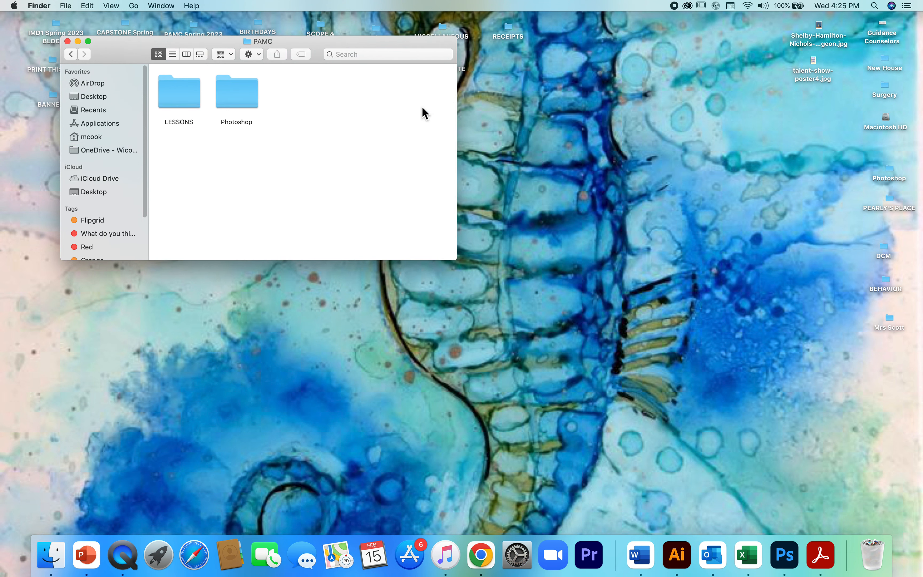
double_click(236, 91)
double_click(291, 101)
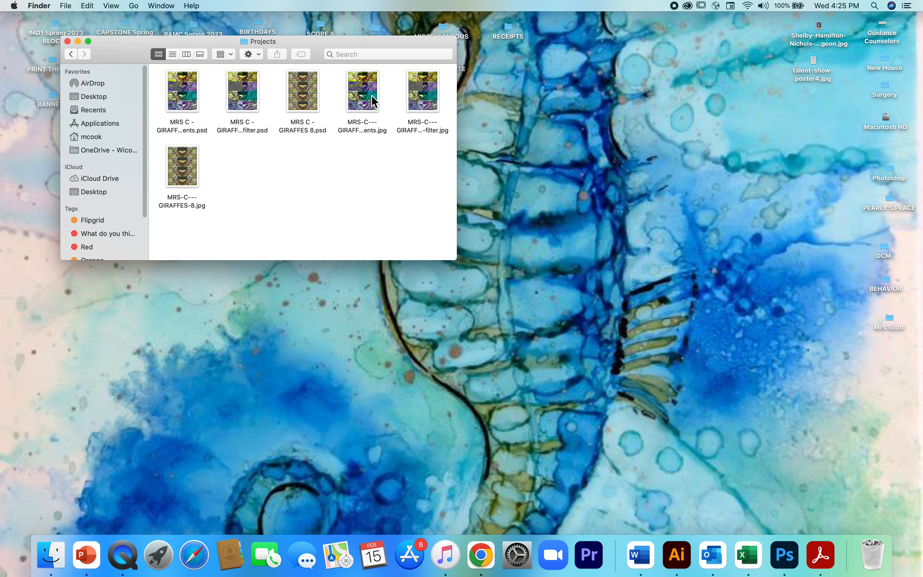
- Open the original GIRAFFES-8 JPEG and the with-adjustments JPEG in Preview, and place them side by side
double_click(189, 171)
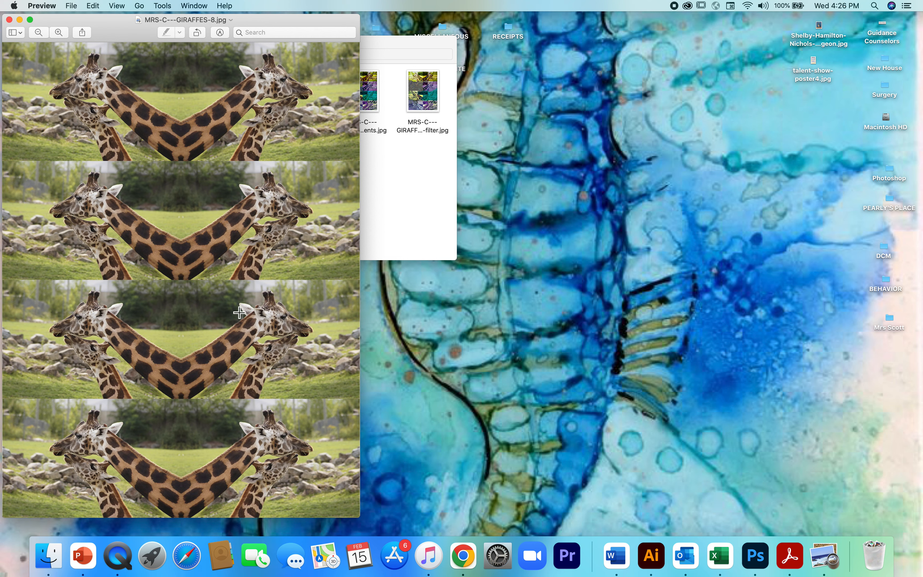
left_click_drag(391, 41, 636, 29)
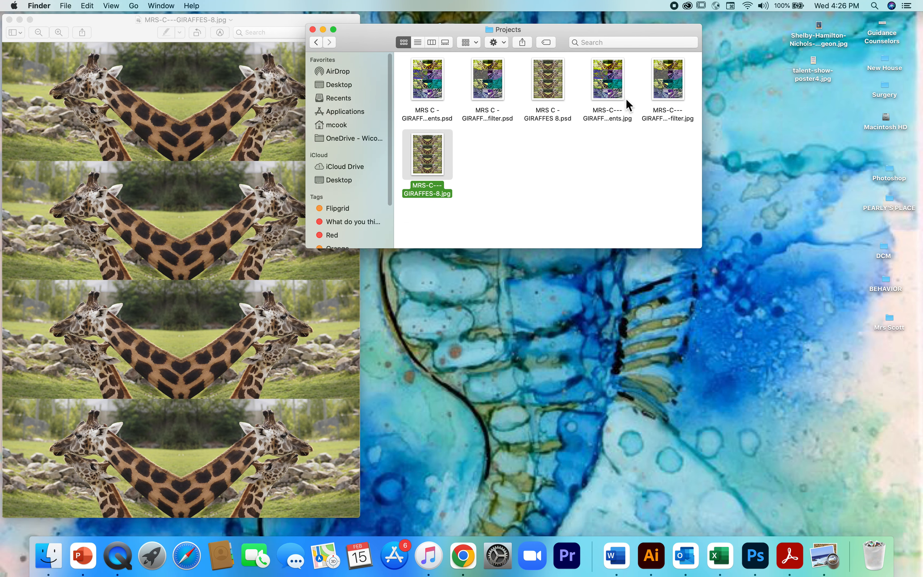
left_click(615, 85)
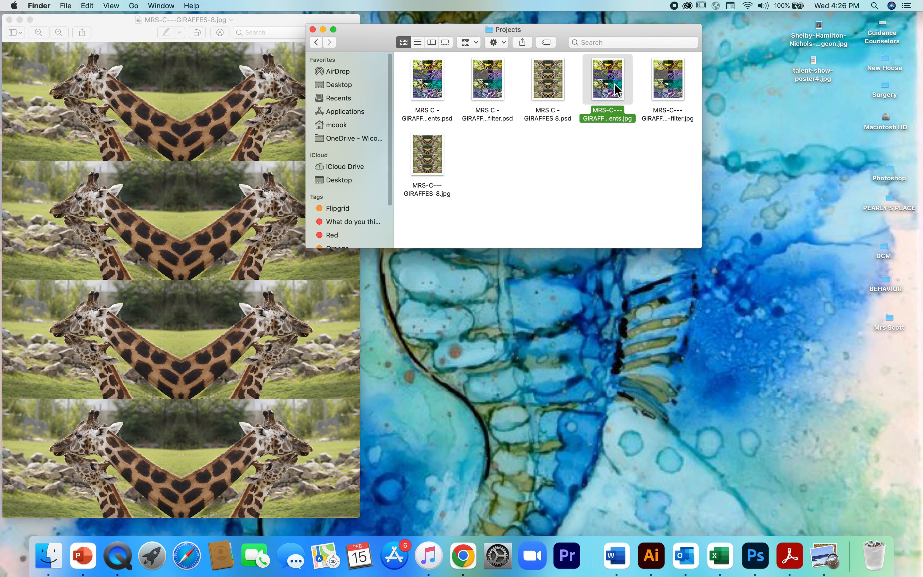
double_click(614, 84)
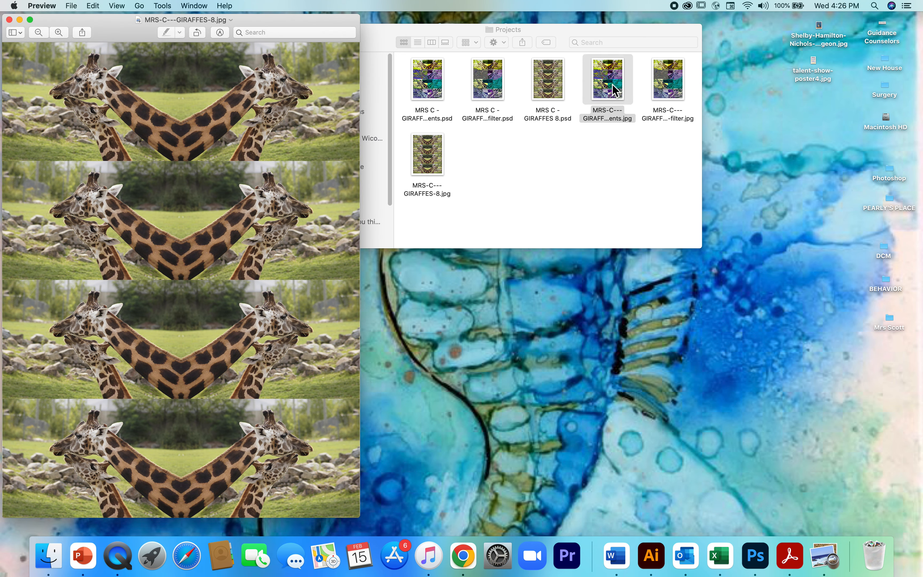
double_click(612, 84)
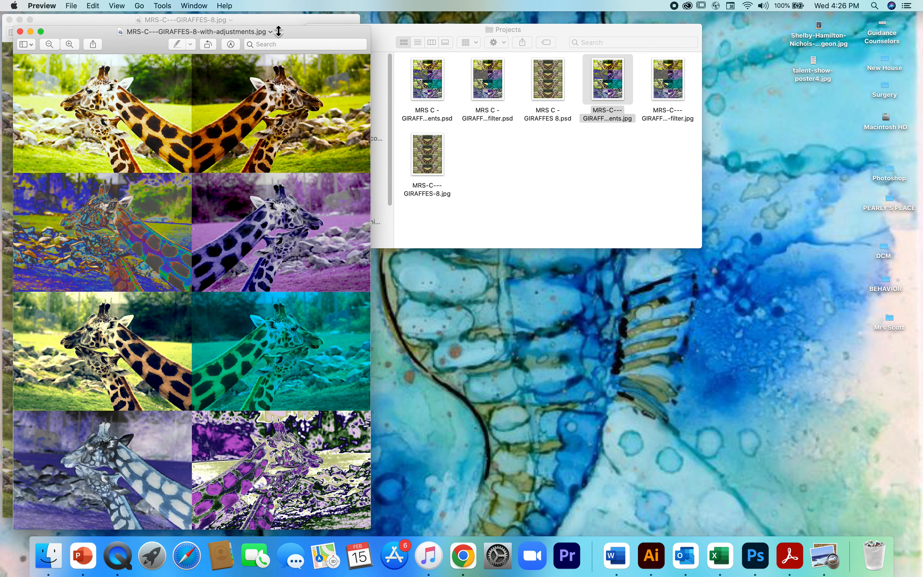
left_click_drag(280, 34, 626, 21)
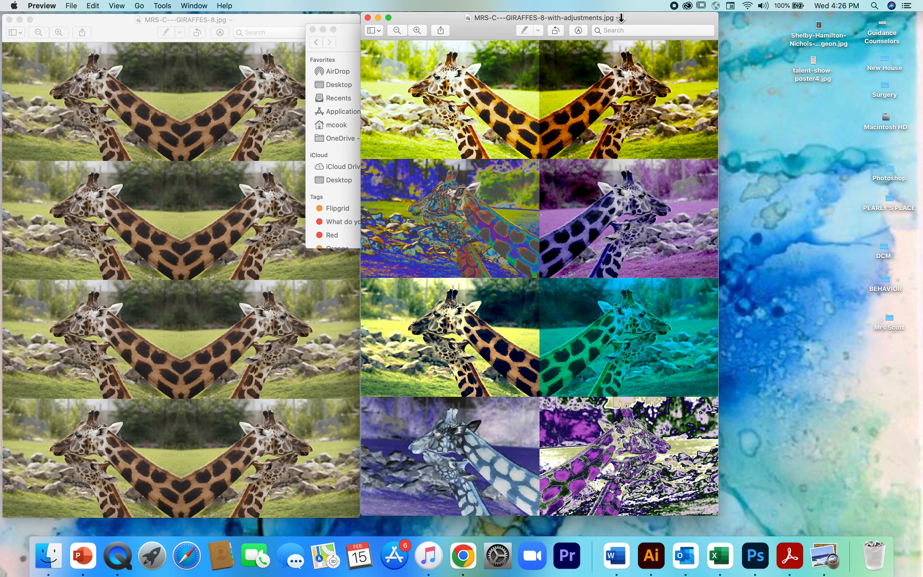
- Open the with-filter JPEG, close the Projects folder window, and move the image beside the other two versions
left_click_drag(348, 29, 504, 112)
double_click(818, 169)
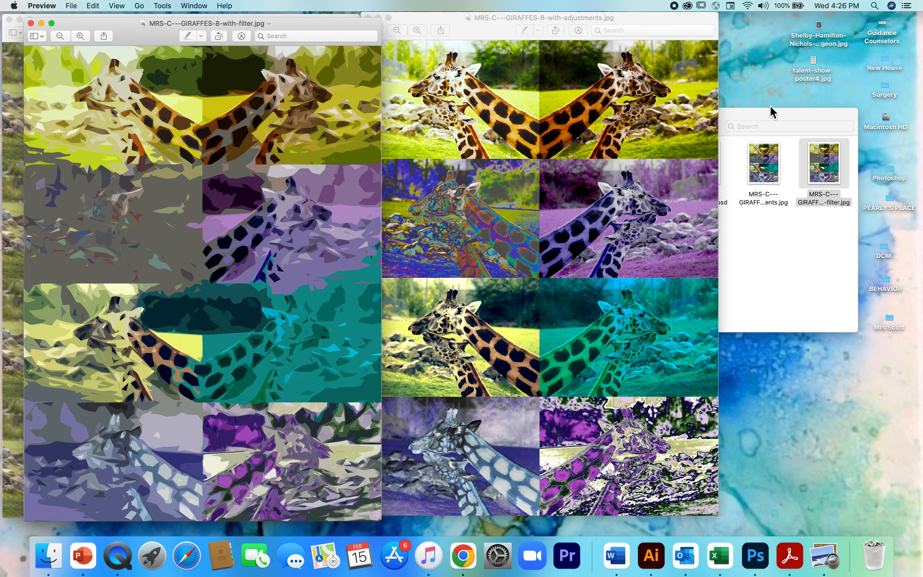
left_click(758, 115)
left_click_drag(758, 116, 786, 112)
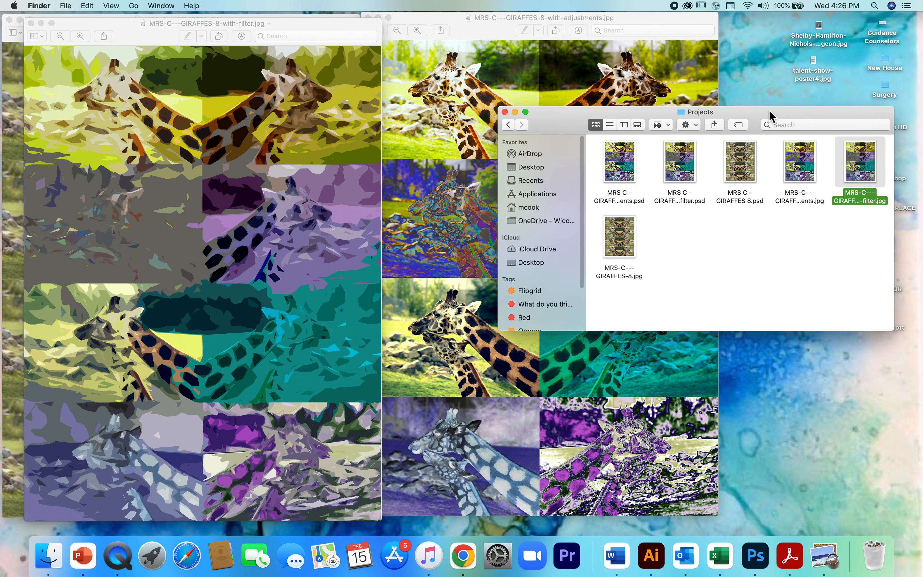
left_click(505, 112)
left_click_drag(338, 25, 842, 37)
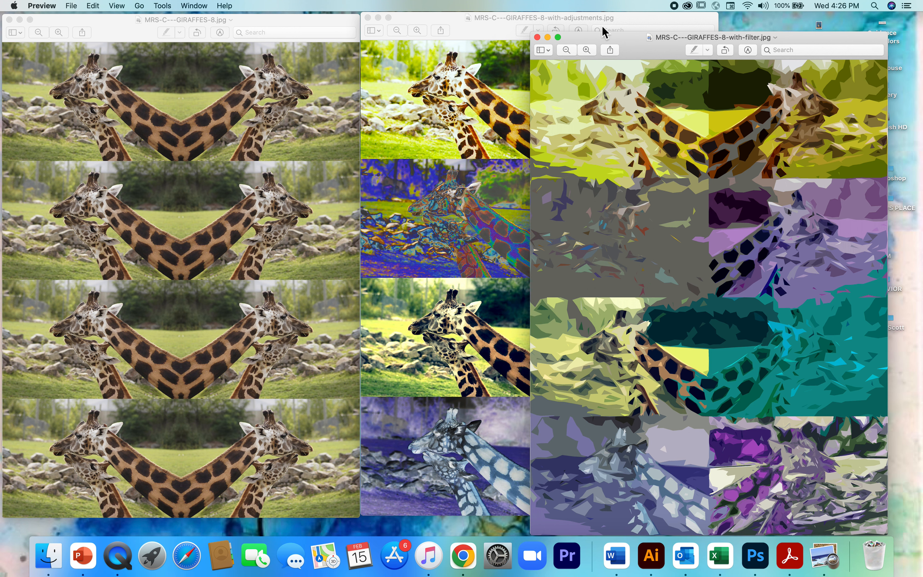
- Shrink and rearrange the three image windows so all giraffe versions can be compared in a row
left_click(339, 24)
left_click_drag(364, 520, 313, 464)
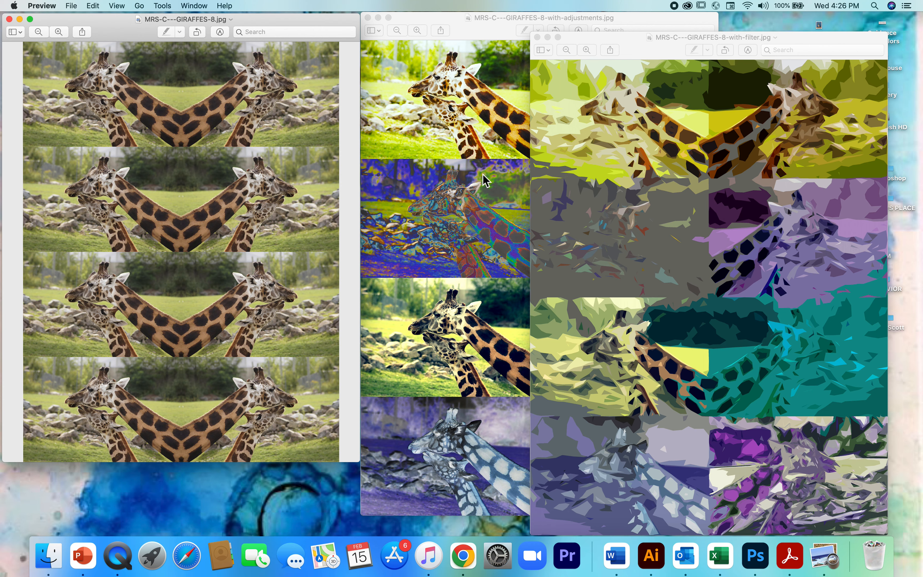
left_click(466, 16)
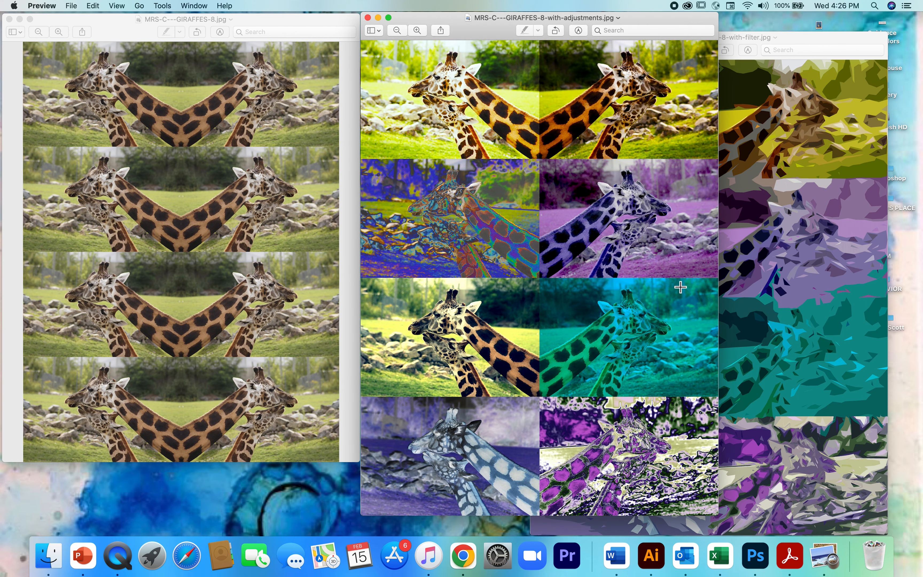
left_click_drag(717, 514, 665, 462)
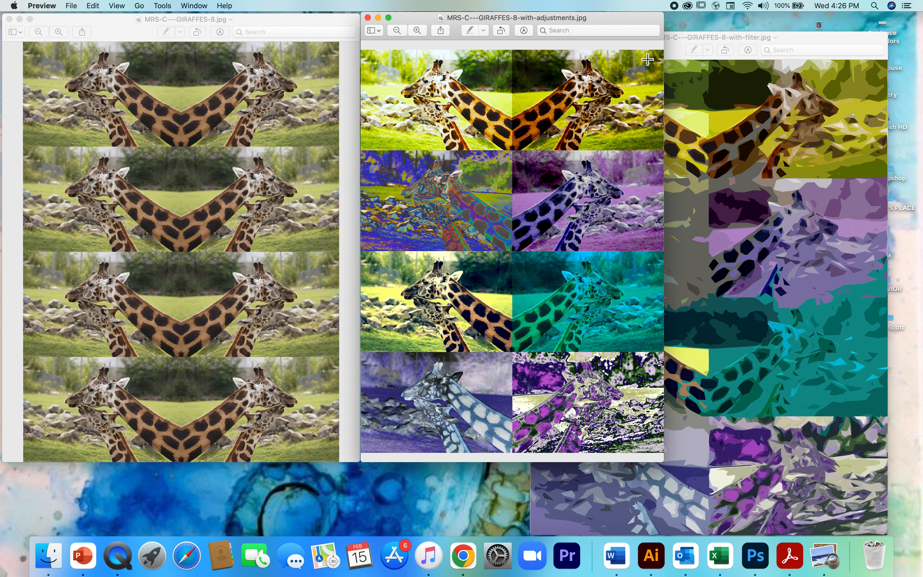
left_click_drag(620, 24, 603, 29)
left_click(809, 38)
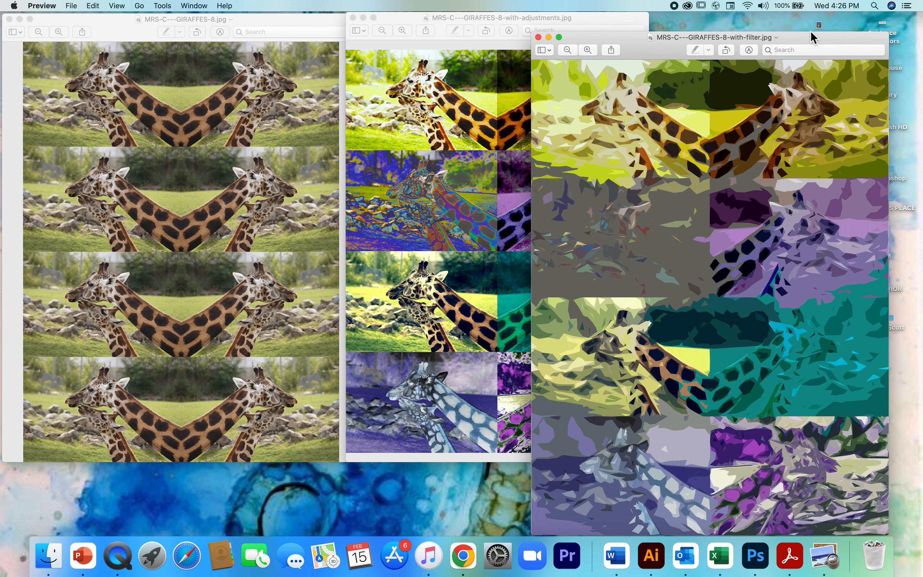
left_click_drag(797, 42, 784, 37)
mouse_move(876, 35)
left_mouse_down()
mouse_move(807, 118)
mouse_move(882, 27)
mouse_move(875, 30)
left_mouse_up()
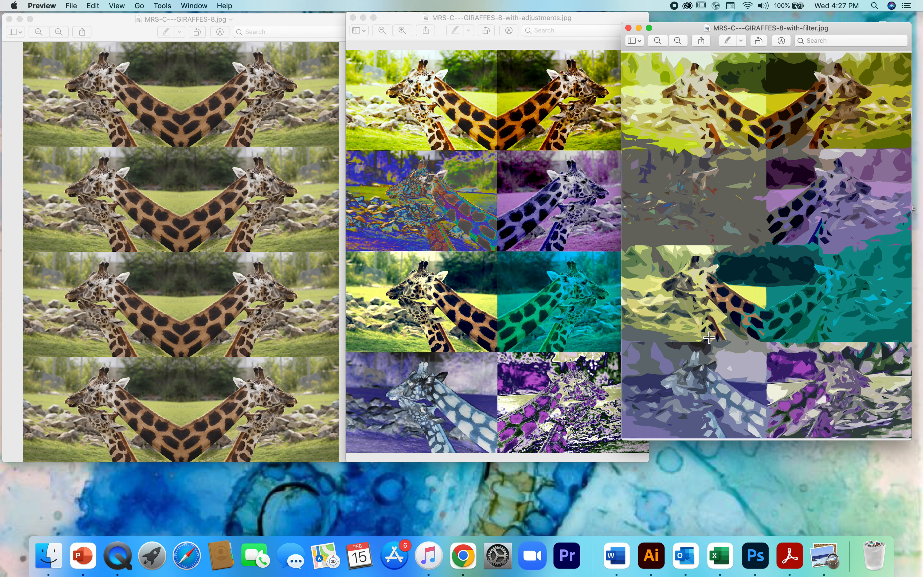
- Move the original giraffe image window lower and close the with-adjustments image
left_click(274, 23)
left_click_drag(271, 22, 270, 97)
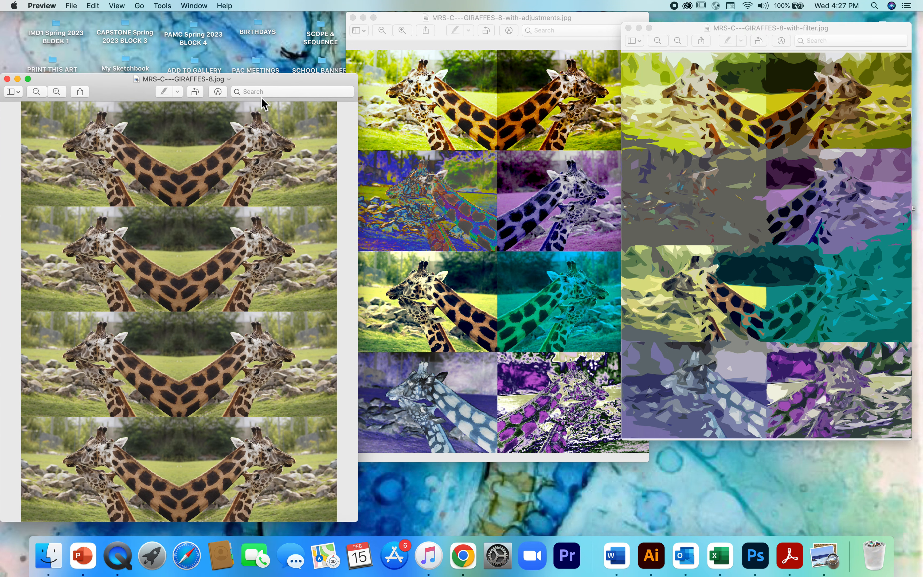
left_click(454, 22)
left_click(353, 17)
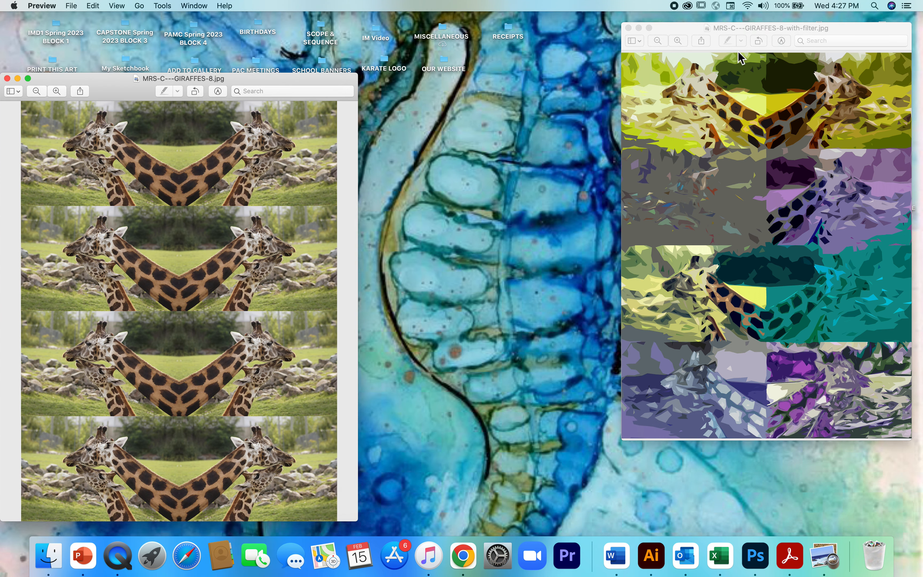